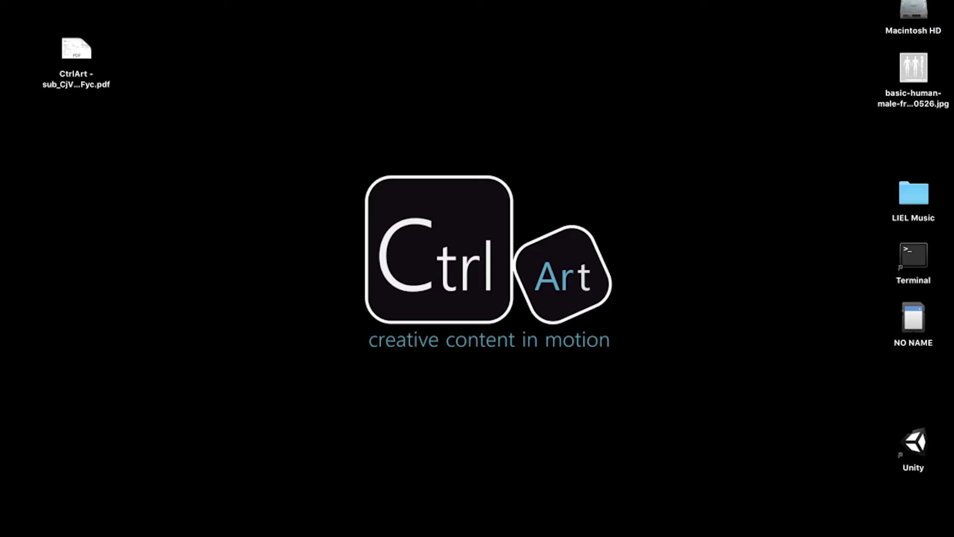
- Switch to Maya and make the SideViewREF and FrontVIew_REF reference layers visible
{"action": "mouse_move", "coordinate": [581, 535]}
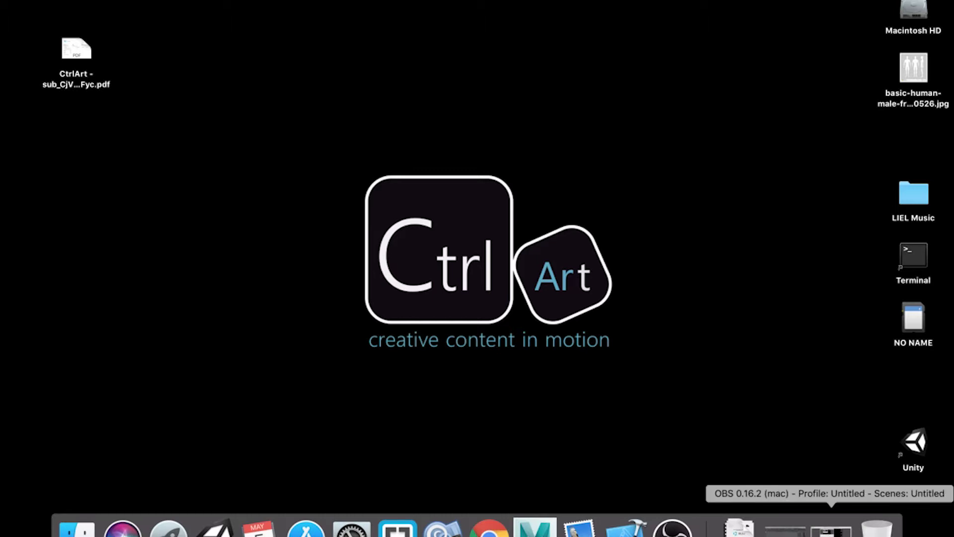
{"action": "left_click", "coordinate": [785, 532]}
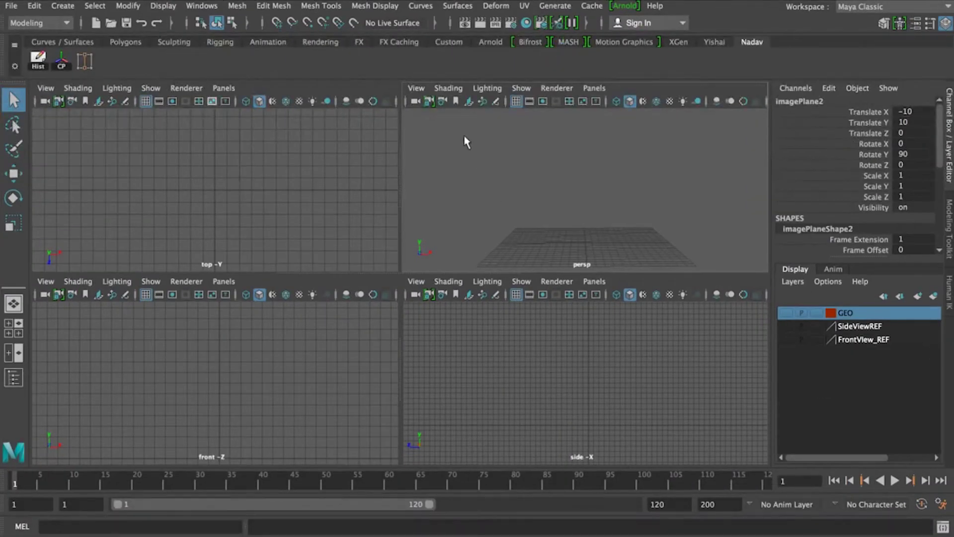
{"action": "left_click", "coordinate": [786, 327]}
{"action": "left_click", "coordinate": [786, 340]}
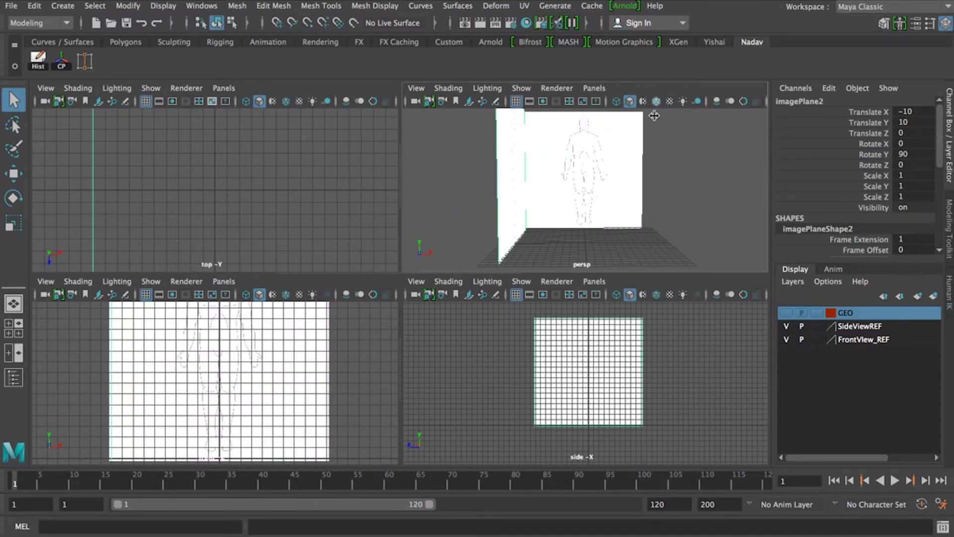
- Create a polygon cylinder in the scene with the two human reference images shown in the perspective view
{"action": "key", "text": "space"}
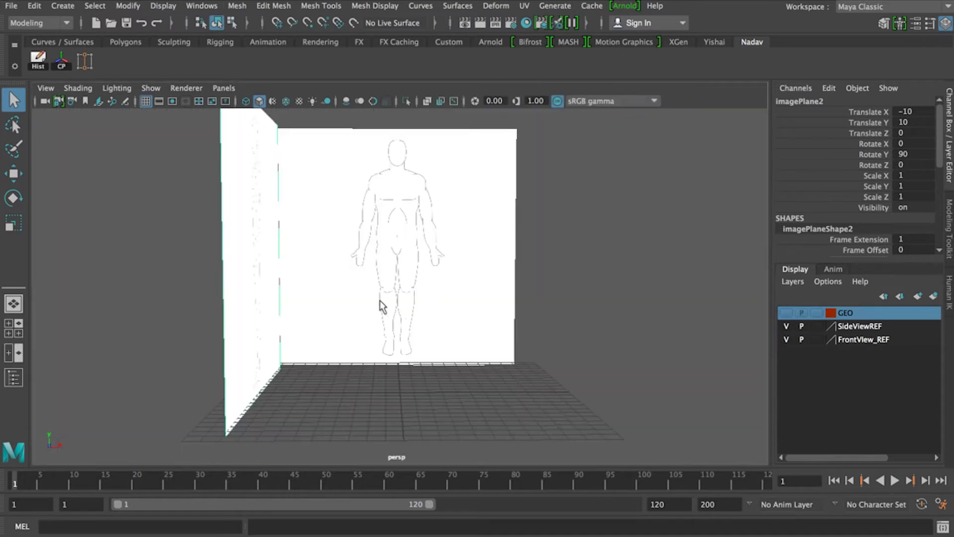
{"action": "key", "text": "f"}
{"action": "scroll", "coordinate": [464, 299], "scroll_direction": "up", "scroll_amount": 5}
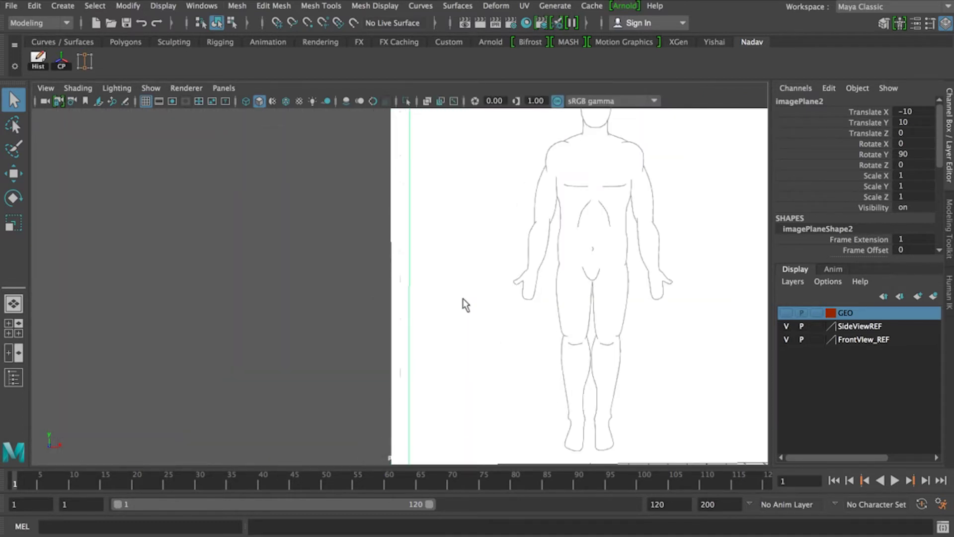
{"action": "scroll", "coordinate": [493, 294], "scroll_direction": "down", "scroll_amount": 3}
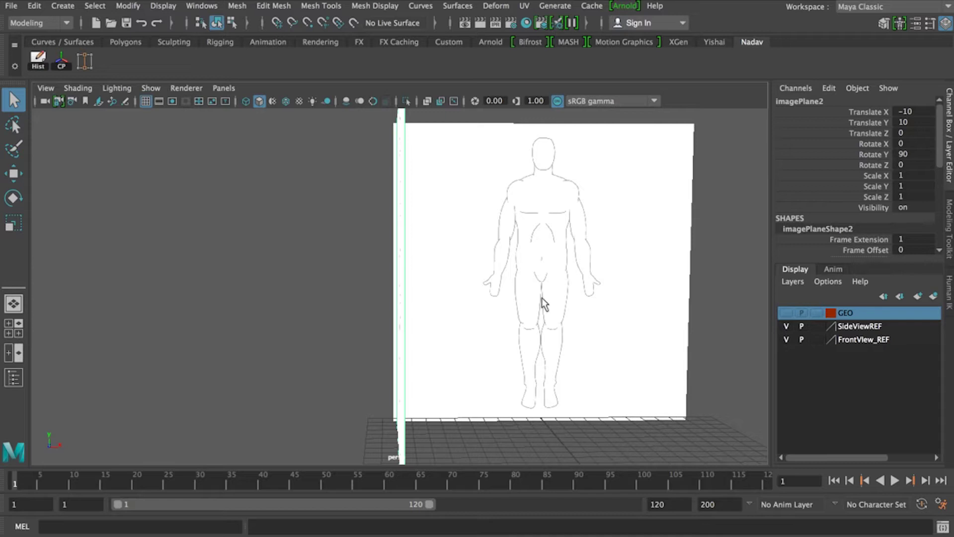
{"action": "left_click_drag", "start_coordinate": [543, 301], "coordinate": [424, 205], "text": "alt"}
{"action": "scroll", "coordinate": [456, 295], "scroll_direction": "down", "scroll_amount": 4}
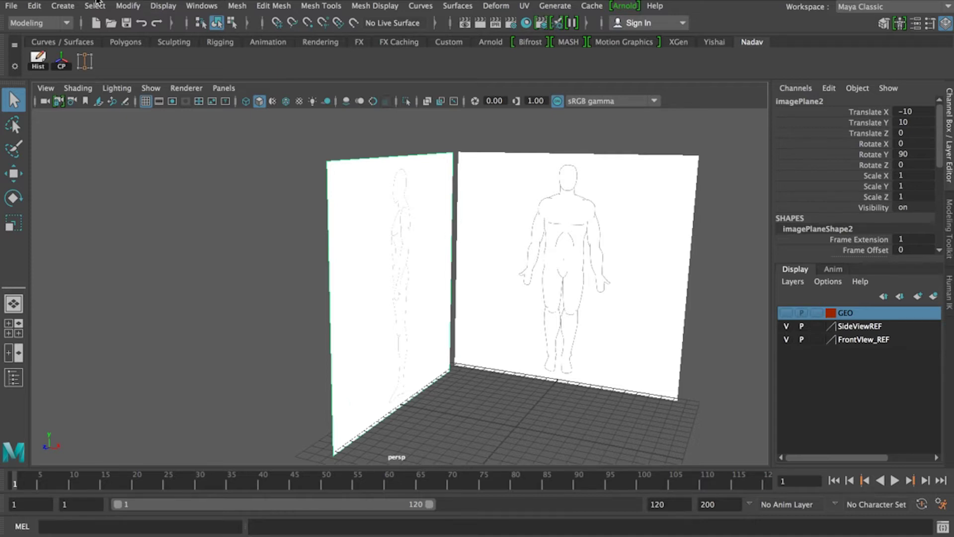
{"action": "left_click", "coordinate": [63, 6]}
{"action": "mouse_move", "coordinate": [170, 57]}
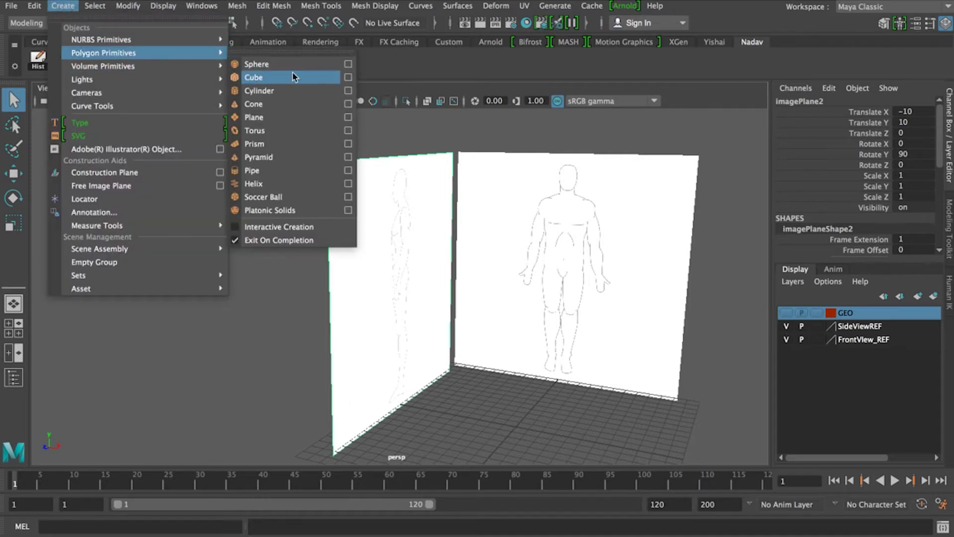
{"action": "left_click", "coordinate": [293, 91]}
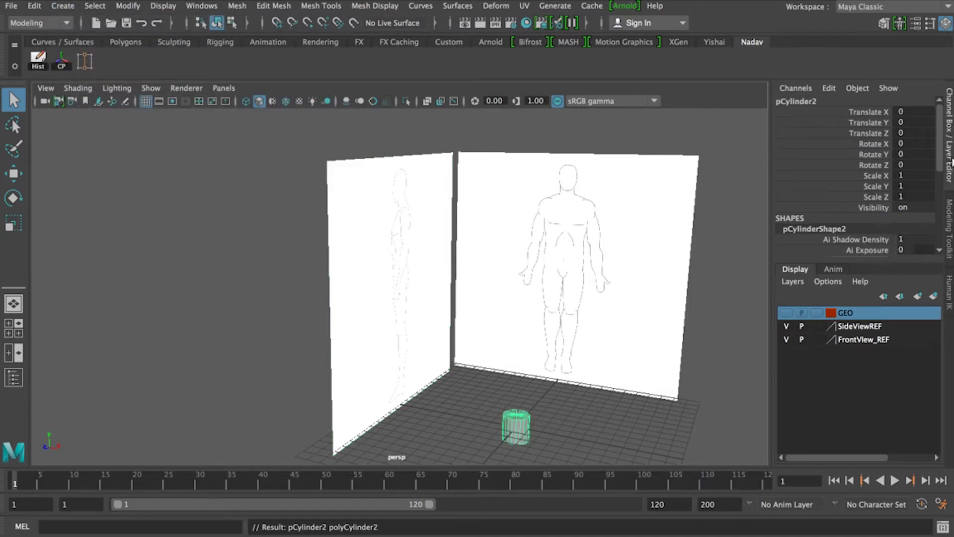
- Set the cylinder's Subdivisions Axis to 8, Subdivisions Height to 4 and Subdivisions Caps to 0
{"action": "left_click_drag", "start_coordinate": [940, 130], "coordinate": [940, 221]}
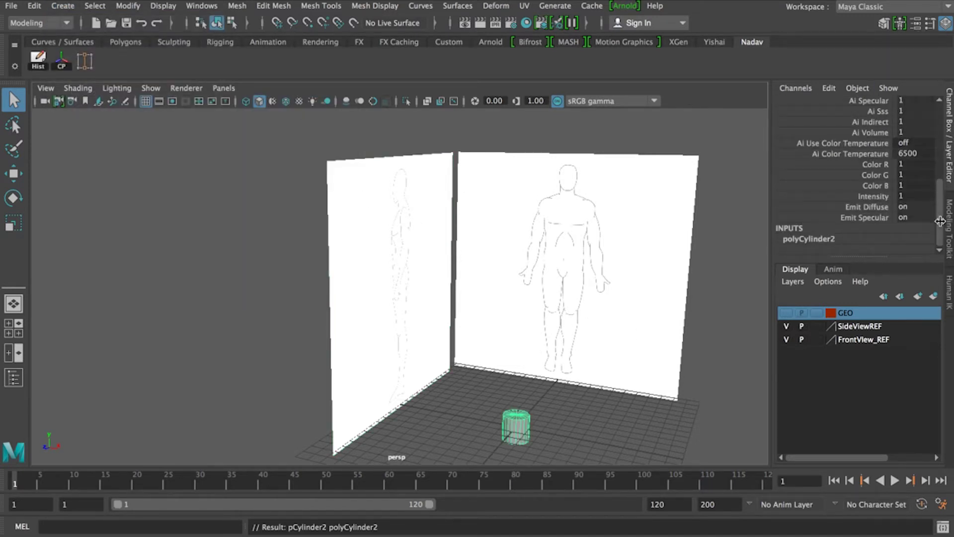
{"action": "left_click", "coordinate": [810, 241]}
{"action": "scroll", "coordinate": [850, 223], "scroll_direction": "down", "scroll_amount": 3}
{"action": "double_click", "coordinate": [919, 196]}
{"action": "type", "text": "8"}
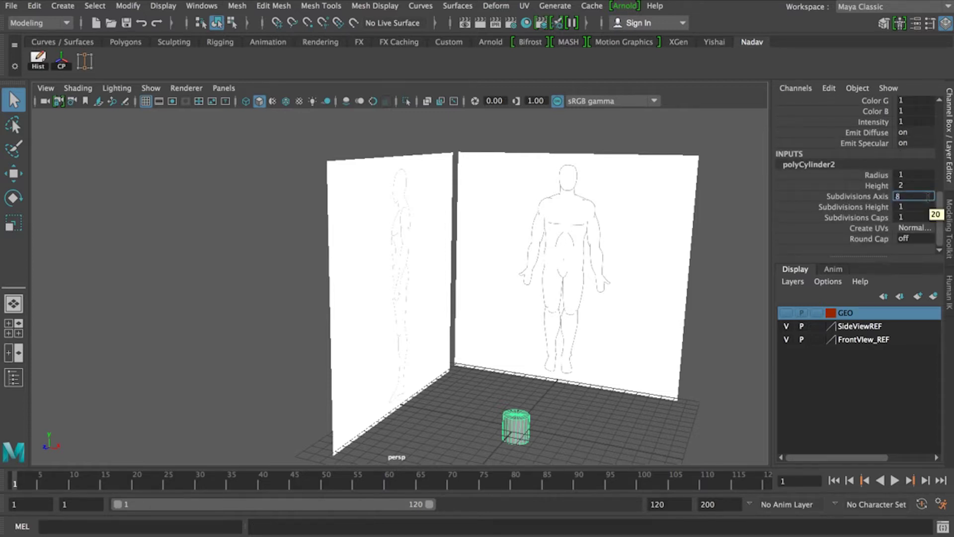
{"action": "key", "text": "Return"}
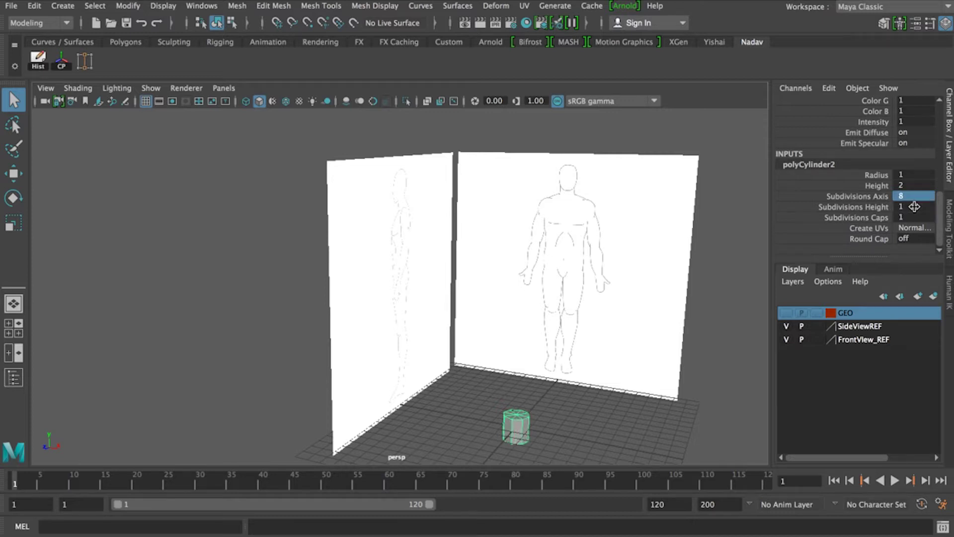
{"action": "double_click", "coordinate": [915, 207]}
{"action": "key", "text": "Return"}
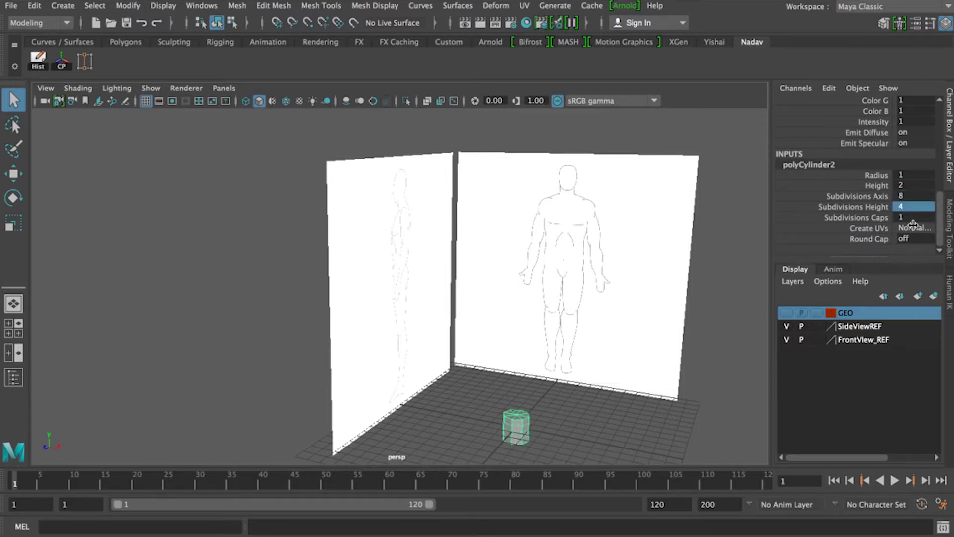
{"action": "double_click", "coordinate": [911, 217]}
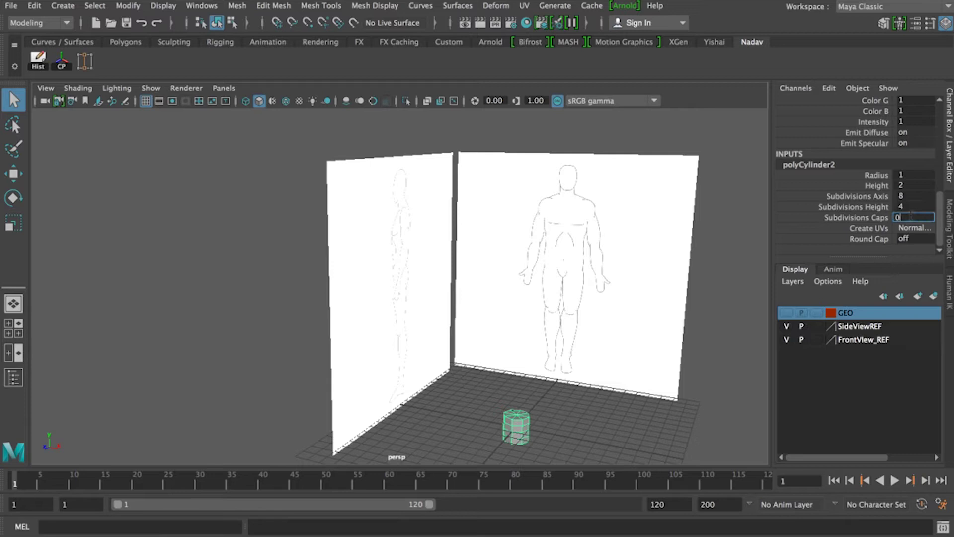
{"action": "type", "text": "0"}
{"action": "key", "text": "Return"}
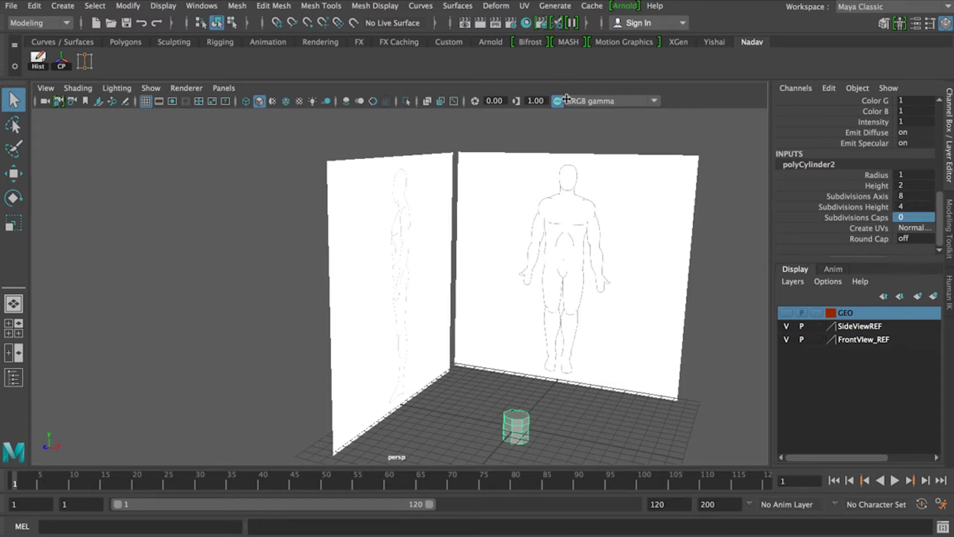
- Raise the cylinder in the front view to the torso of the reference figure
{"action": "key", "text": "space"}
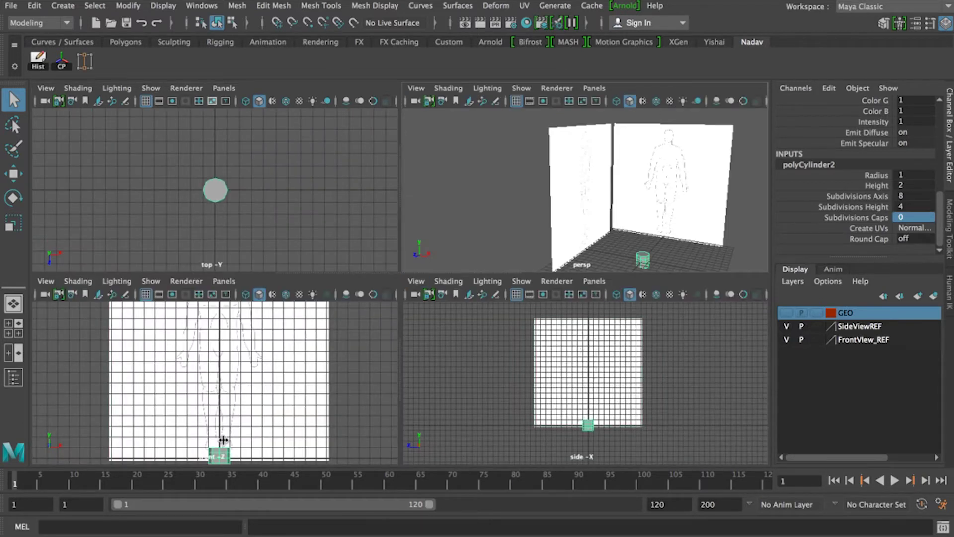
{"action": "key", "text": "w"}
{"action": "left_click_drag", "start_coordinate": [219, 403], "coordinate": [220, 278]}
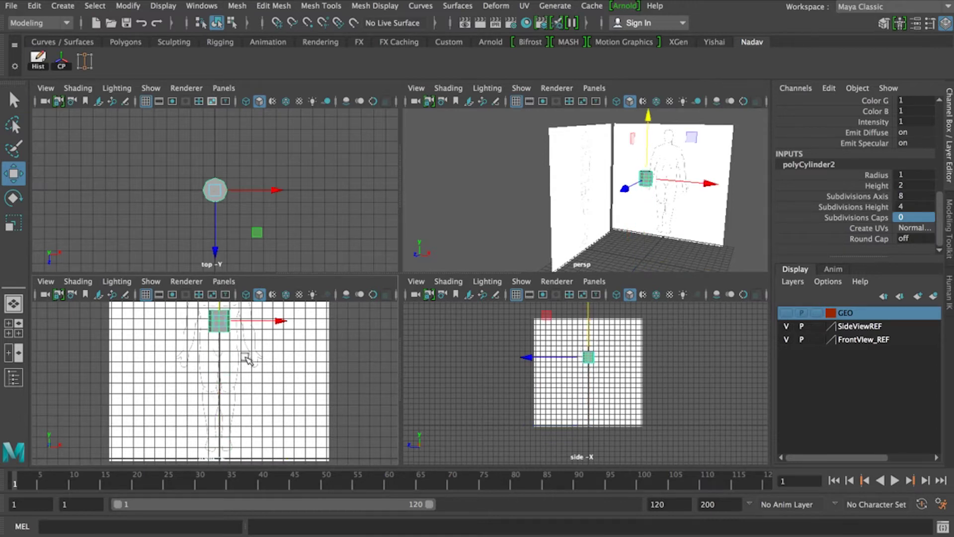
- Scale the cylinder in the front view to the torso's width and stretch it vertically from the shoulders to the hips
{"action": "key", "text": "space"}
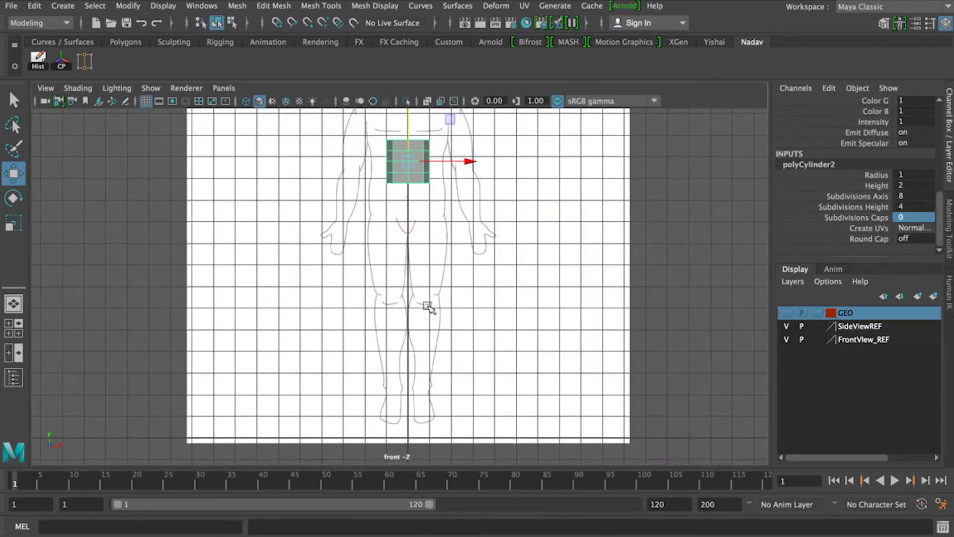
{"action": "key", "text": "f"}
{"action": "scroll", "coordinate": [452, 301], "scroll_direction": "down", "scroll_amount": 5}
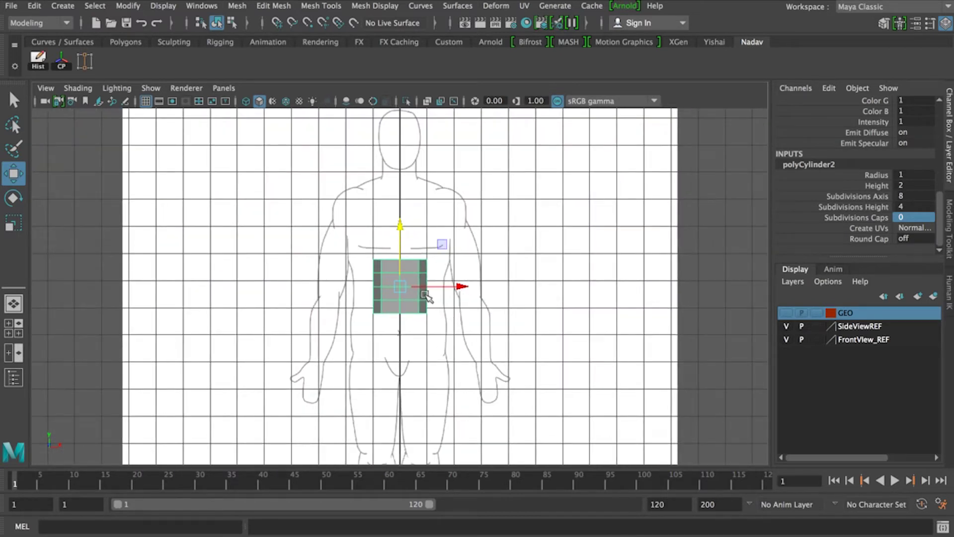
{"action": "key", "text": "r"}
{"action": "left_click_drag", "start_coordinate": [400, 287], "coordinate": [435, 317]}
{"action": "left_click_drag", "start_coordinate": [401, 229], "coordinate": [397, 160]}
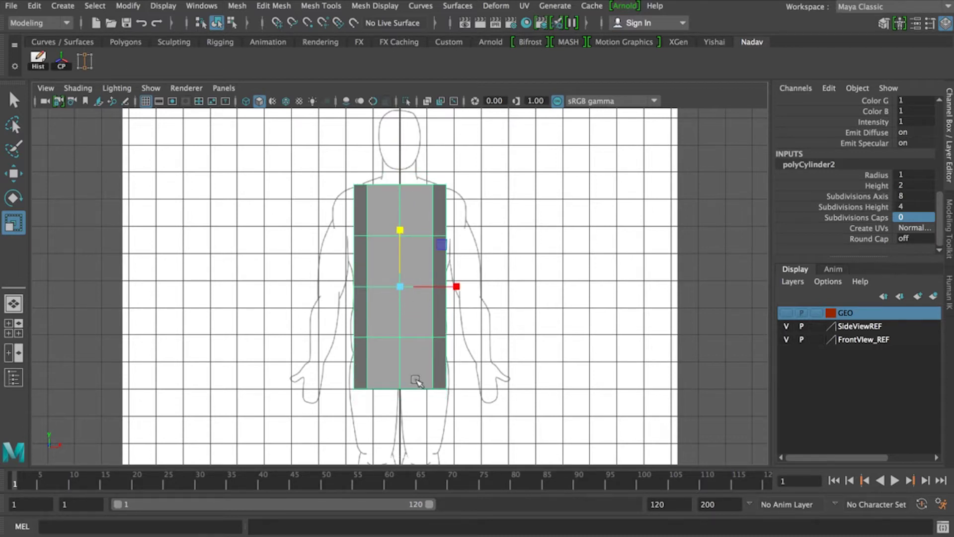
{"action": "left_click_drag", "start_coordinate": [399, 232], "coordinate": [400, 230]}
{"action": "key", "text": "w"}
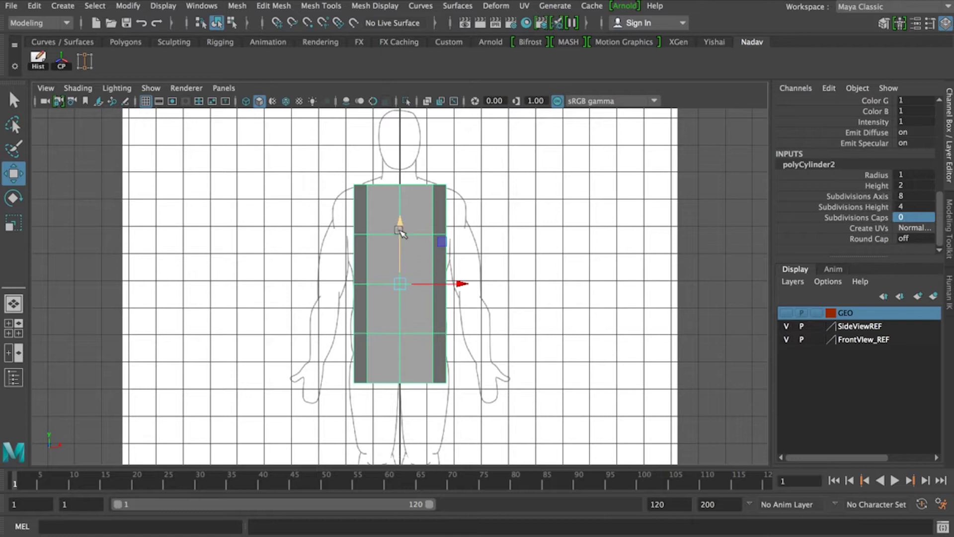
- Select the cylinder's top row of vertices and widen it to the shoulders of the front reference
{"action": "right_click_drag", "start_coordinate": [380, 211], "coordinate": [328, 176]}
{"action": "left_click_drag", "start_coordinate": [321, 174], "coordinate": [486, 185]}
{"action": "key", "text": "r"}
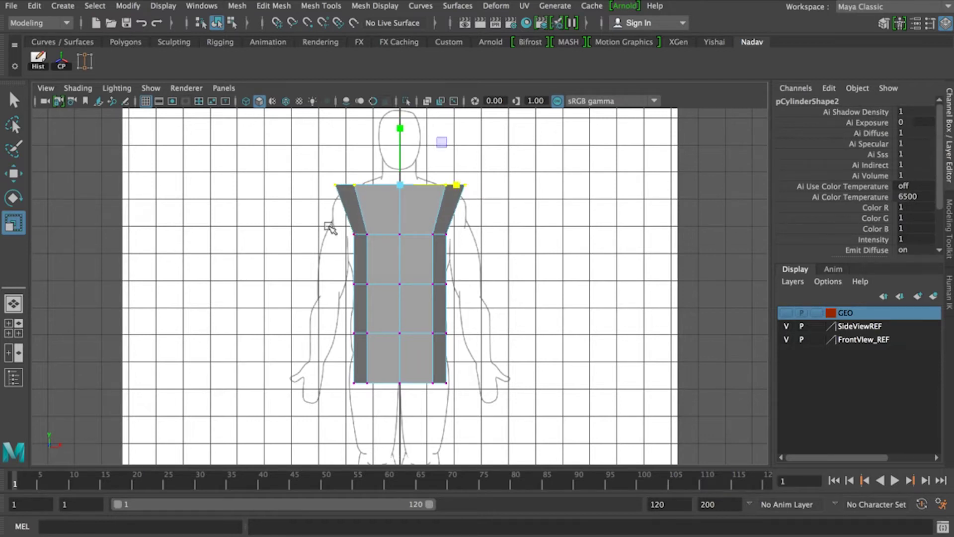
- Show the front view in wireframe and scale the four lower vertex rows to the chest, waist and hip outline
{"action": "key", "text": "4"}
{"action": "left_click_drag", "start_coordinate": [343, 228], "coordinate": [465, 232]}
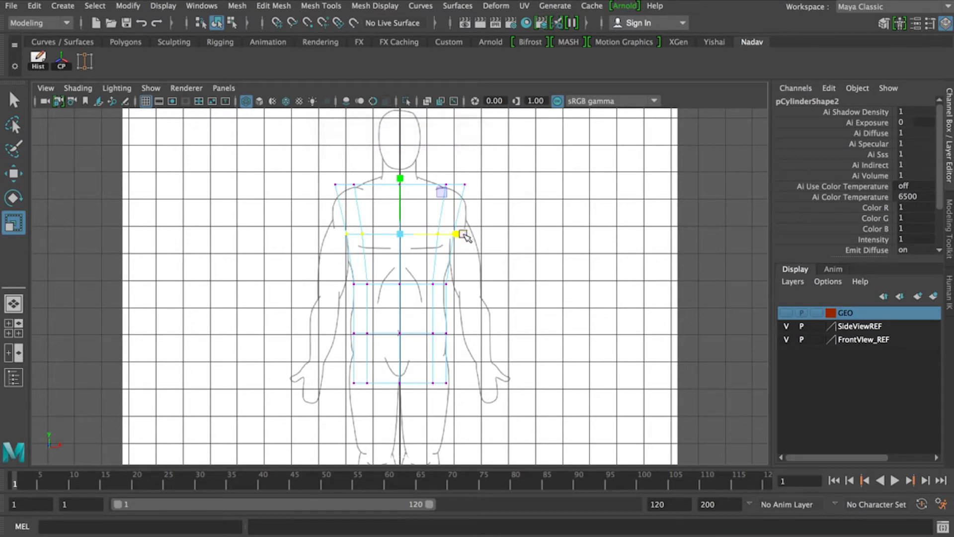
{"action": "left_click_drag", "start_coordinate": [333, 275], "coordinate": [451, 286]}
{"action": "left_click_drag", "start_coordinate": [344, 324], "coordinate": [460, 335]}
{"action": "left_click_drag", "start_coordinate": [343, 377], "coordinate": [515, 404]}
{"action": "left_click_drag", "start_coordinate": [459, 384], "coordinate": [467, 385]}
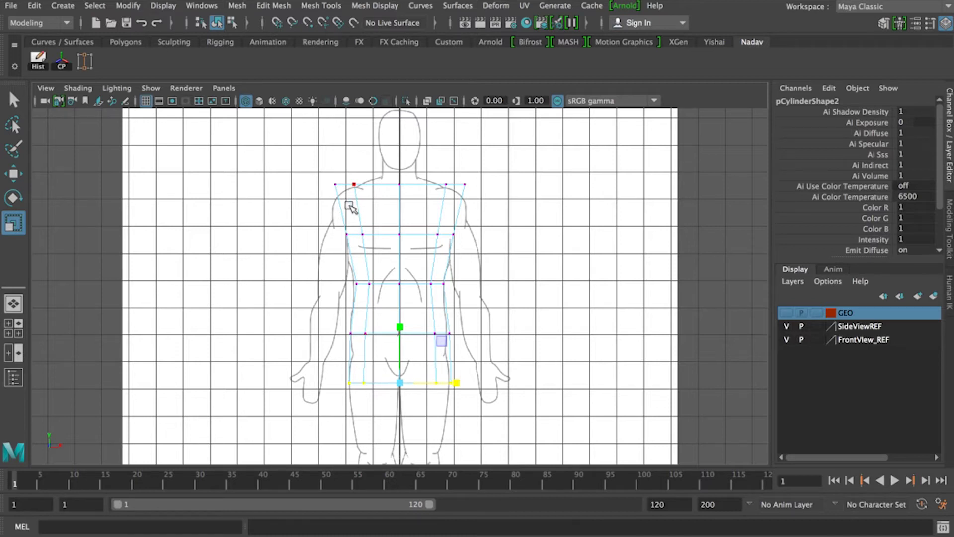
- Reselect the top vertex row and narrow it so the shoulder line sits inside the arms in the front view
{"action": "left_click_drag", "start_coordinate": [318, 167], "coordinate": [570, 202]}
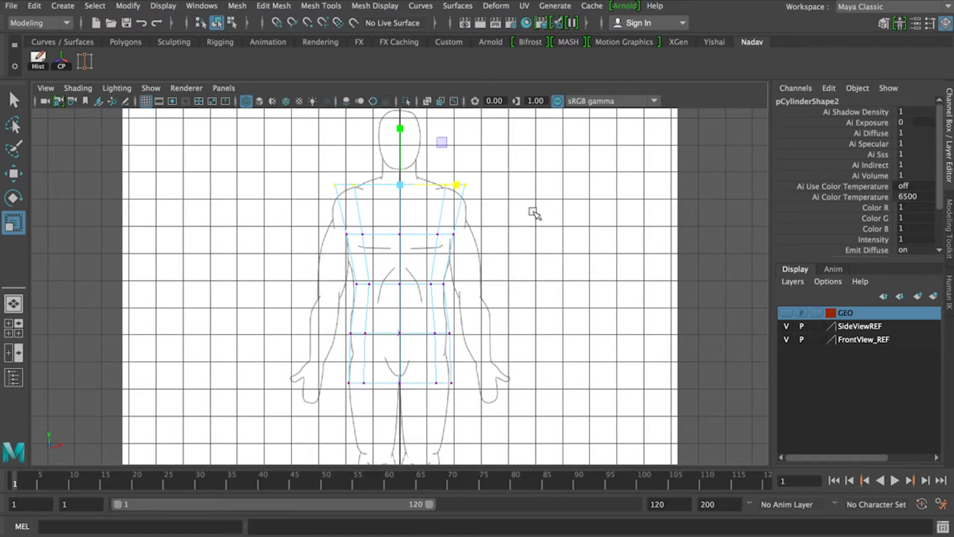
{"action": "left_click_drag", "start_coordinate": [455, 185], "coordinate": [439, 185]}
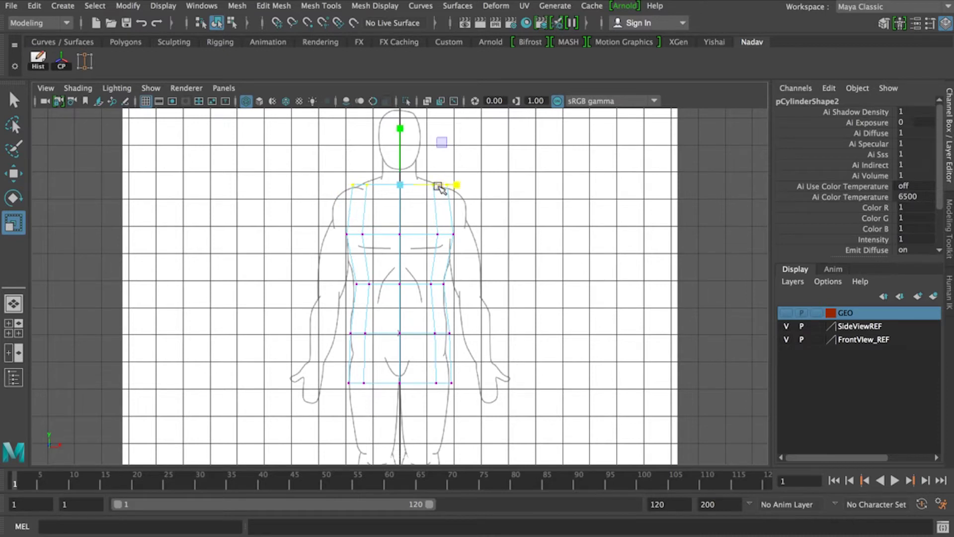
{"action": "key", "text": "w"}
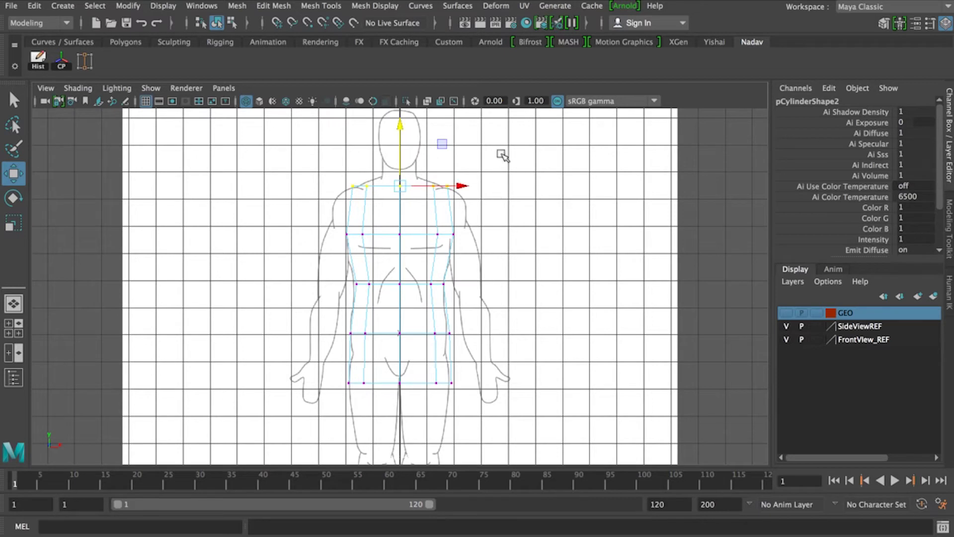
- In the side view in wireframe, select the top vertex row and scale down its depth to fit the neck base
{"action": "key", "text": "space"}
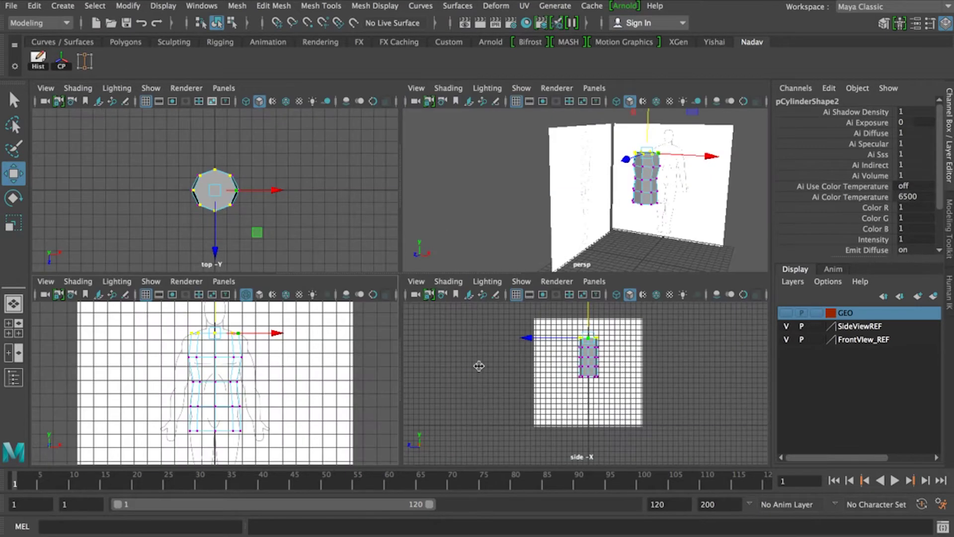
{"action": "key", "text": "space"}
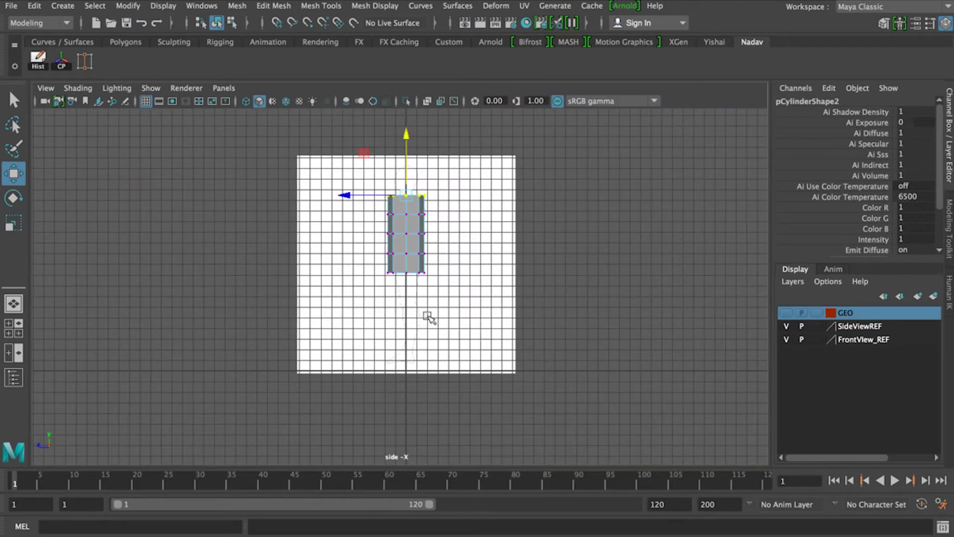
{"action": "key", "text": "4"}
{"action": "key", "text": "f"}
{"action": "scroll", "coordinate": [415, 311], "scroll_direction": "down", "scroll_amount": 10}
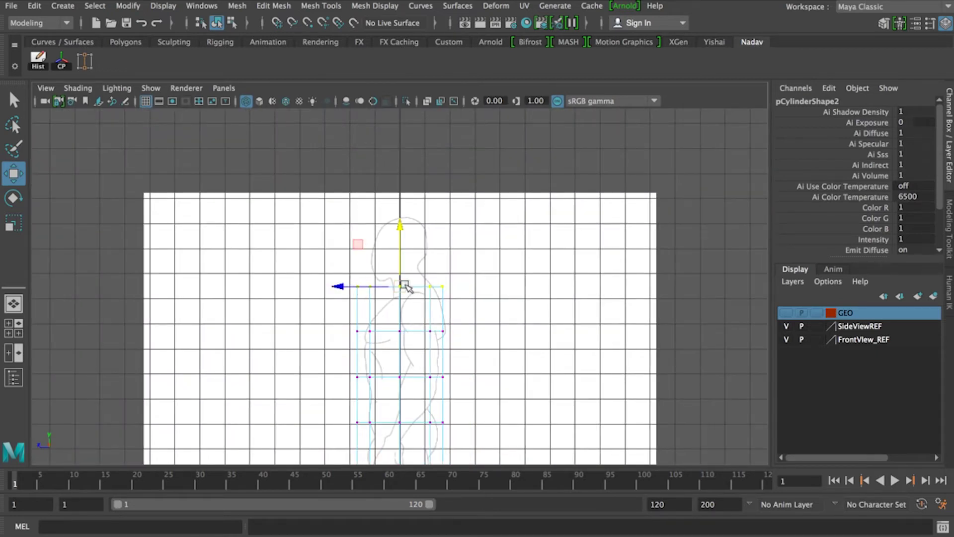
{"action": "left_click", "coordinate": [329, 248]}
{"action": "left_click", "coordinate": [374, 286]}
{"action": "right_click_drag", "start_coordinate": [374, 287], "coordinate": [308, 172]}
{"action": "left_click", "coordinate": [474, 265]}
{"action": "left_click_drag", "start_coordinate": [336, 262], "coordinate": [474, 297]}
{"action": "right_click_drag", "start_coordinate": [415, 270], "coordinate": [332, 174]}
{"action": "key", "text": "r"}
{"action": "left_click_drag", "start_coordinate": [343, 286], "coordinate": [373, 285]}
- Rotate the top vertex row to the slope of the neck base and align it with the side reference
{"action": "key", "text": "e"}
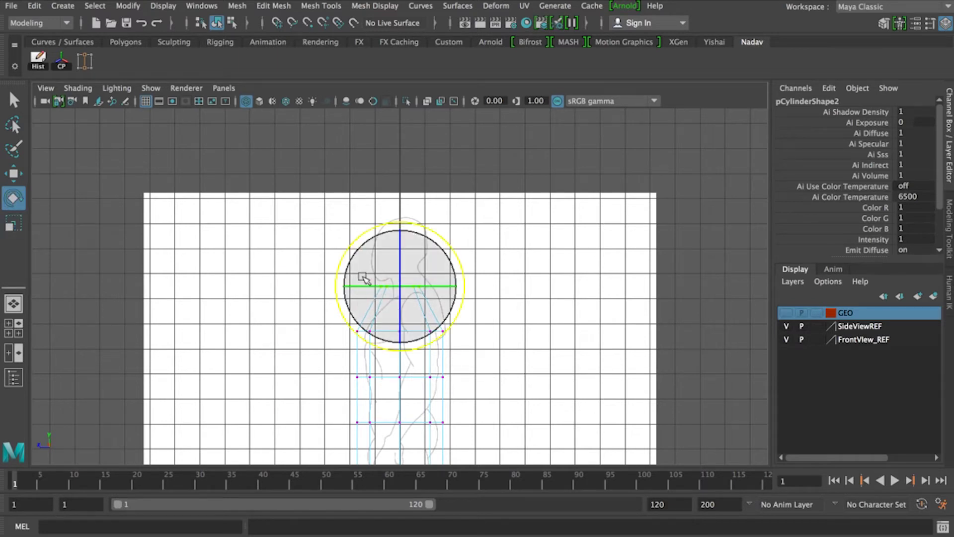
{"action": "left_click_drag", "start_coordinate": [347, 251], "coordinate": [409, 263]}
{"action": "key", "text": "w"}
- Select the chest vertex row in the side view and scale, tilt and shift it to fit the chest and back outline
{"action": "left_click_drag", "start_coordinate": [347, 320], "coordinate": [478, 336]}
{"action": "key", "text": "r"}
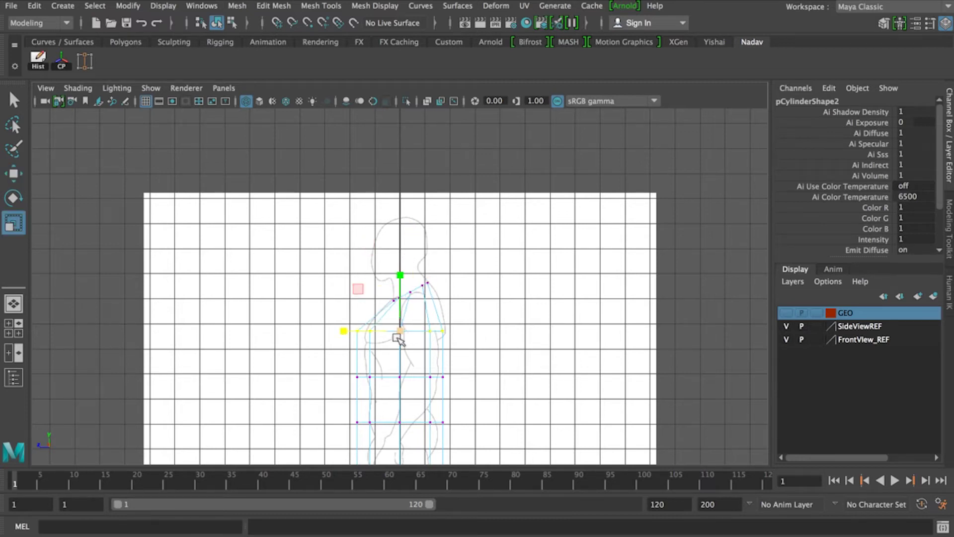
{"action": "left_click_drag", "start_coordinate": [349, 330], "coordinate": [357, 331]}
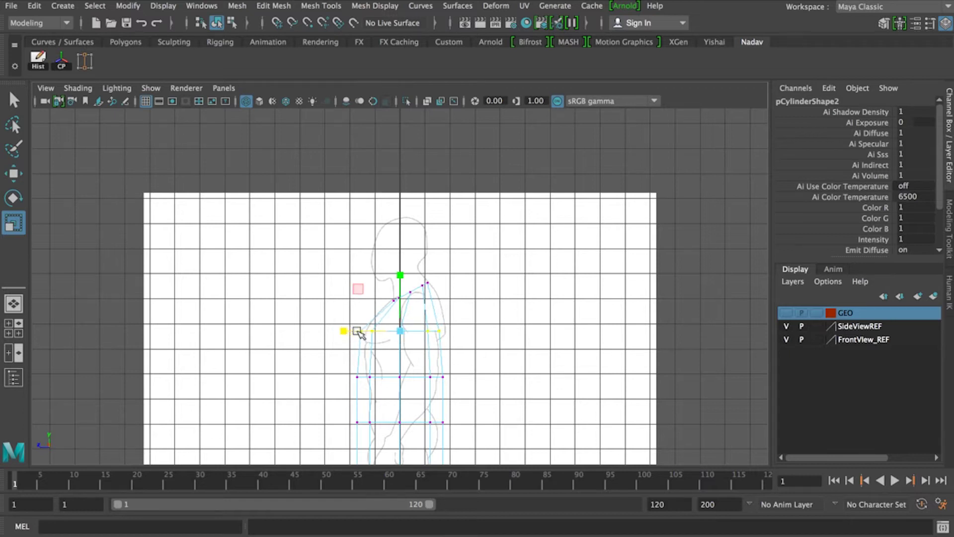
{"action": "key", "text": "e"}
{"action": "left_click_drag", "start_coordinate": [356, 283], "coordinate": [356, 287]}
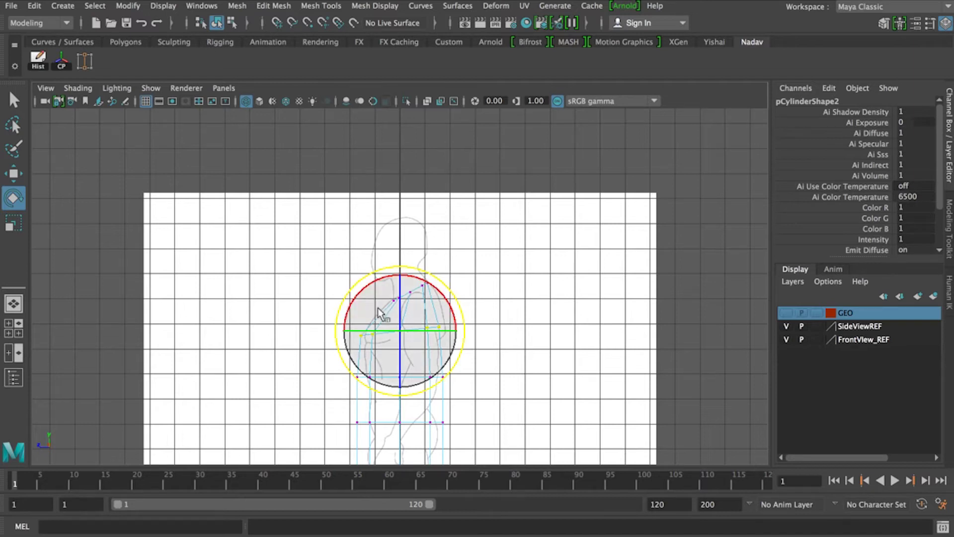
{"action": "key", "text": "w"}
{"action": "left_click_drag", "start_coordinate": [346, 330], "coordinate": [349, 331]}
{"action": "scroll", "coordinate": [425, 333], "scroll_direction": "up", "scroll_amount": 5}
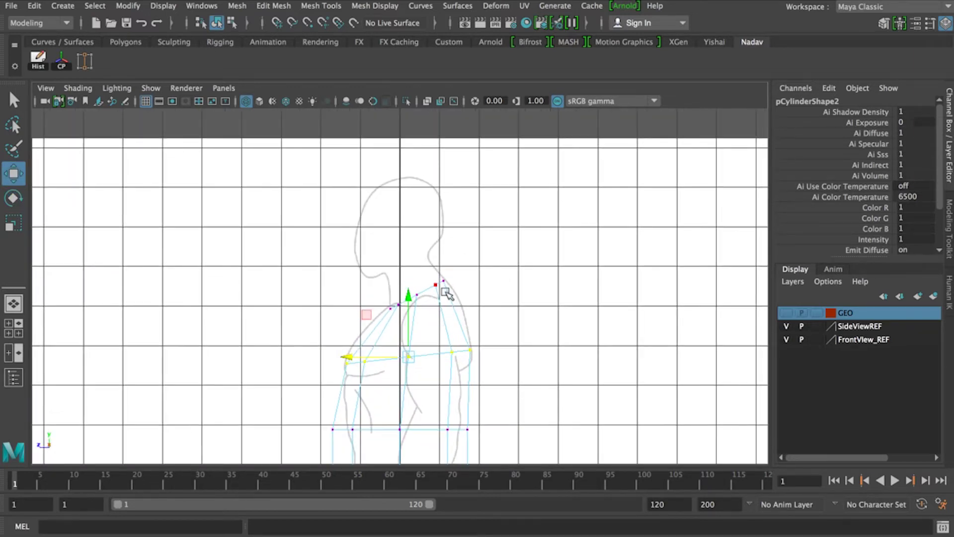
- In the side view, select the waist vertex row, scale down its depth and shift it forward to the belly outline
{"action": "middle_click_drag", "start_coordinate": [495, 341], "coordinate": [499, 213], "text": "alt"}
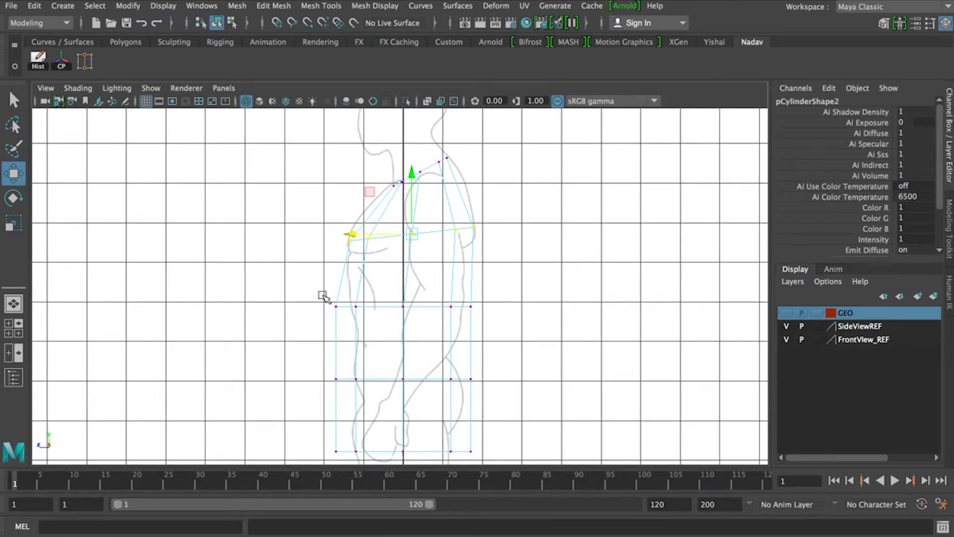
{"action": "left_click_drag", "start_coordinate": [317, 293], "coordinate": [513, 326]}
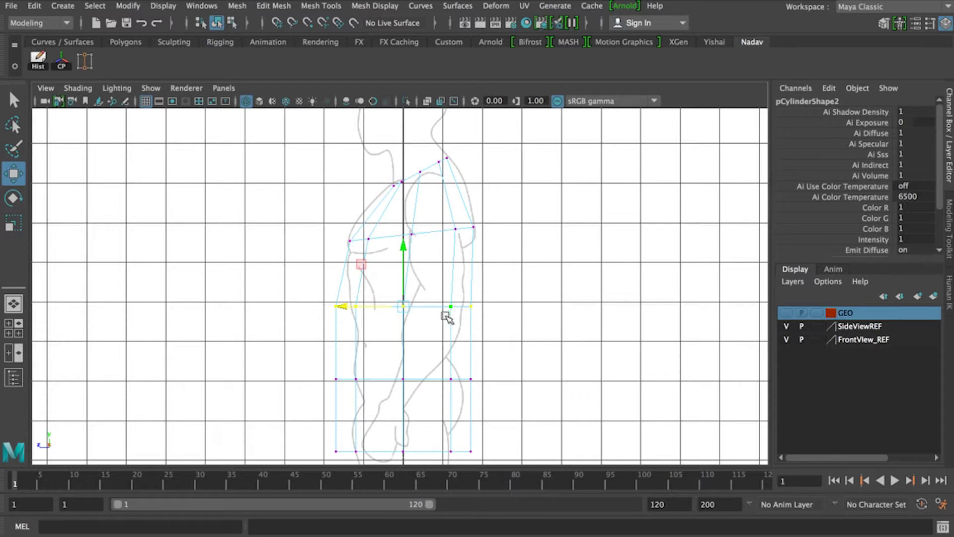
{"action": "key", "text": "r"}
{"action": "left_click_drag", "start_coordinate": [359, 310], "coordinate": [336, 305]}
{"action": "key", "text": "w"}
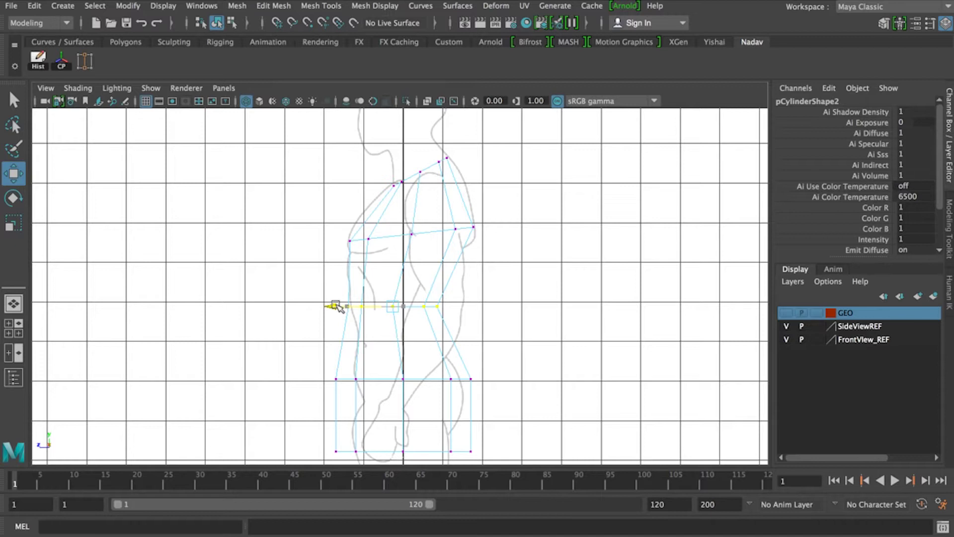
- Select the hip vertex row in the side view and scale and shift its depth to fit the lower belly and buttocks
{"action": "left_click_drag", "start_coordinate": [314, 355], "coordinate": [521, 404]}
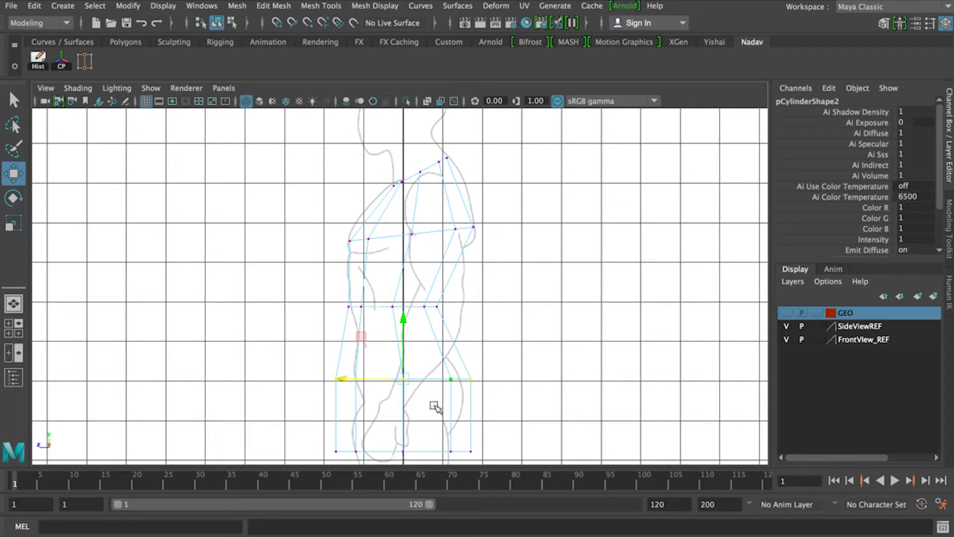
{"action": "key", "text": "r"}
{"action": "mouse_move", "coordinate": [346, 379]}
{"action": "left_mouse_down"}
{"action": "mouse_move", "coordinate": [361, 382]}
{"action": "mouse_move", "coordinate": [353, 378]}
{"action": "left_mouse_up"}
{"action": "key", "text": "w"}
- Select the bottom vertex row, scale down its depth, tilt it up toward the buttocks and raise it slightly to match the side reference
{"action": "scroll", "coordinate": [551, 386], "scroll_direction": "down", "scroll_amount": 3}
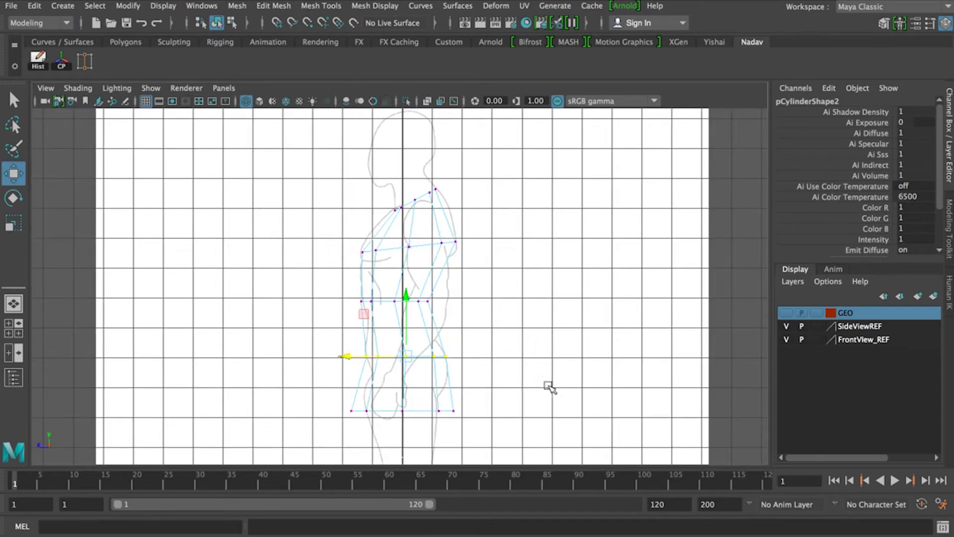
{"action": "left_click_drag", "start_coordinate": [497, 440], "coordinate": [497, 440]}
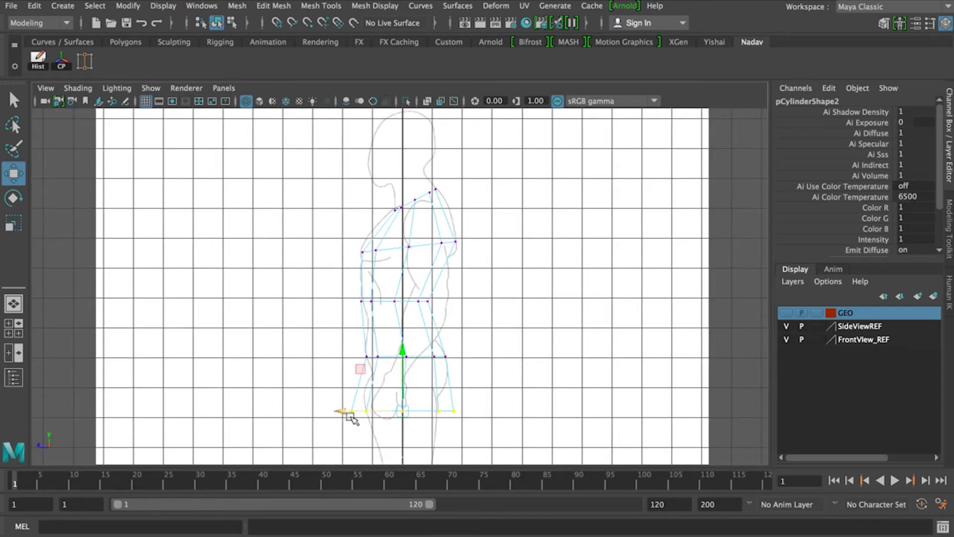
{"action": "key", "text": "r"}
{"action": "left_click_drag", "start_coordinate": [348, 411], "coordinate": [364, 416]}
{"action": "key", "text": "w"}
{"action": "left_click_drag", "start_coordinate": [408, 362], "coordinate": [407, 350]}
{"action": "left_click_drag", "start_coordinate": [391, 379], "coordinate": [362, 356]}
{"action": "key", "text": "w"}
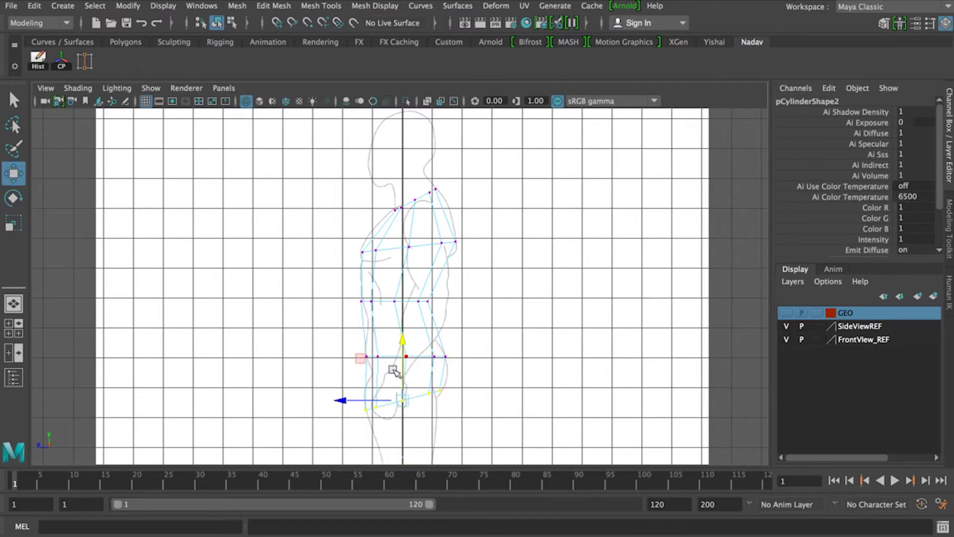
{"action": "left_click_drag", "start_coordinate": [406, 348], "coordinate": [406, 345]}
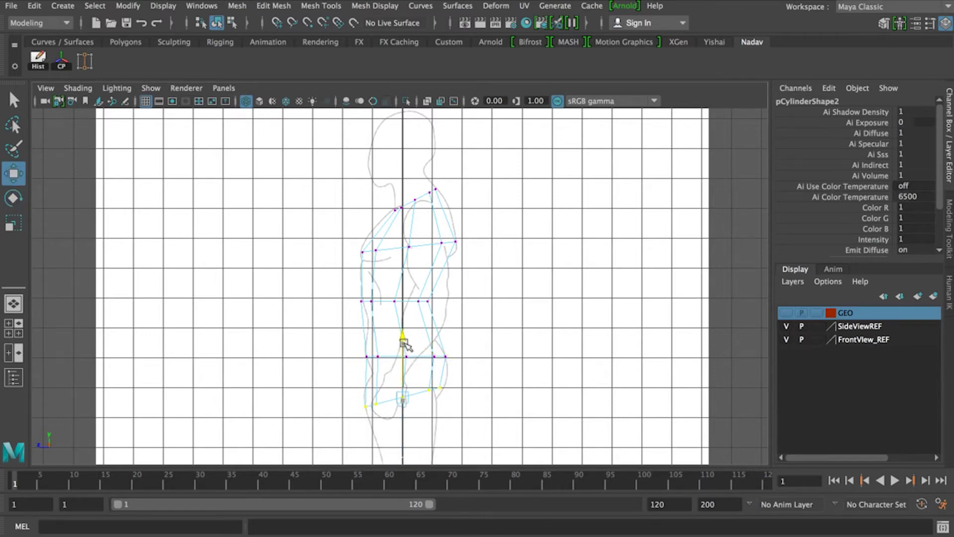
- In the perspective view, extrude the torso's top cap face and scale the new face inward to form the neck base
{"action": "key", "text": "space"}
{"action": "key", "text": "space"}
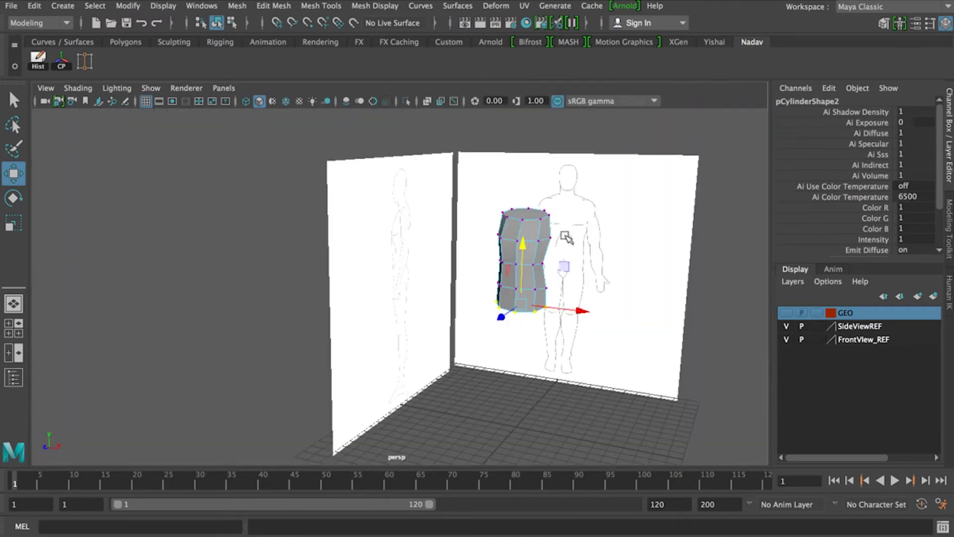
{"action": "key", "text": "f"}
{"action": "scroll", "coordinate": [431, 287], "scroll_direction": "down", "scroll_amount": 6}
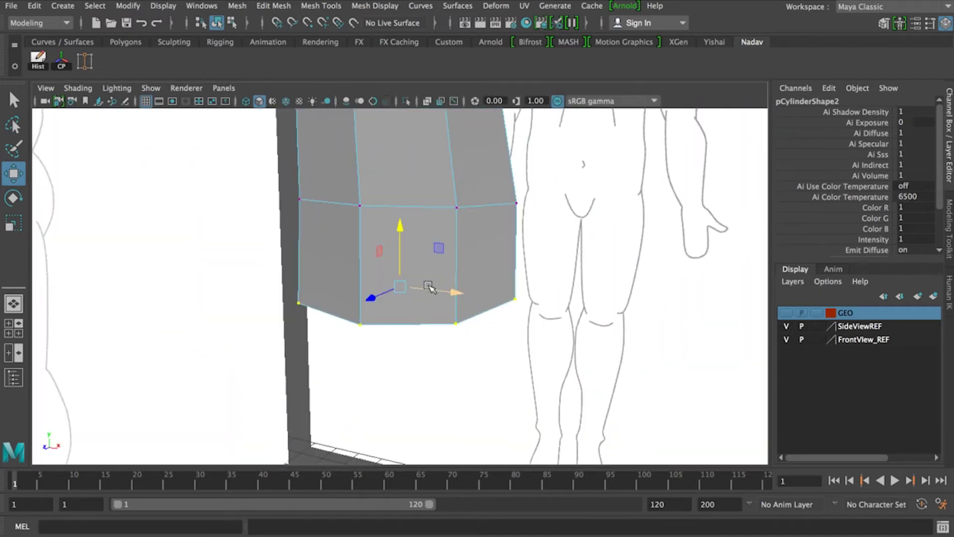
{"action": "left_click_drag", "start_coordinate": [432, 284], "coordinate": [532, 305], "text": "alt"}
{"action": "scroll", "coordinate": [462, 292], "scroll_direction": "down", "scroll_amount": 4}
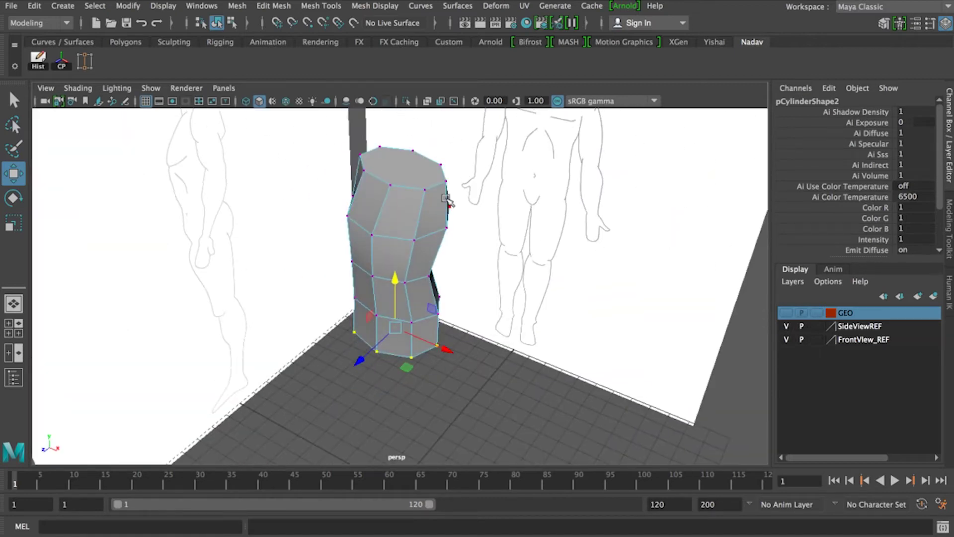
{"action": "left_click", "coordinate": [401, 157]}
{"action": "right_click_drag", "start_coordinate": [405, 171], "coordinate": [411, 206]}
{"action": "left_click", "coordinate": [411, 171]}
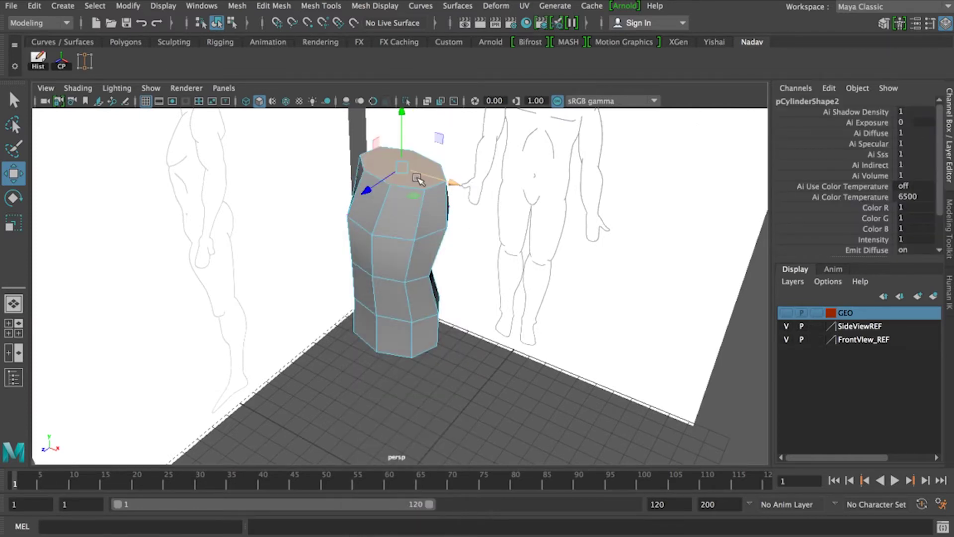
{"action": "key", "text": "ctrl+e"}
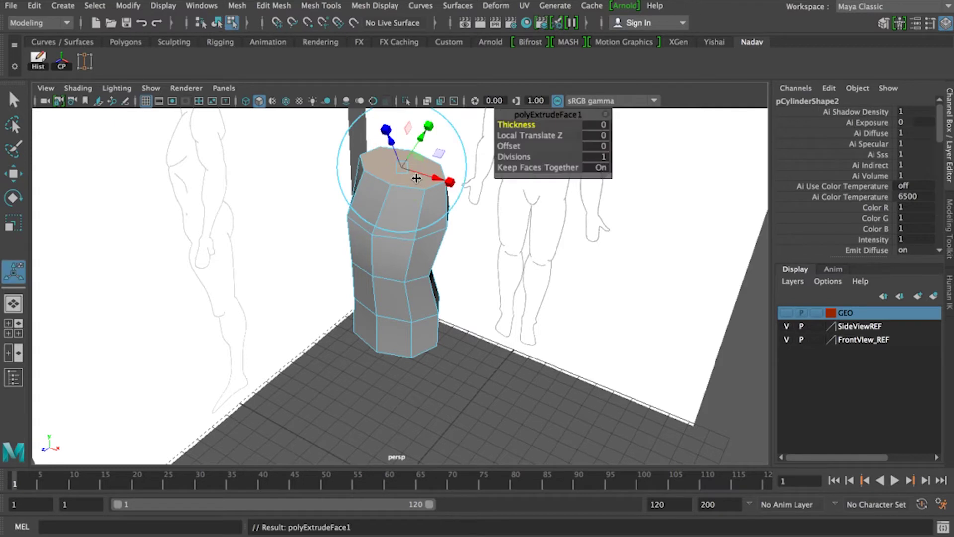
{"action": "left_click", "coordinate": [449, 181]}
{"action": "left_click", "coordinate": [450, 182]}
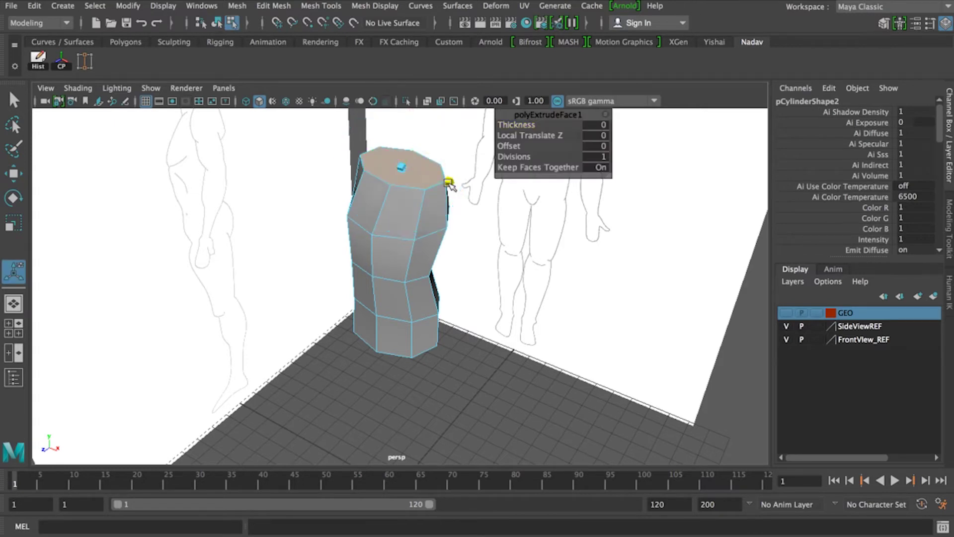
{"action": "left_click_drag", "start_coordinate": [432, 179], "coordinate": [432, 178]}
{"action": "left_click_drag", "start_coordinate": [428, 127], "coordinate": [420, 139]}
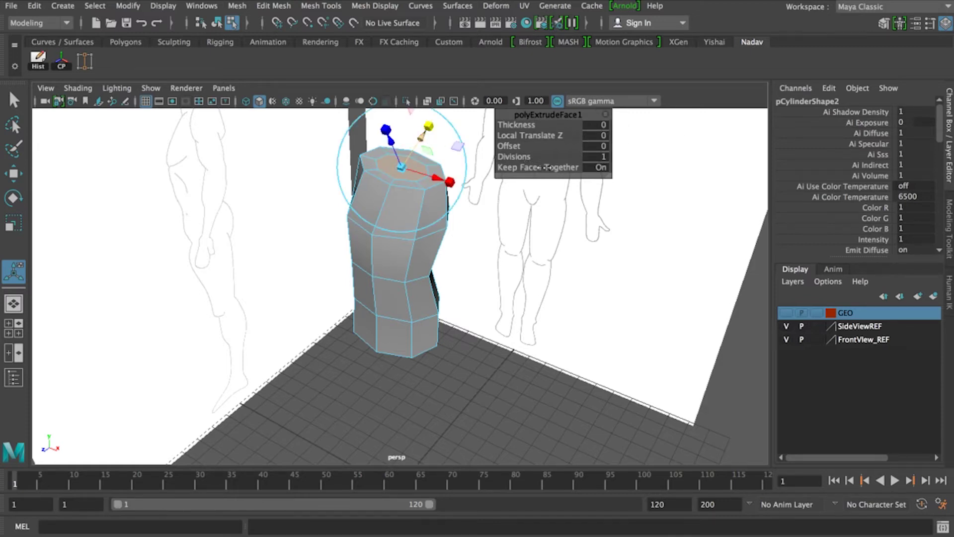
- Raise the inset face with a Local Translate Z of 0.236, extrude it again by 0.744 as the neck, and return to object selection
{"action": "left_click_drag", "start_coordinate": [500, 236], "coordinate": [466, 216], "text": "alt"}
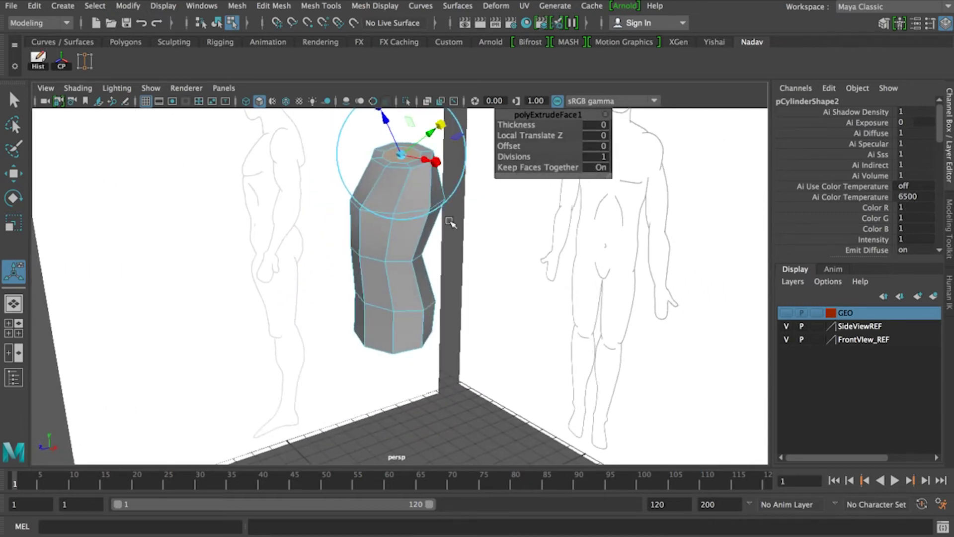
{"action": "left_click_drag", "start_coordinate": [391, 125], "coordinate": [422, 133]}
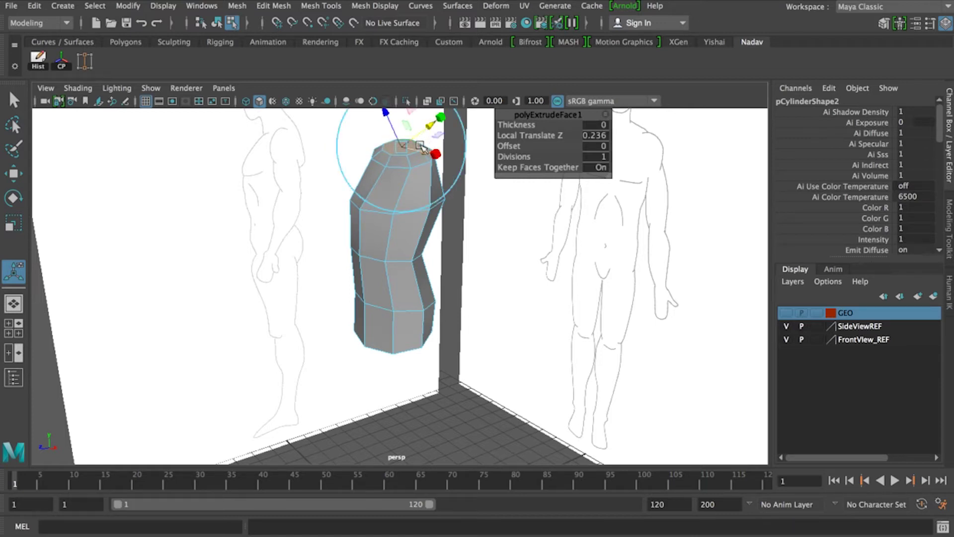
{"action": "key", "text": "ctrl+e"}
{"action": "left_click_drag", "start_coordinate": [394, 125], "coordinate": [386, 108]}
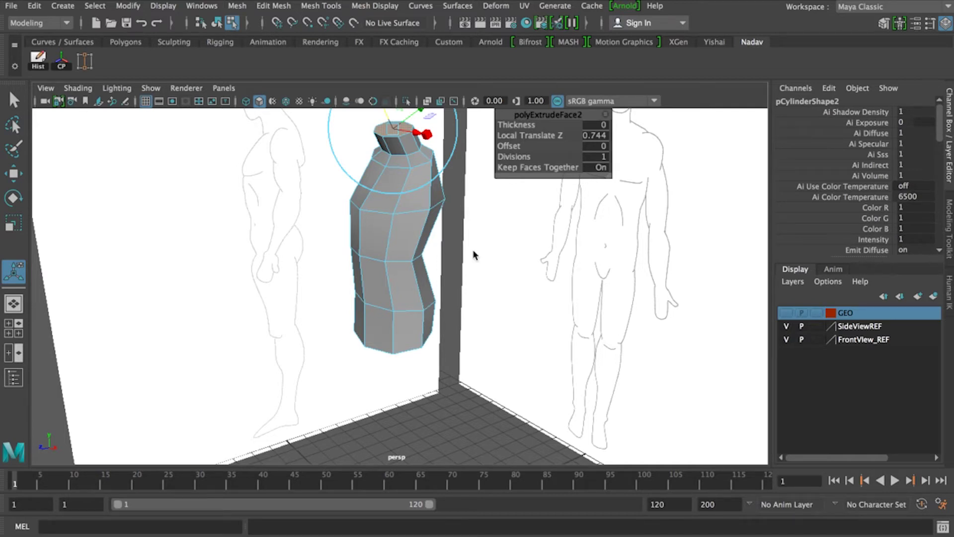
{"action": "key", "text": "F8"}
- In the front view, select the neck's top vertices, narrow them to the neck width and raise them to the chin line
{"action": "scroll", "coordinate": [431, 254], "scroll_direction": "down", "scroll_amount": 4}
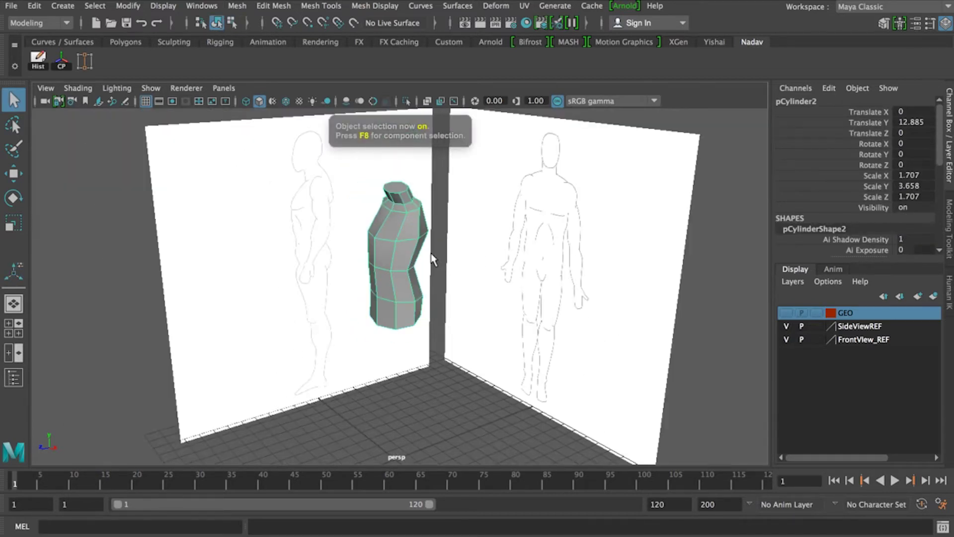
{"action": "left_click_drag", "start_coordinate": [395, 280], "coordinate": [483, 265], "text": "alt"}
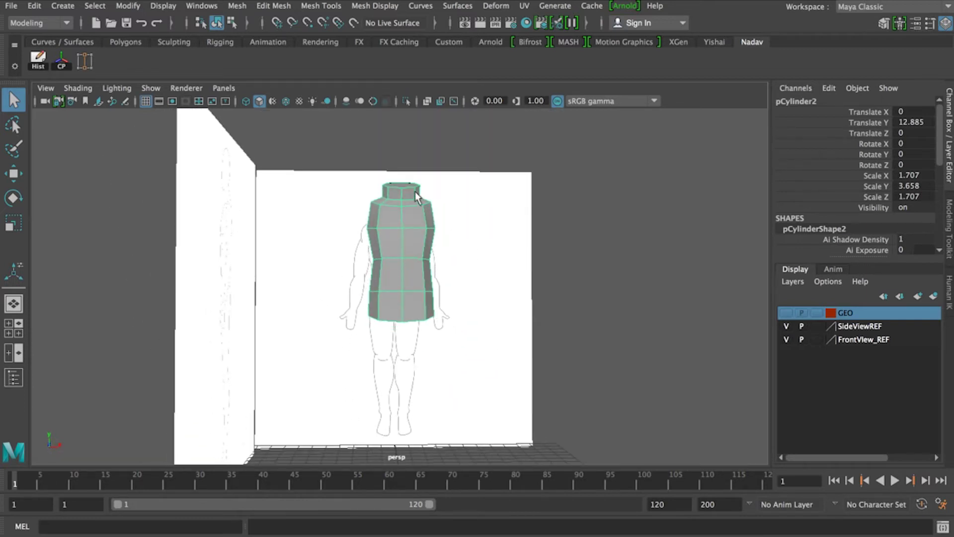
{"action": "key", "text": "space"}
{"action": "key", "text": "space"}
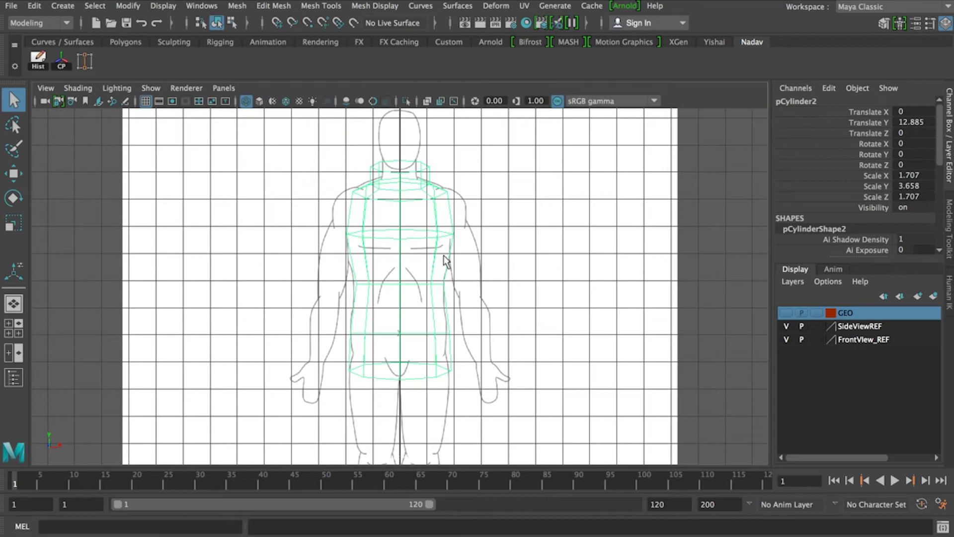
{"action": "scroll", "coordinate": [396, 181], "scroll_direction": "up", "scroll_amount": 3}
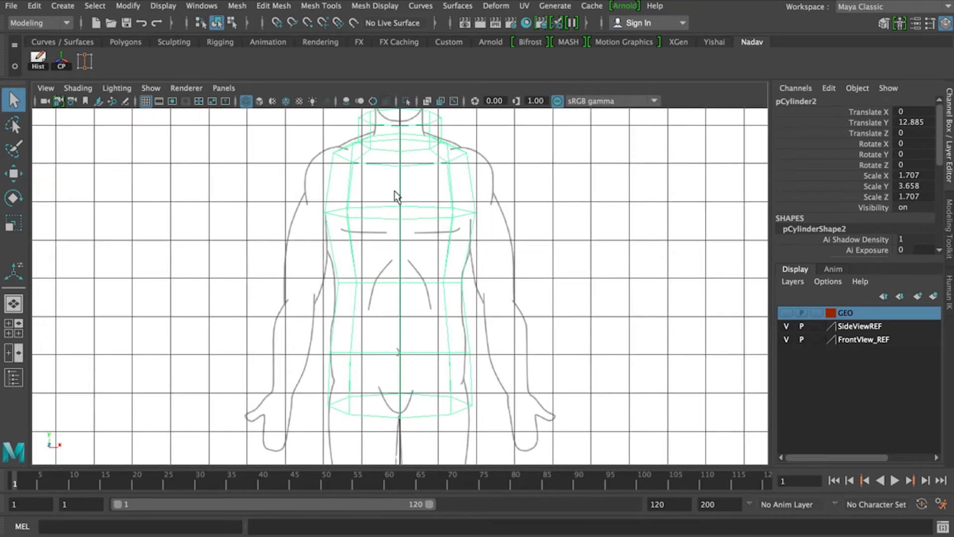
{"action": "middle_click_drag", "start_coordinate": [389, 168], "coordinate": [384, 221], "text": "alt"}
{"action": "right_click_drag", "start_coordinate": [398, 171], "coordinate": [337, 172]}
{"action": "left_click_drag", "start_coordinate": [448, 190], "coordinate": [431, 169]}
{"action": "key", "text": "r"}
{"action": "key", "text": "w"}
{"action": "left_click_drag", "start_coordinate": [396, 125], "coordinate": [396, 119]}
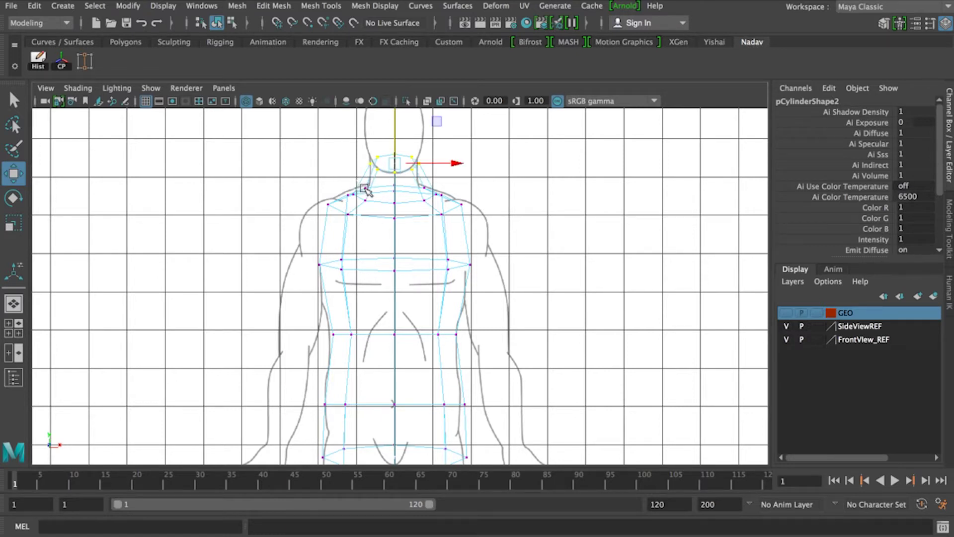
- Select the neck-base vertex row and raise it slightly to follow the shoulder slope in the front reference
{"action": "left_click_drag", "start_coordinate": [452, 207], "coordinate": [453, 208]}
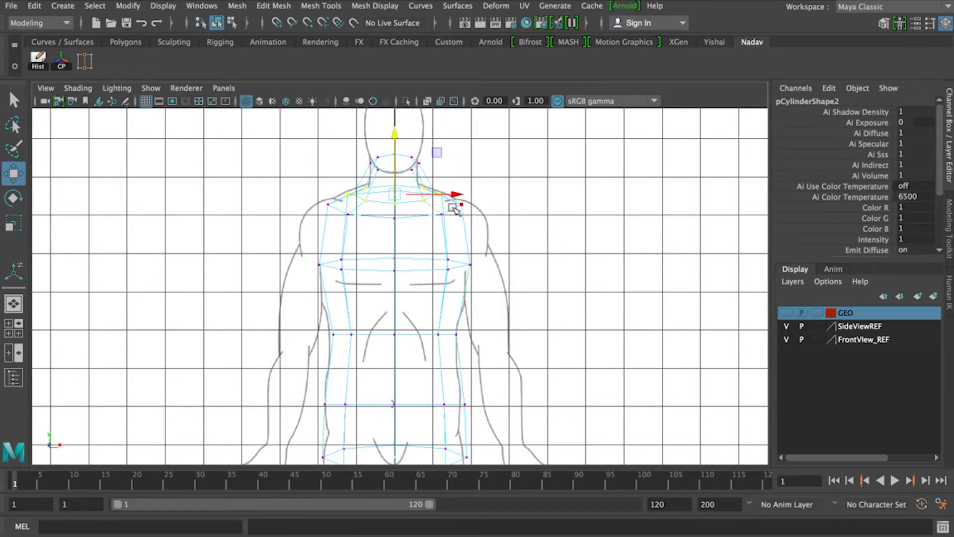
{"action": "left_click_drag", "start_coordinate": [395, 146], "coordinate": [396, 144]}
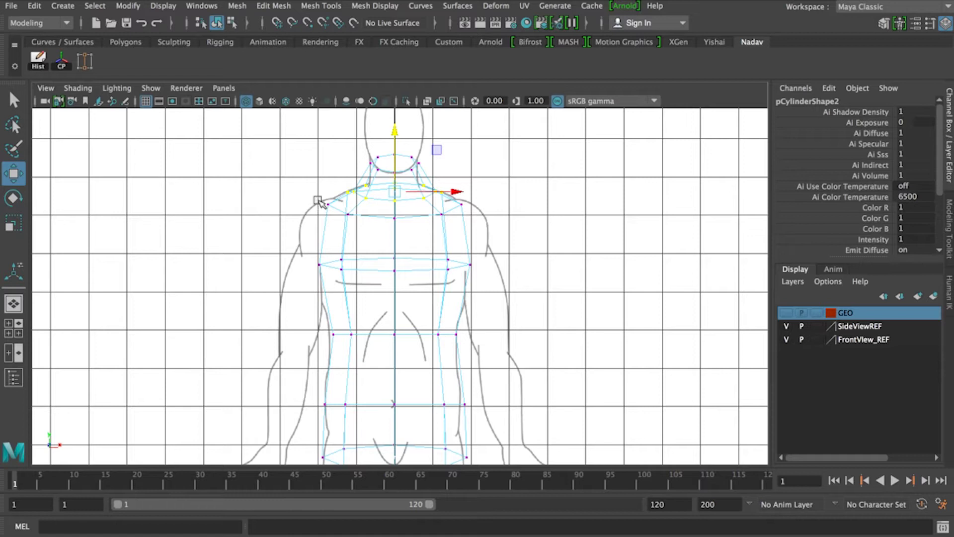
{"action": "left_click", "coordinate": [331, 211]}
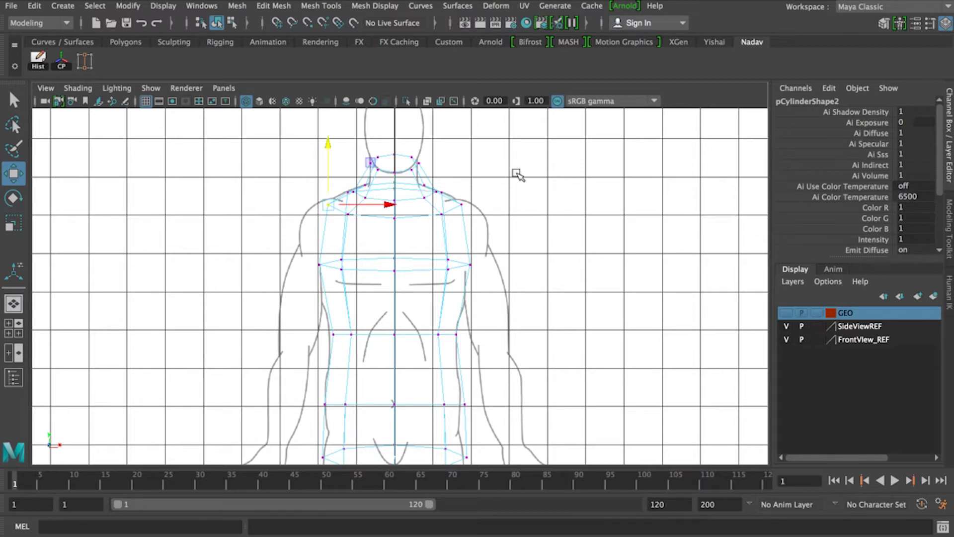
- Select the whole shoulder edge loop, then widen it and lower it slightly in the front view to fit the shoulder outline
{"action": "key", "text": "space"}
{"action": "key", "text": "space"}
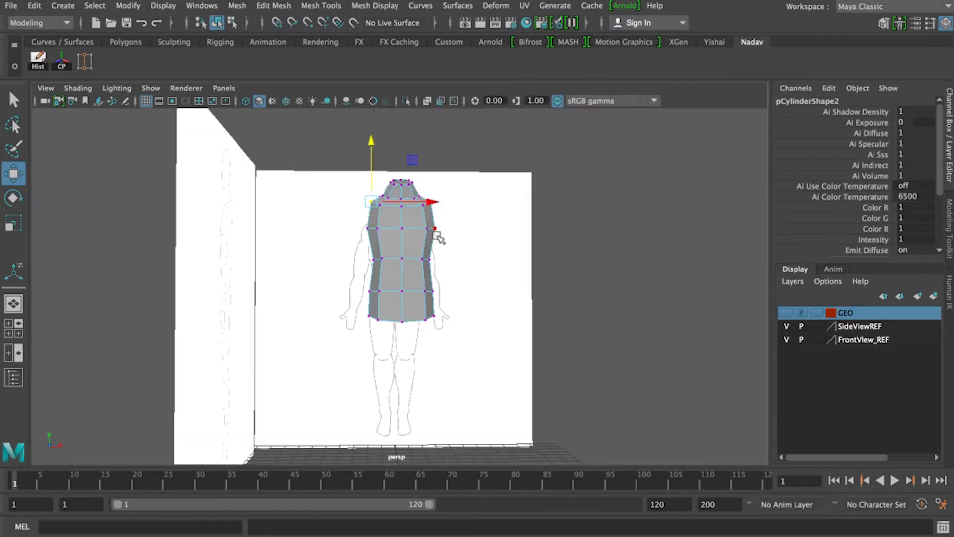
{"action": "key", "text": "f"}
{"action": "left_click_drag", "start_coordinate": [429, 239], "coordinate": [531, 302], "text": "alt"}
{"action": "right_click_drag", "start_coordinate": [529, 302], "coordinate": [525, 130]}
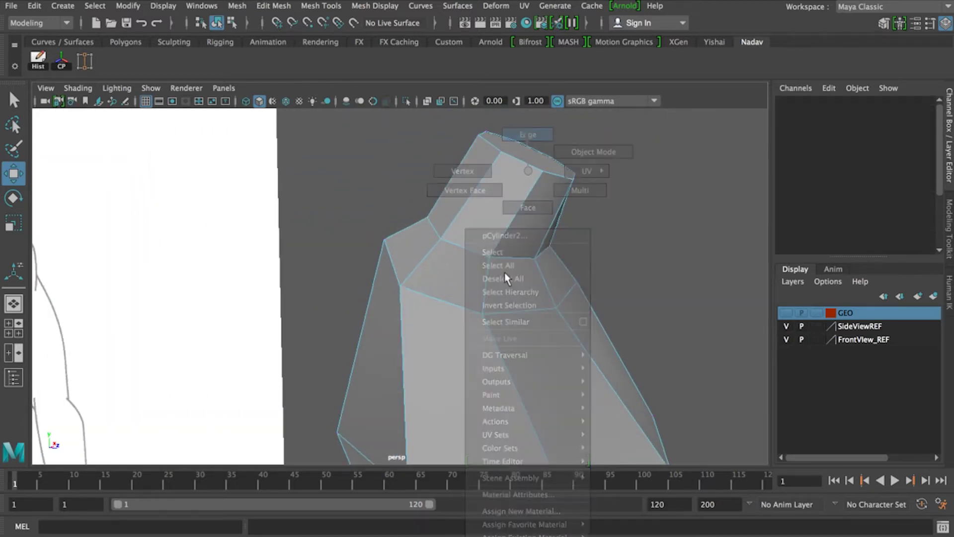
{"action": "double_click", "coordinate": [512, 312]}
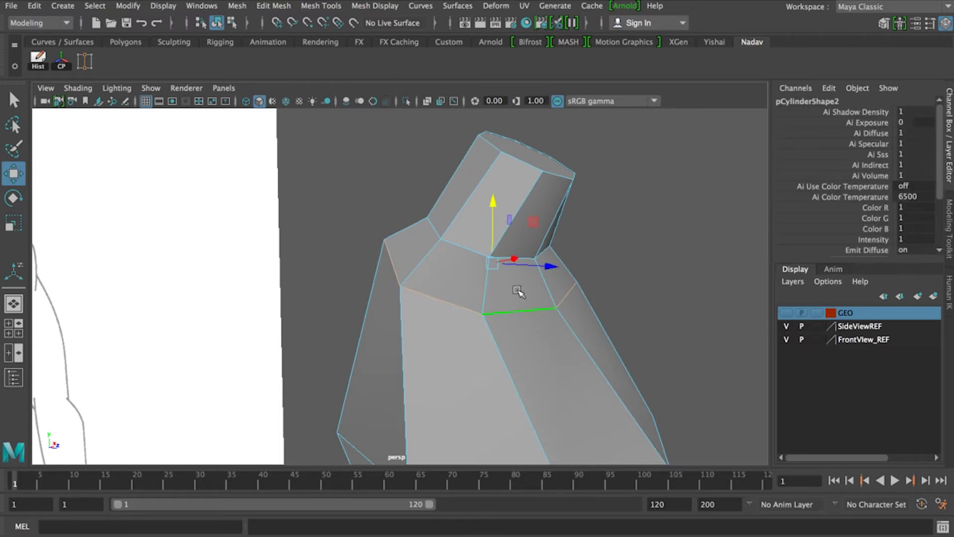
{"action": "key", "text": "space"}
{"action": "key", "text": "space"}
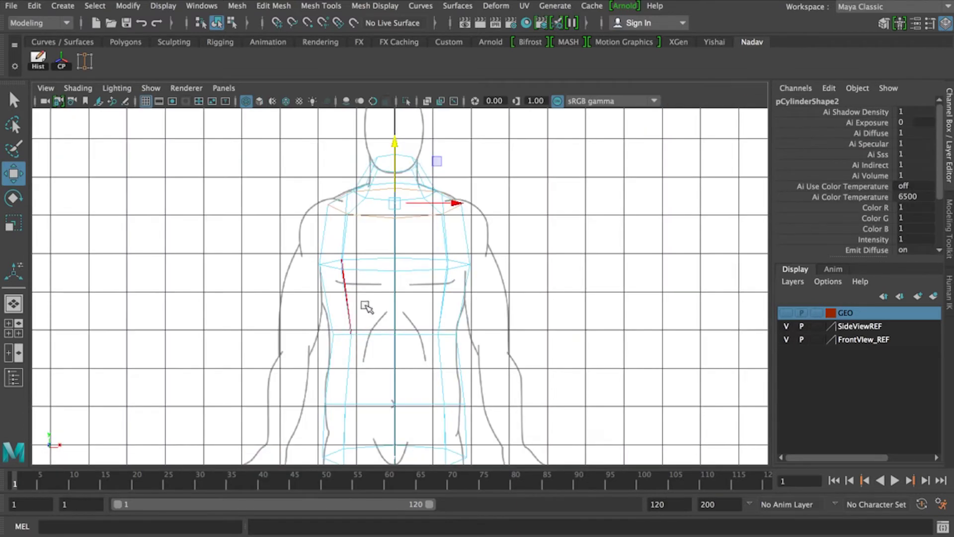
{"action": "key", "text": "r"}
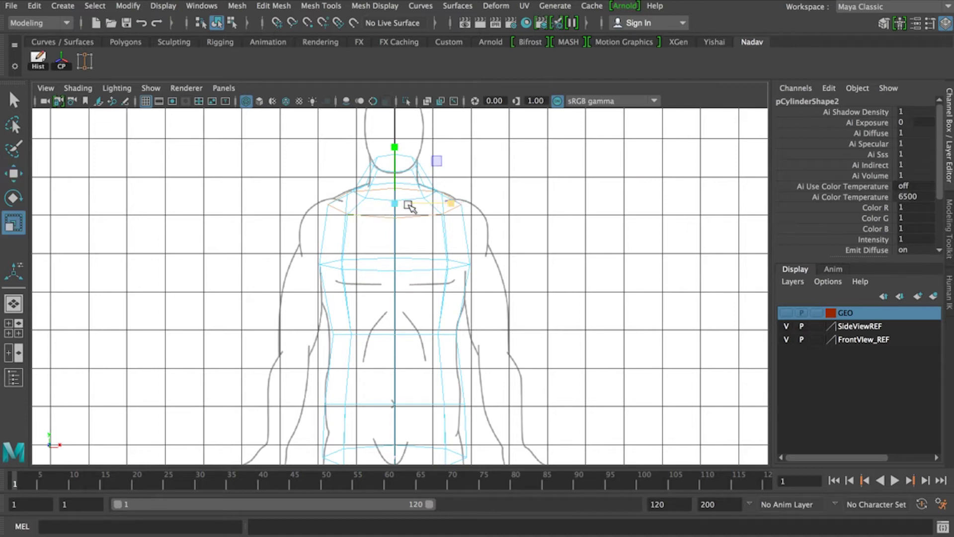
{"action": "left_click_drag", "start_coordinate": [449, 207], "coordinate": [467, 210]}
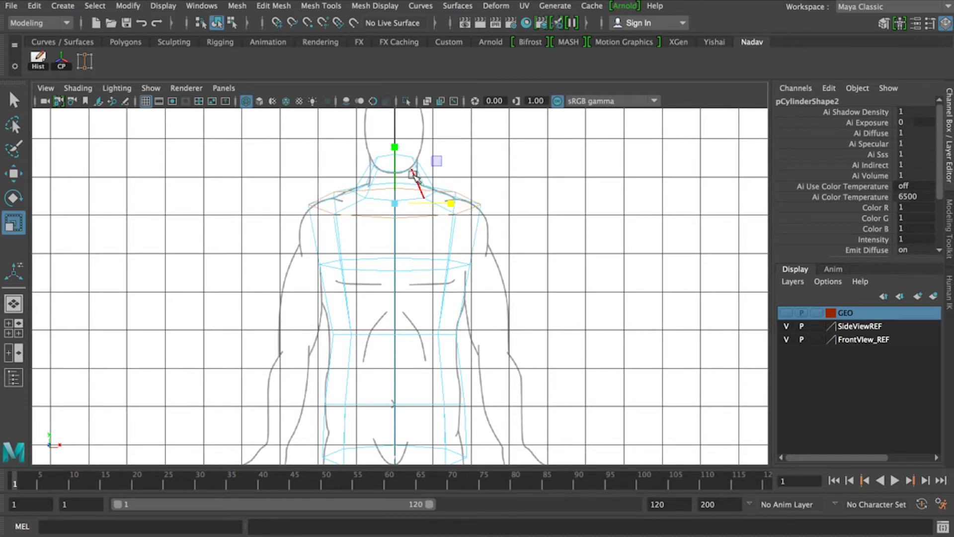
{"action": "key", "text": "w"}
{"action": "left_click_drag", "start_coordinate": [396, 149], "coordinate": [398, 158]}
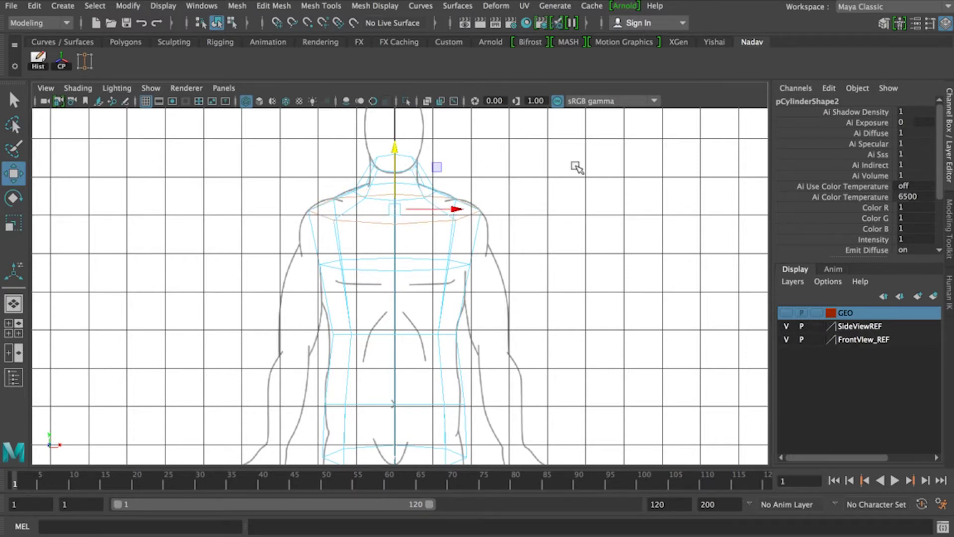
- Examine the reshaped shoulders and neck in the perspective view
{"action": "key", "text": "space"}
{"action": "key", "text": "space"}
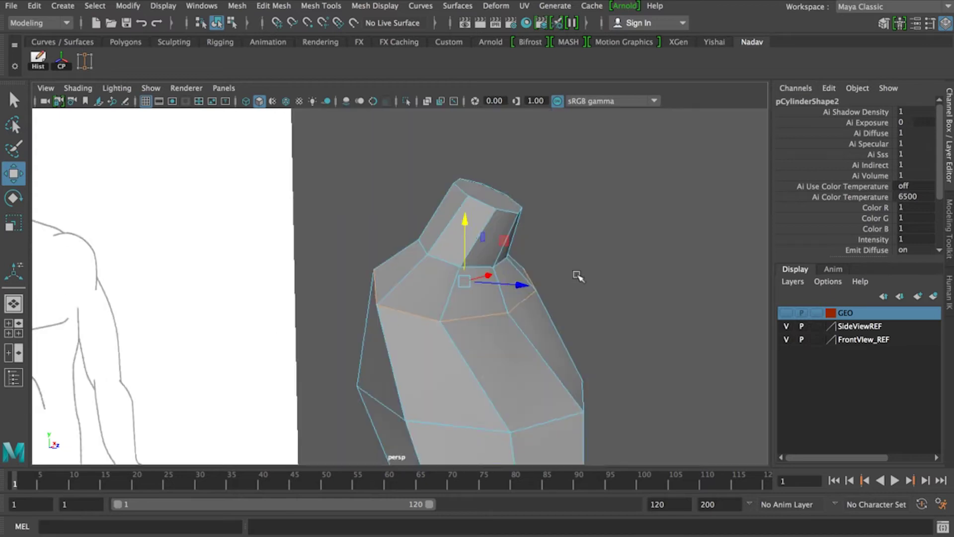
{"action": "scroll", "coordinate": [579, 278], "scroll_direction": "up", "scroll_amount": 2}
{"action": "left_click_drag", "start_coordinate": [591, 289], "coordinate": [509, 298], "text": "alt"}
{"action": "scroll", "coordinate": [509, 299], "scroll_direction": "down", "scroll_amount": 5}
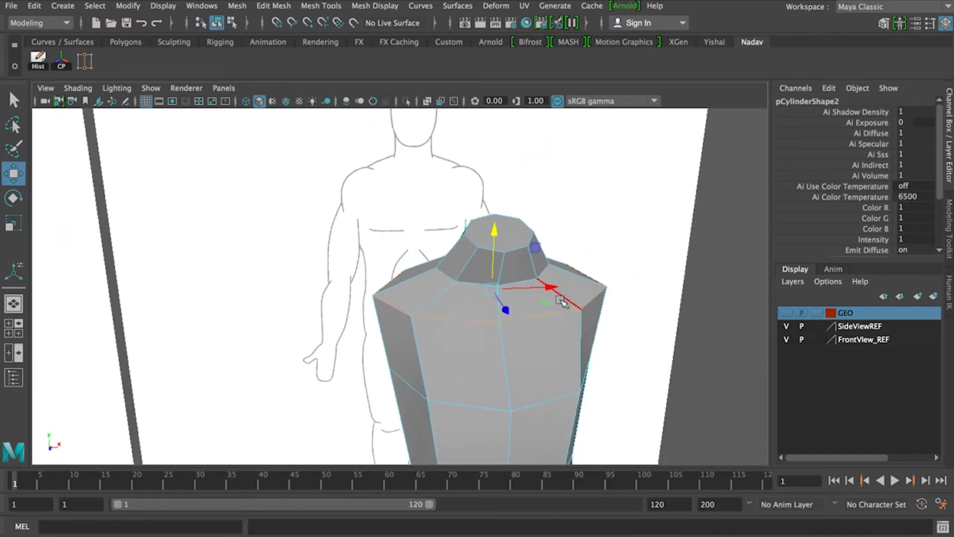
- Select the outermost shoulder vertex on each side of the torso and scale the pair slightly inward along the width
{"action": "left_click_drag", "start_coordinate": [593, 337], "coordinate": [565, 262], "text": "alt"}
{"action": "middle_click_drag", "start_coordinate": [586, 343], "coordinate": [558, 277], "text": "alt"}
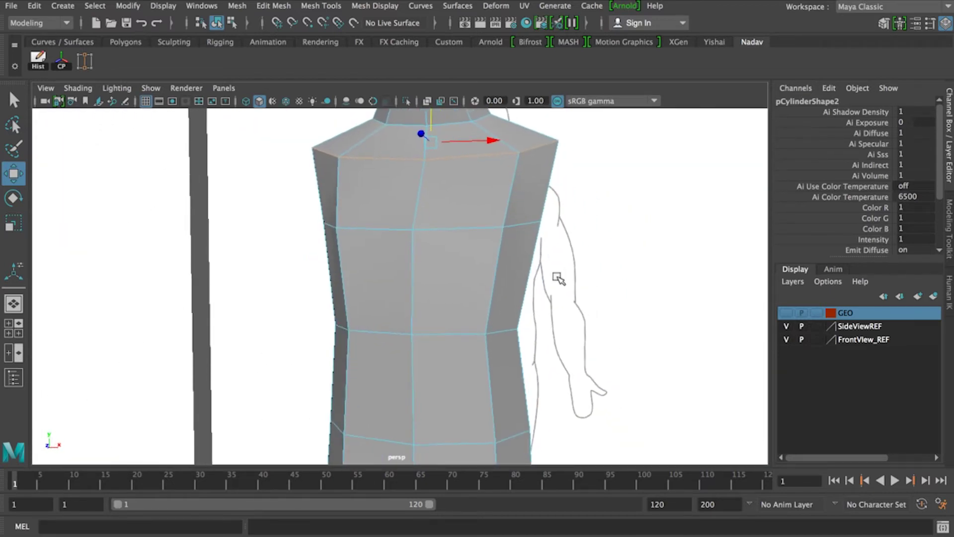
{"action": "scroll", "coordinate": [558, 291], "scroll_direction": "down", "scroll_amount": 5}
{"action": "left_click_drag", "start_coordinate": [557, 293], "coordinate": [535, 327], "text": "alt"}
{"action": "right_click_drag", "start_coordinate": [363, 217], "coordinate": [296, 177]}
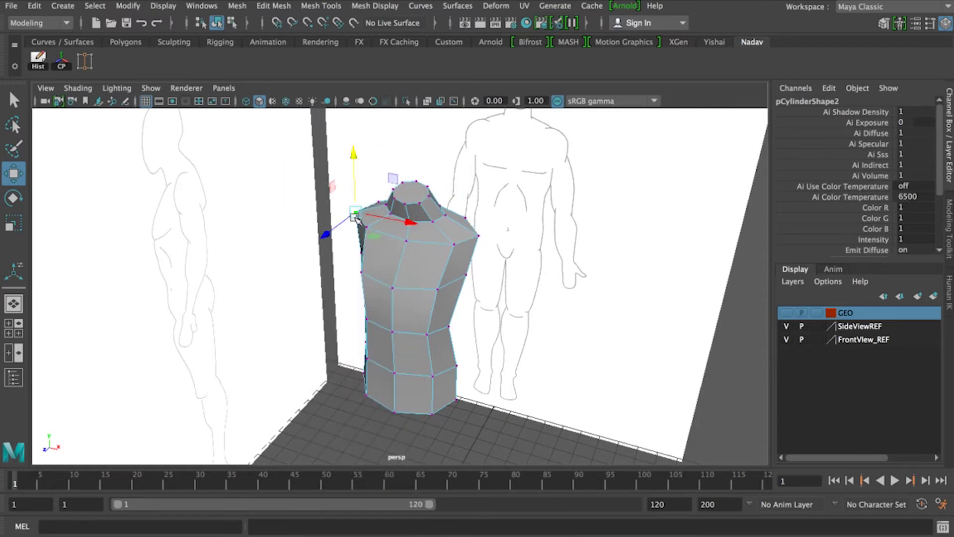
{"action": "left_click", "coordinate": [479, 235], "text": "shift"}
{"action": "key", "text": "r"}
{"action": "mouse_move", "coordinate": [470, 234]}
{"action": "left_mouse_down"}
{"action": "mouse_move", "coordinate": [460, 230]}
{"action": "mouse_move", "coordinate": [467, 234]}
{"action": "left_mouse_up"}
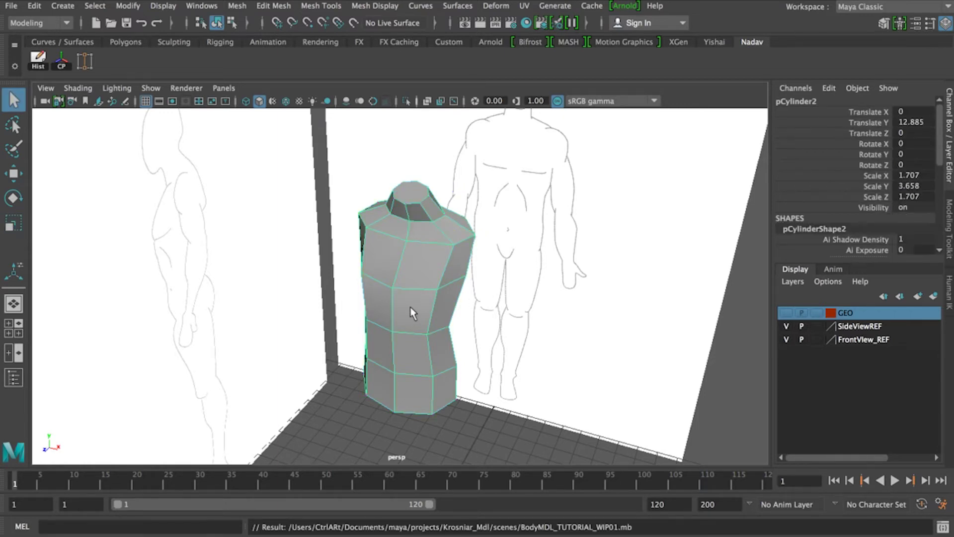
- Insert an edge loop around the torso just above the existing chest loop with the Multi-Cut tool
{"action": "mouse_move", "coordinate": [410, 306]}
{"action": "left_mouse_down", "text": "alt"}
{"action": "mouse_move", "coordinate": [479, 300]}
{"action": "mouse_move", "coordinate": [422, 291]}
{"action": "mouse_move", "coordinate": [410, 305]}
{"action": "left_mouse_up", "text": "alt"}
{"action": "scroll", "coordinate": [411, 304], "scroll_direction": "up", "scroll_amount": 5}
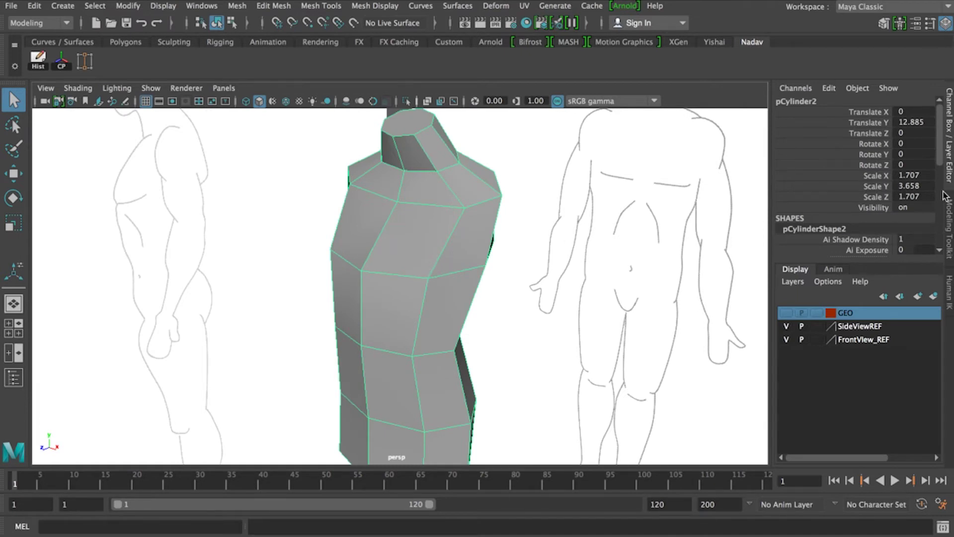
{"action": "left_click", "coordinate": [951, 222]}
{"action": "scroll", "coordinate": [846, 348], "scroll_direction": "down", "scroll_amount": 2}
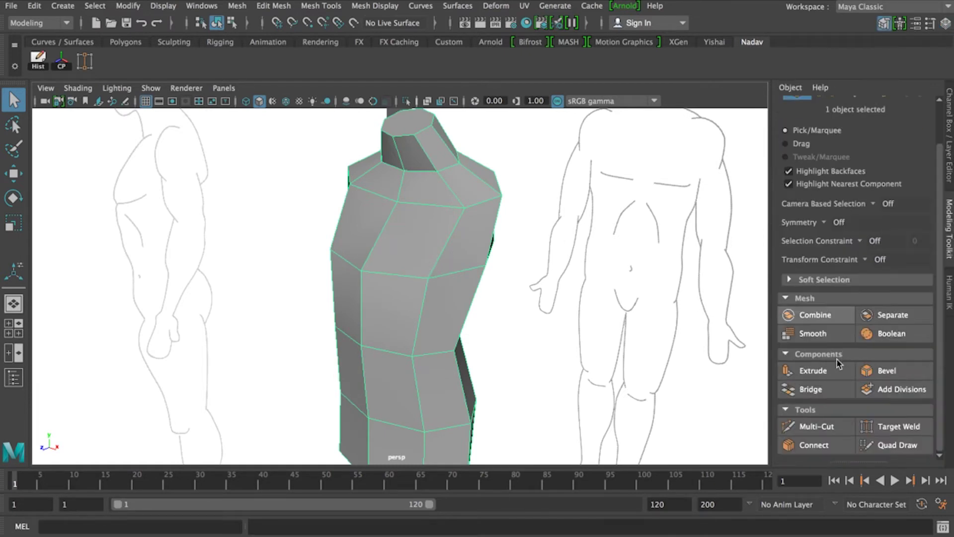
{"action": "left_click", "coordinate": [823, 428]}
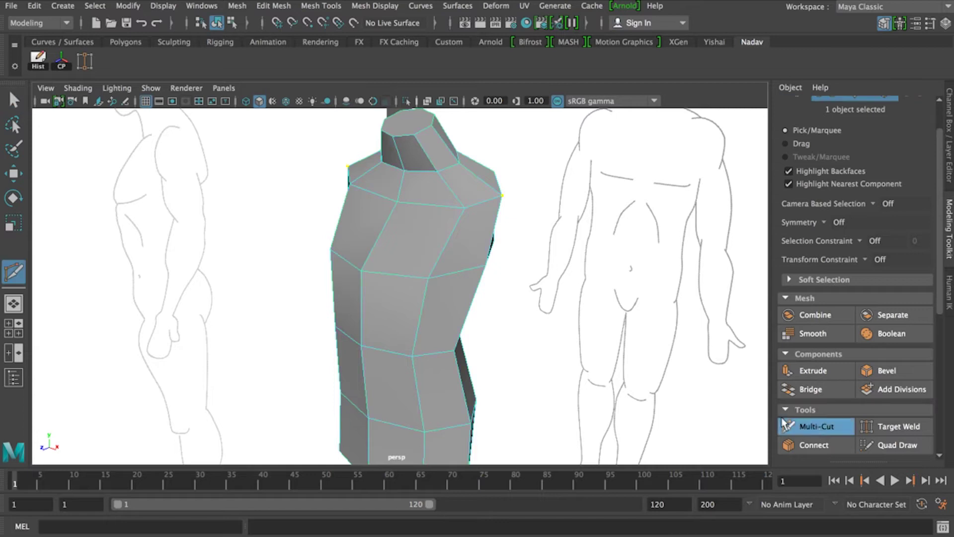
{"action": "key", "text": "ctrl"}
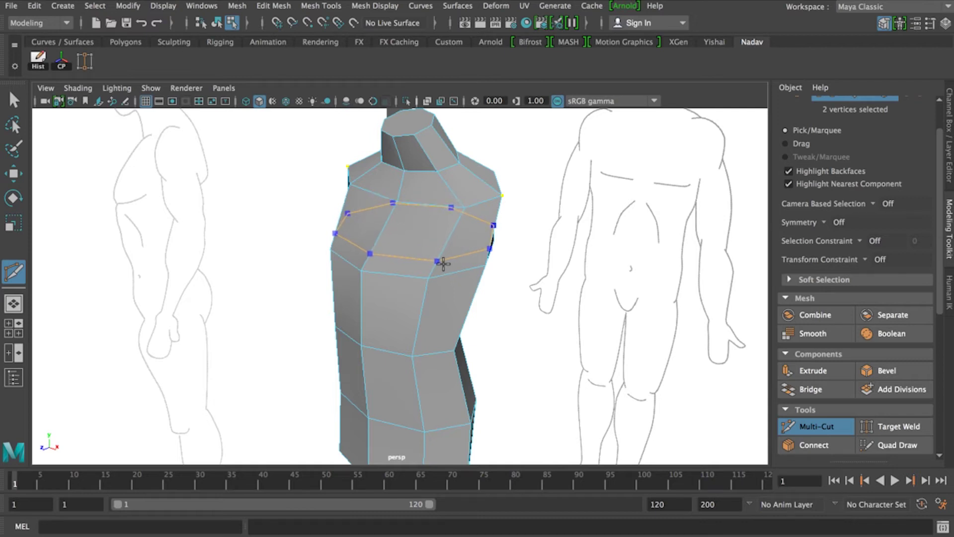
{"action": "left_click", "coordinate": [442, 264], "text": "ctrl"}
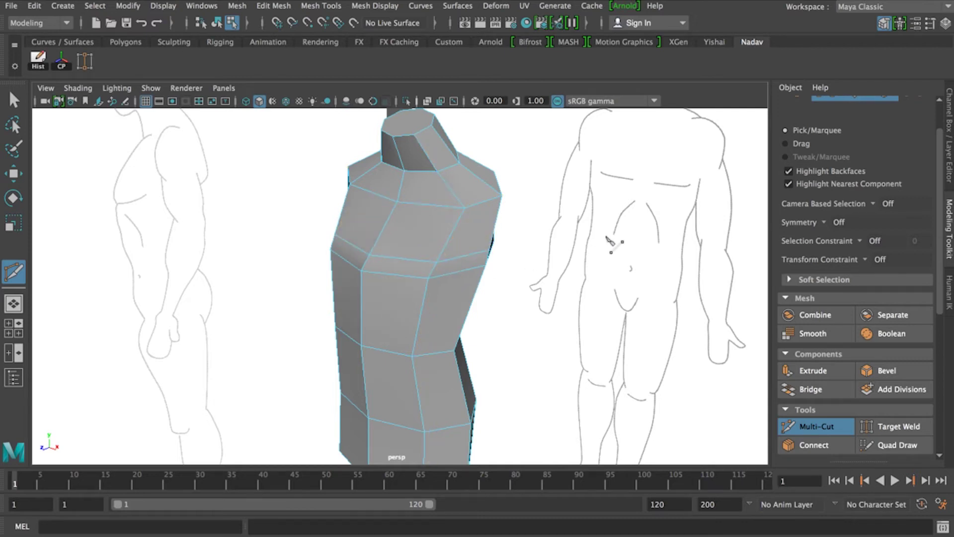
{"action": "key", "text": "q"}
- Select the two outer side faces between the shoulder edge and the new chest loop on one side and flatten them by scaling
{"action": "left_click_drag", "start_coordinate": [484, 285], "coordinate": [458, 287], "text": "alt"}
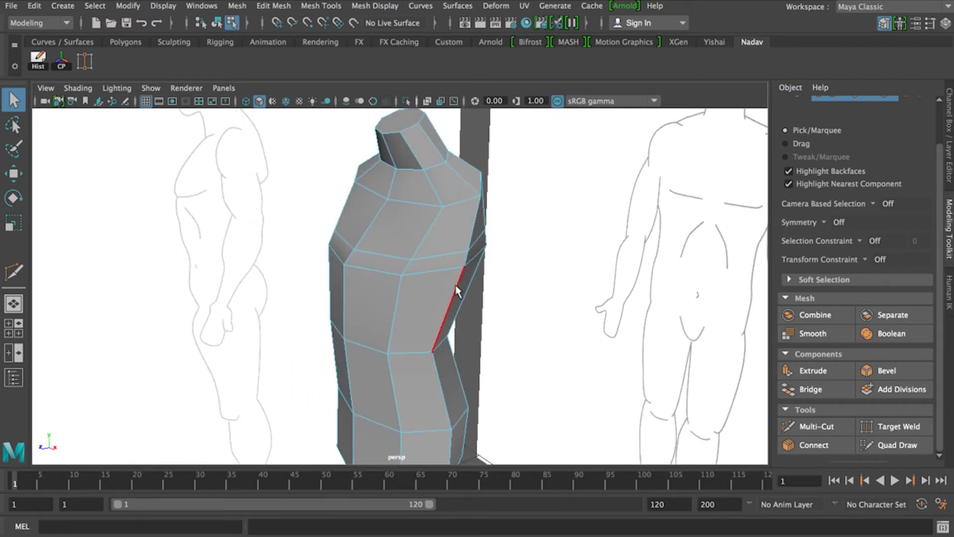
{"action": "left_click_drag", "start_coordinate": [466, 286], "coordinate": [416, 285], "text": "alt"}
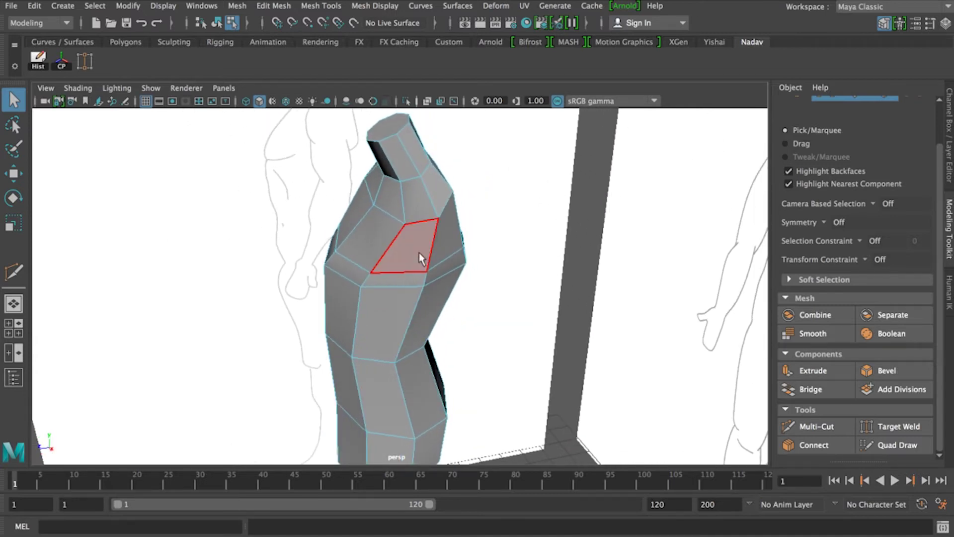
{"action": "left_click", "coordinate": [425, 251]}
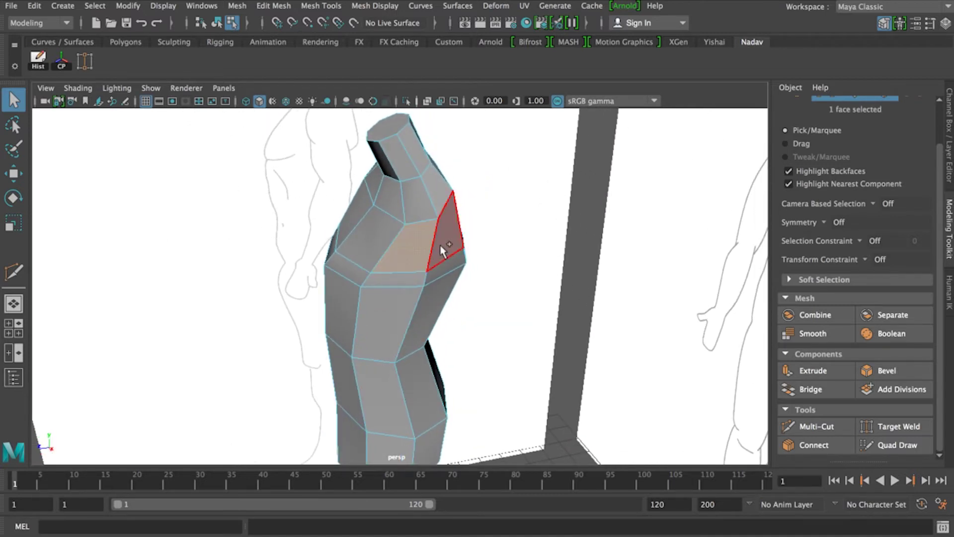
{"action": "left_click", "coordinate": [442, 251], "text": "shift"}
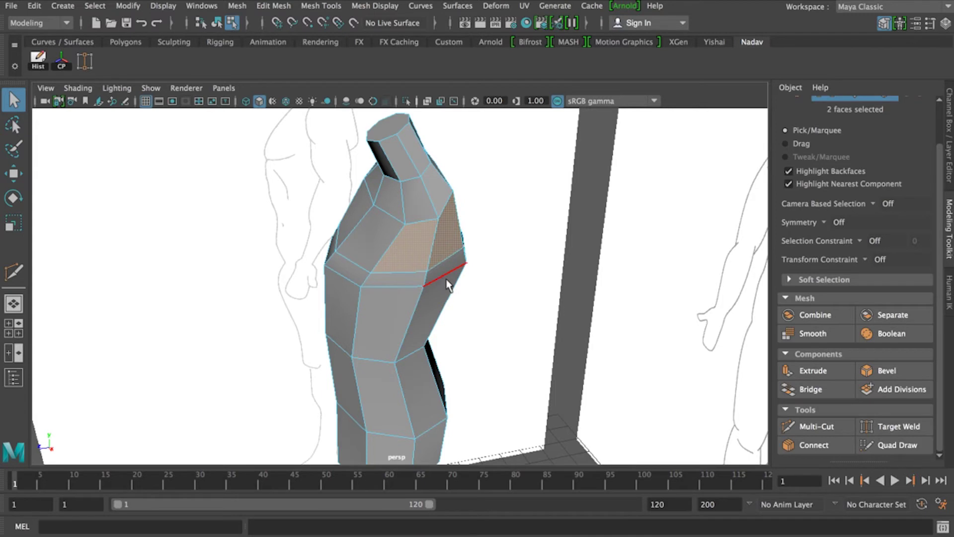
{"action": "left_click_drag", "start_coordinate": [483, 271], "coordinate": [284, 291], "text": "alt"}
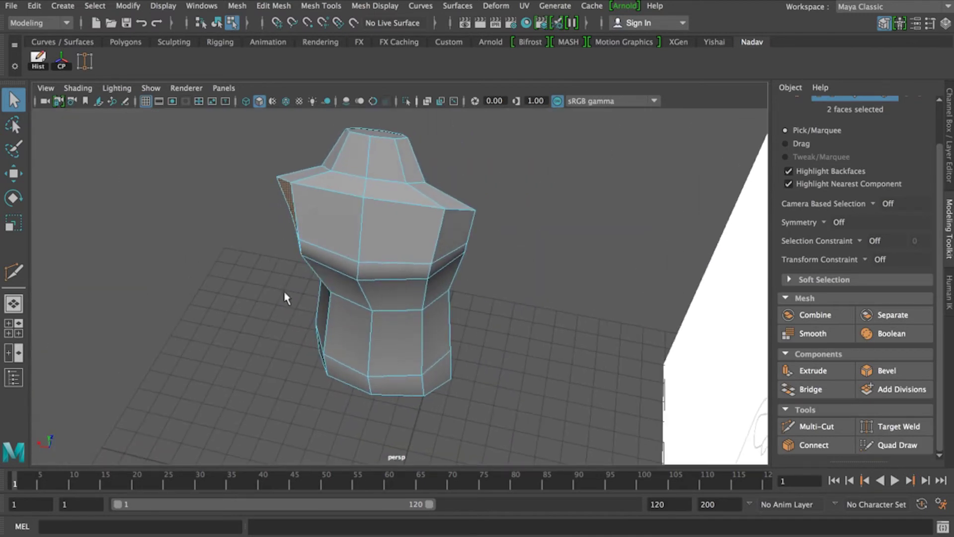
{"action": "left_click_drag", "start_coordinate": [347, 258], "coordinate": [443, 257], "text": "alt"}
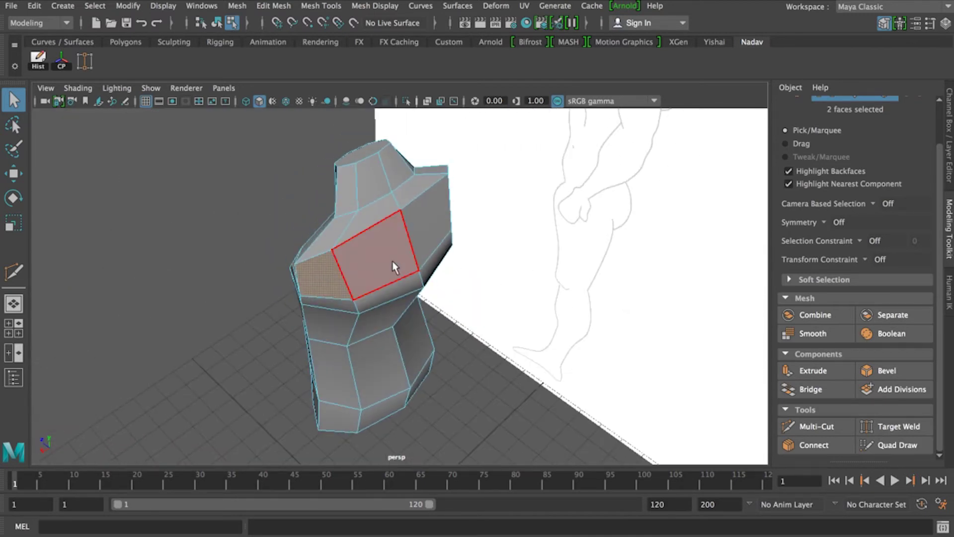
{"action": "key", "text": "r"}
{"action": "left_click_drag", "start_coordinate": [261, 296], "coordinate": [286, 284]}
- Select the two matching side faces on the opposite shoulder and flatten them by scaling
{"action": "left_click_drag", "start_coordinate": [455, 264], "coordinate": [308, 298], "text": "alt"}
{"action": "left_click", "coordinate": [408, 256]}
{"action": "left_click", "coordinate": [446, 260], "text": "shift"}
{"action": "left_click_drag", "start_coordinate": [408, 221], "coordinate": [402, 223]}
{"action": "left_click_drag", "start_coordinate": [530, 220], "coordinate": [391, 207], "text": "alt"}
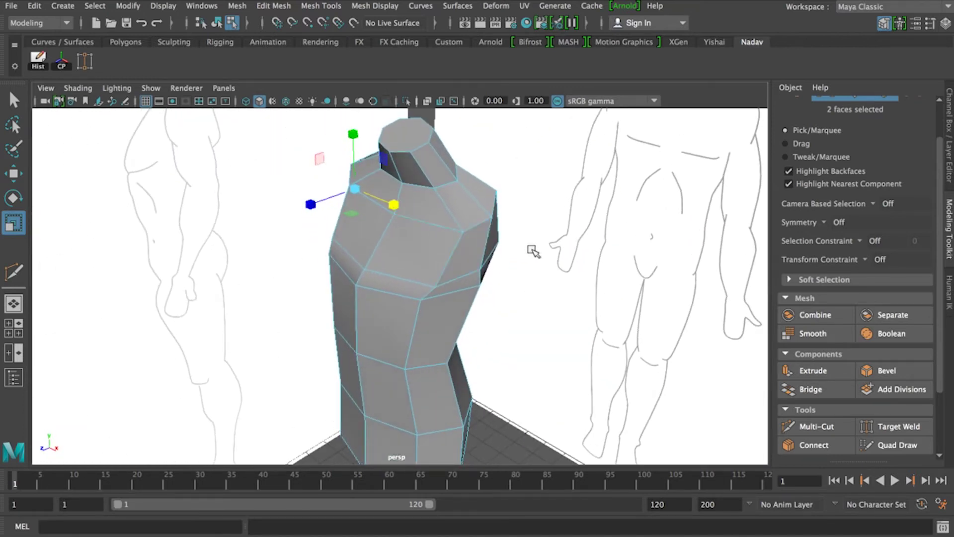
- Extrude the two side faces of the shoulder beside the front reference and move them outward to start the arm
{"action": "scroll", "coordinate": [526, 251], "scroll_direction": "down", "scroll_amount": 4}
{"action": "left_click_drag", "start_coordinate": [526, 251], "coordinate": [407, 226], "text": "alt"}
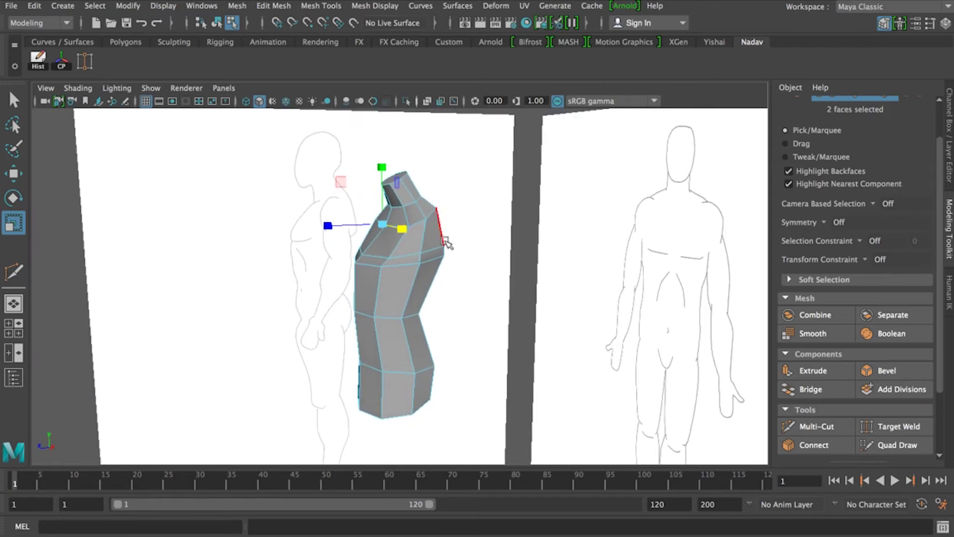
{"action": "left_click", "coordinate": [418, 241]}
{"action": "left_click", "coordinate": [434, 228], "text": "shift"}
{"action": "left_click_drag", "start_coordinate": [437, 260], "coordinate": [447, 287], "text": "alt"}
{"action": "key", "text": "ctrl+e"}
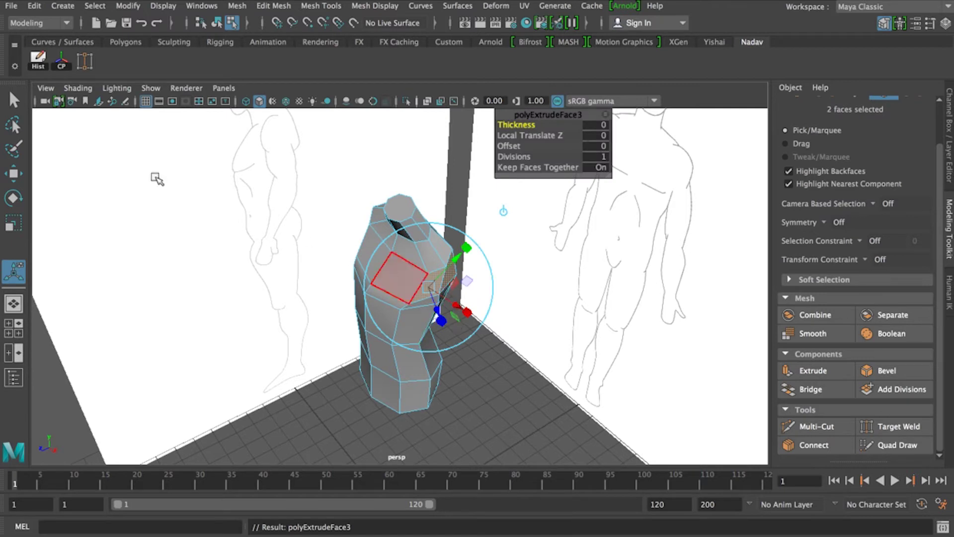
{"action": "left_click", "coordinate": [14, 101]}
{"action": "double_click", "coordinate": [14, 101]}
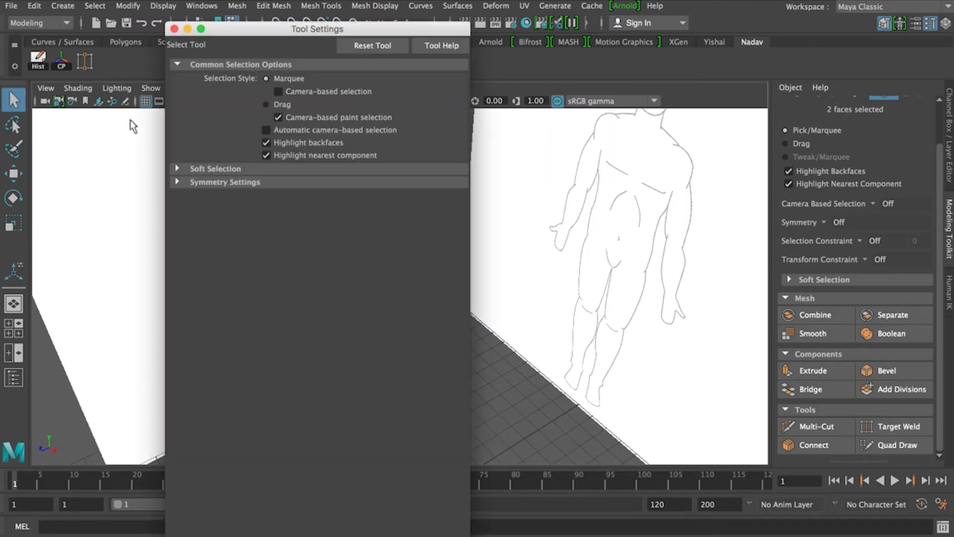
{"action": "left_click", "coordinate": [174, 29]}
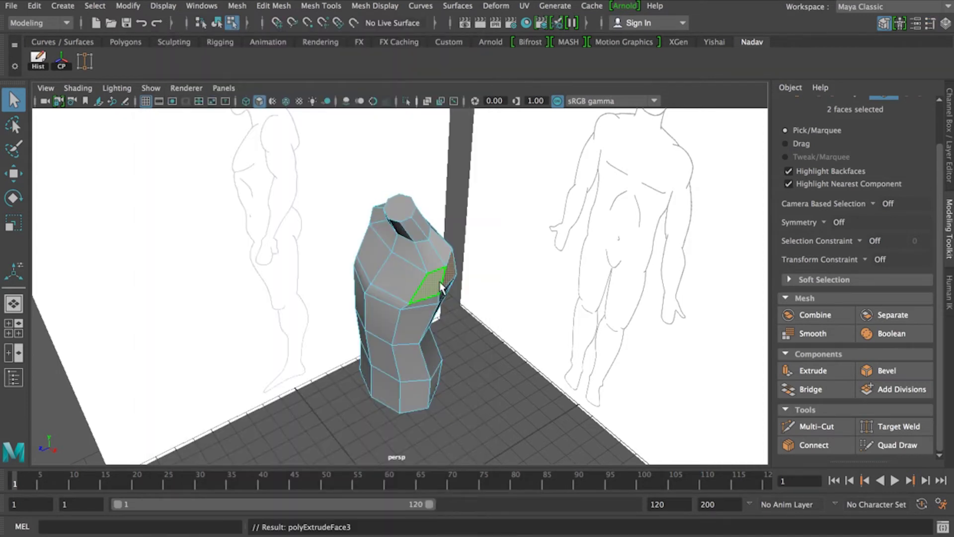
{"action": "key", "text": "w"}
{"action": "left_click_drag", "start_coordinate": [469, 305], "coordinate": [497, 325]}
- Scale the extruded arm faces in depth, width and height to flatten and slightly shrink the arm opening
{"action": "key", "text": "r"}
{"action": "left_click_drag", "start_coordinate": [412, 316], "coordinate": [433, 307]}
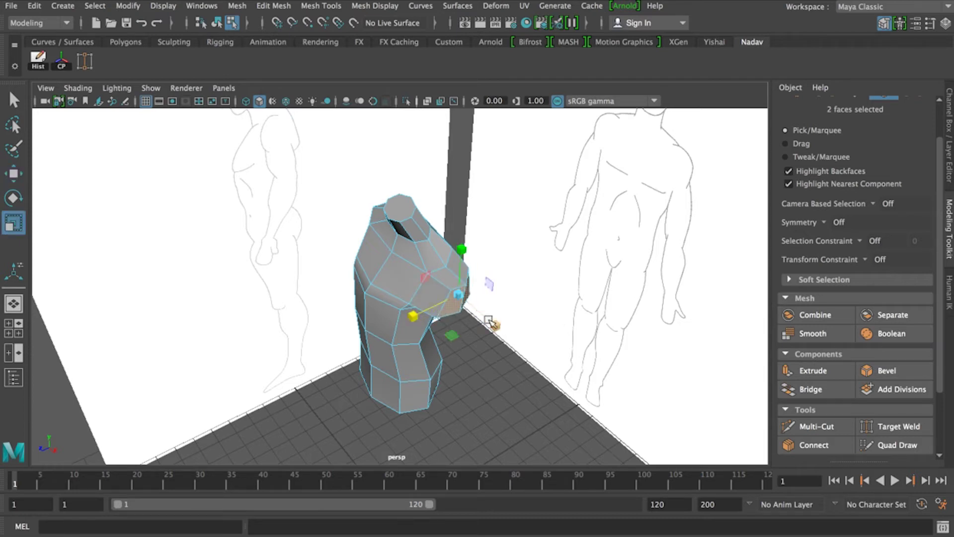
{"action": "left_click_drag", "start_coordinate": [497, 326], "coordinate": [448, 276]}
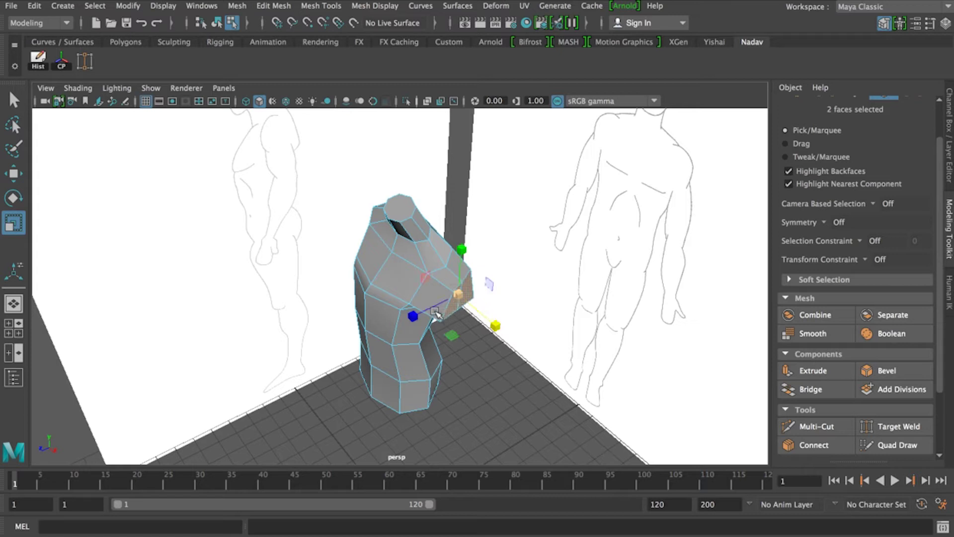
{"action": "key", "text": "e"}
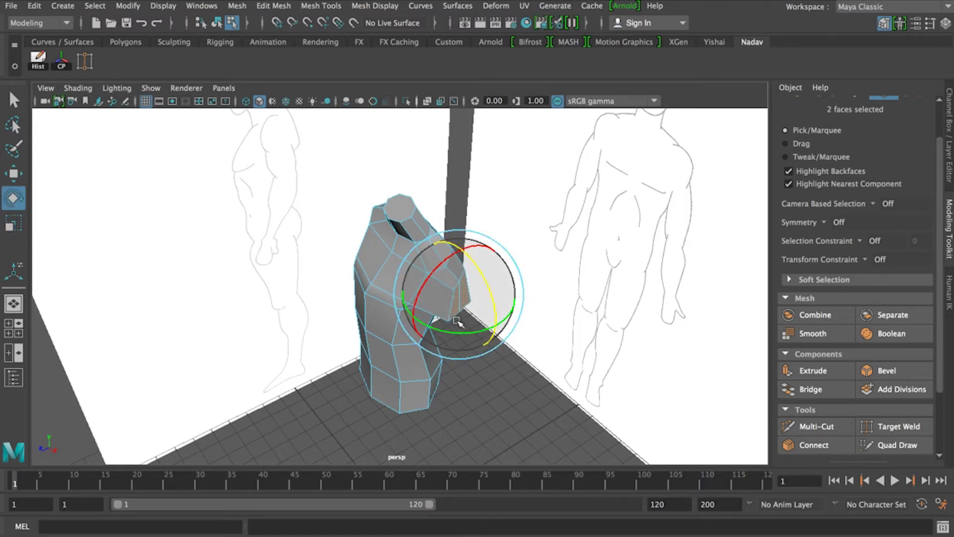
{"action": "left_click_drag", "start_coordinate": [474, 345], "coordinate": [458, 289], "text": "alt"}
{"action": "key", "text": "r"}
{"action": "mouse_move", "coordinate": [441, 164]}
{"action": "left_mouse_down"}
{"action": "mouse_move", "coordinate": [441, 184]}
{"action": "mouse_move", "coordinate": [441, 173]}
{"action": "left_mouse_up"}
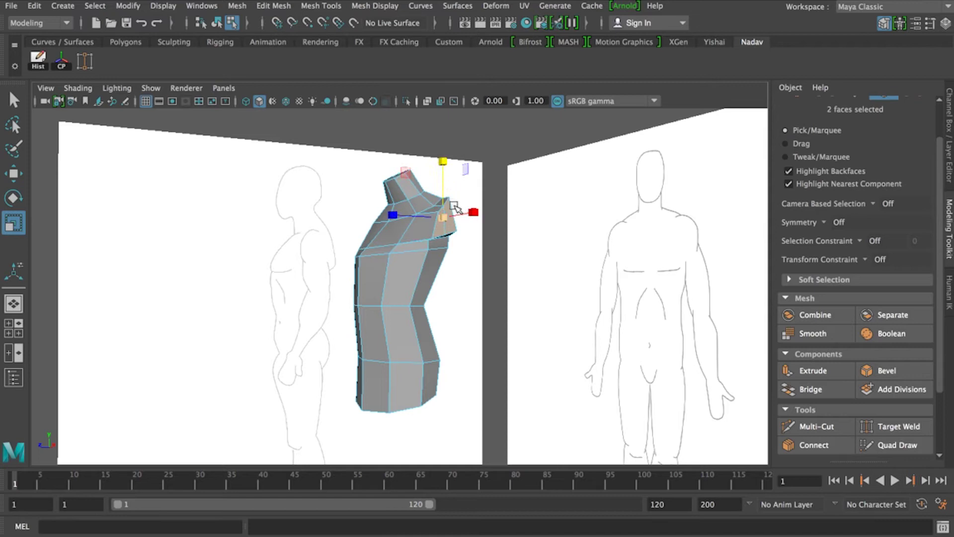
- Select the top vertex at the outer end of the arm stub and lower it slightly
{"action": "right_click_drag", "start_coordinate": [448, 204], "coordinate": [379, 170]}
{"action": "left_click", "coordinate": [449, 197]}
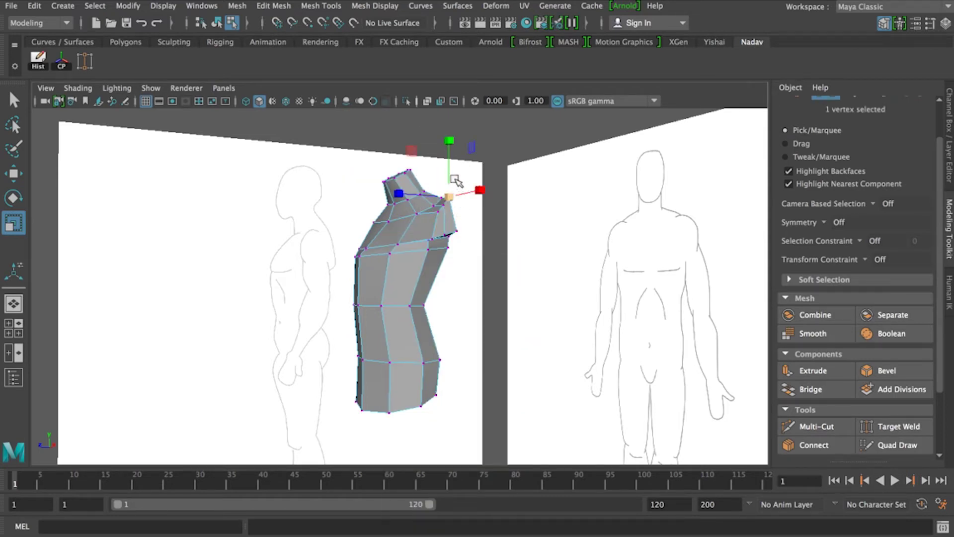
{"action": "key", "text": "w"}
{"action": "left_click_drag", "start_coordinate": [449, 149], "coordinate": [450, 150]}
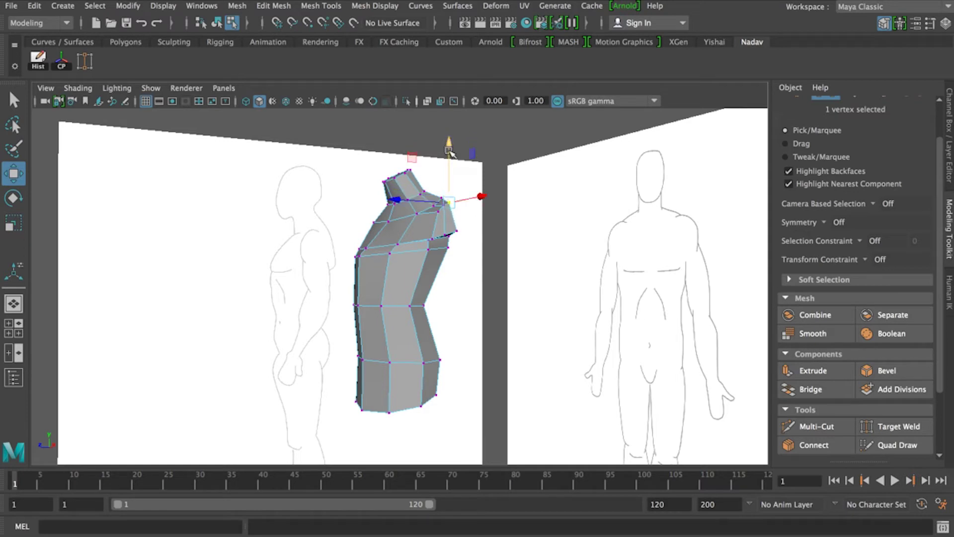
{"action": "key", "text": "q"}
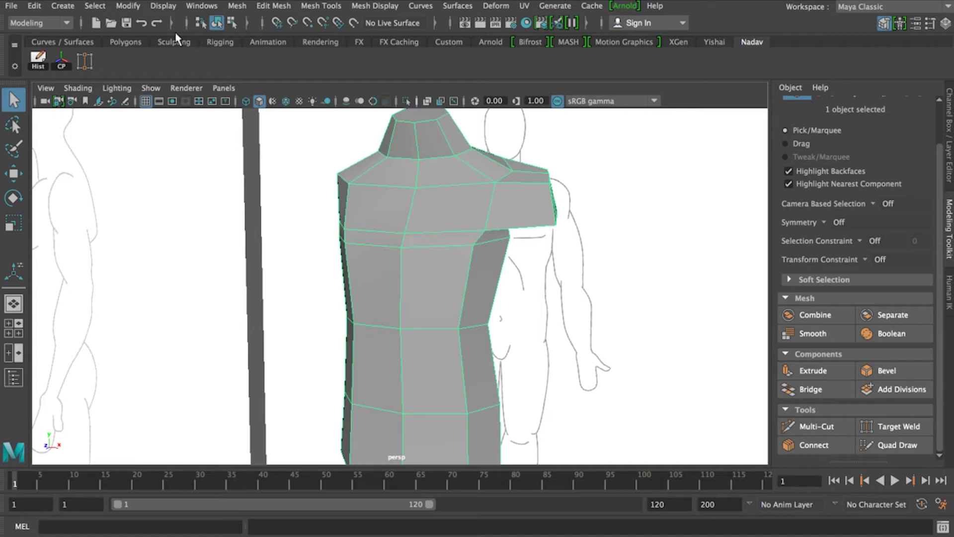
- Create a polygon cylinder with 6 axis subdivisions, 6 height subdivisions and 0 cap subdivisions
{"action": "left_click", "coordinate": [62, 6]}
{"action": "mouse_move", "coordinate": [199, 53]}
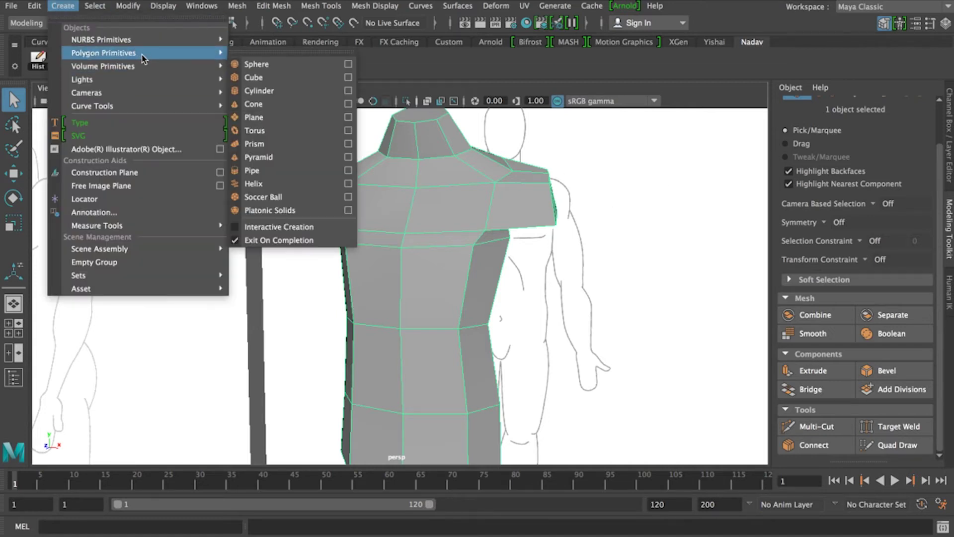
{"action": "left_click", "coordinate": [271, 91]}
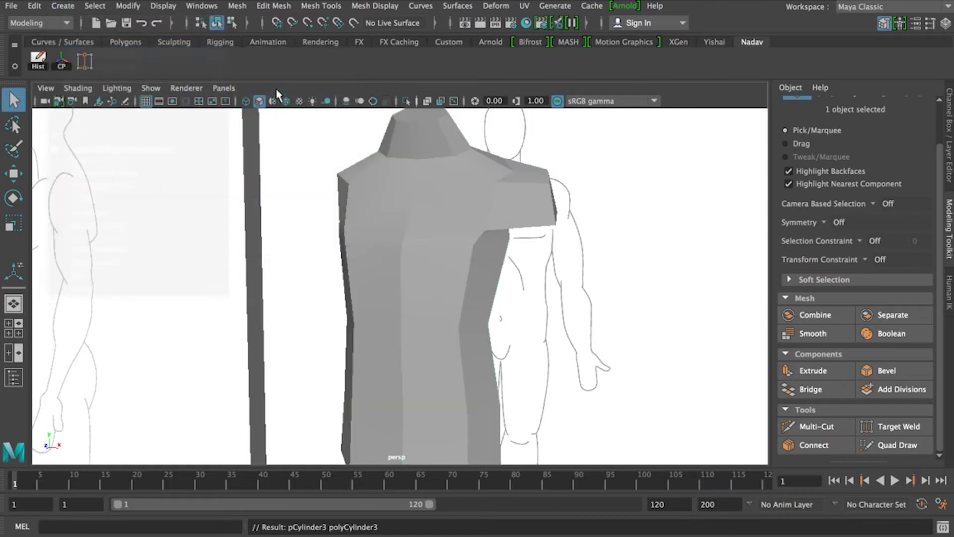
{"action": "left_click", "coordinate": [951, 138]}
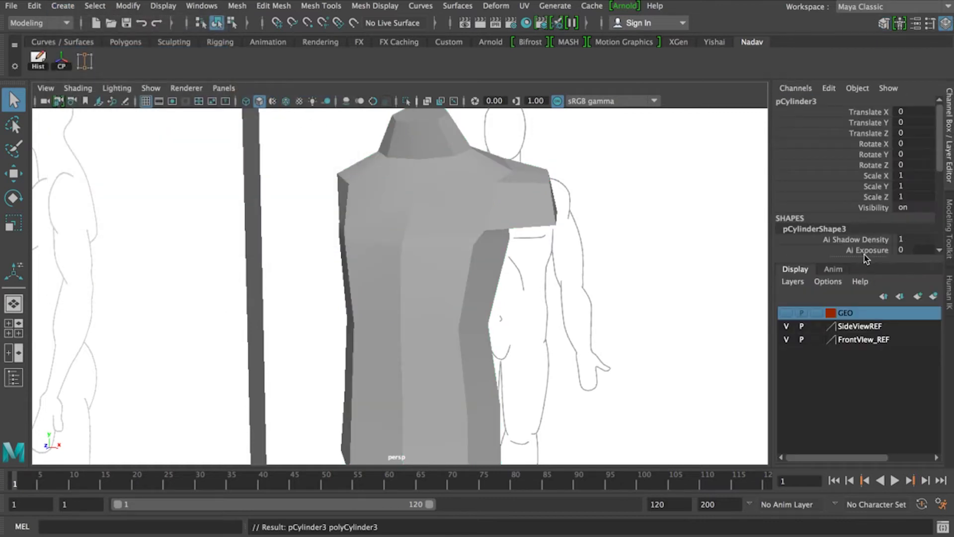
{"action": "scroll", "coordinate": [828, 231], "scroll_direction": "down", "scroll_amount": 5}
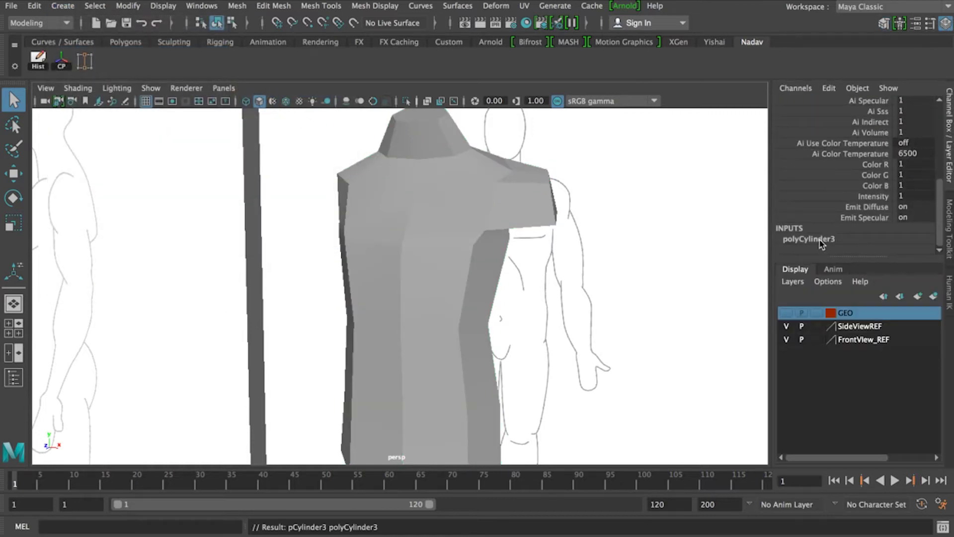
{"action": "left_click", "coordinate": [839, 238]}
{"action": "double_click", "coordinate": [914, 196]}
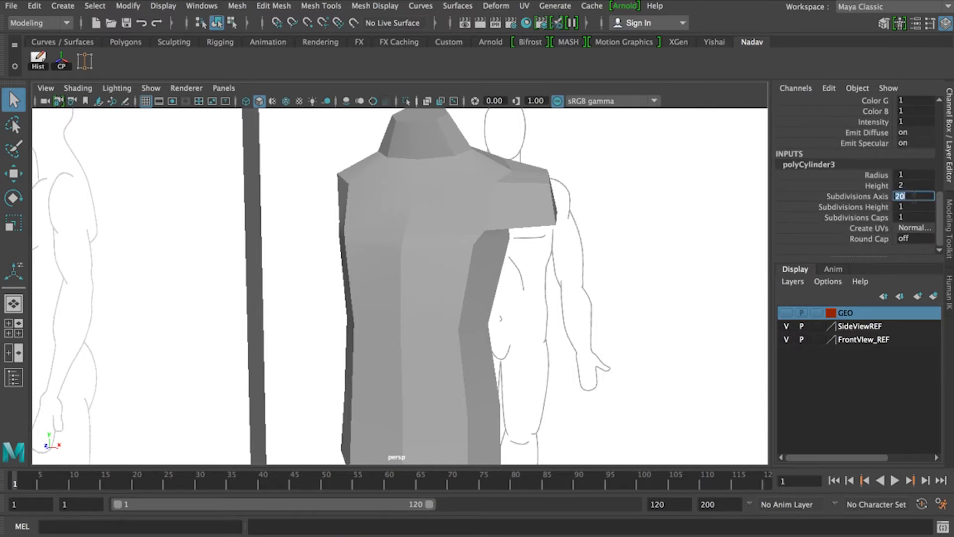
{"action": "left_click", "coordinate": [908, 208]}
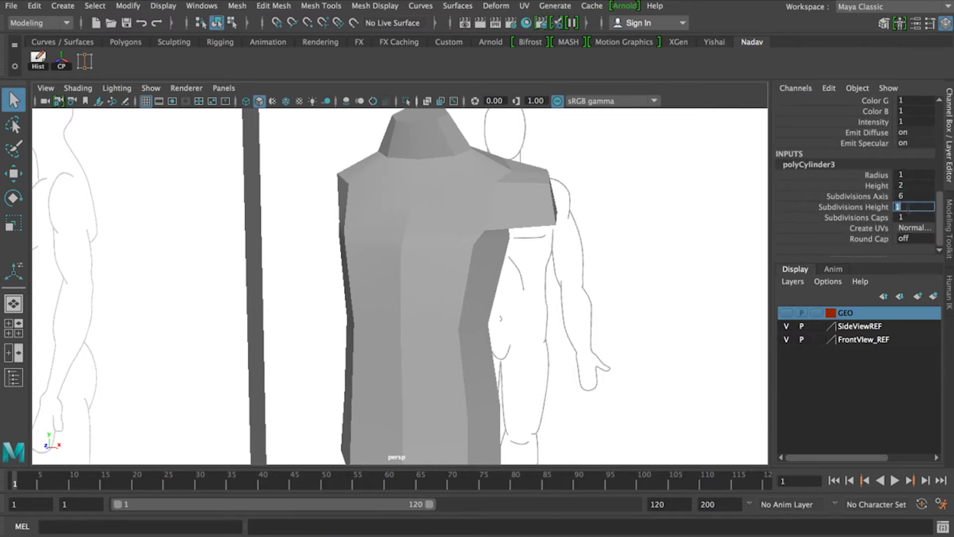
{"action": "left_click", "coordinate": [913, 217]}
{"action": "key", "text": "Return"}
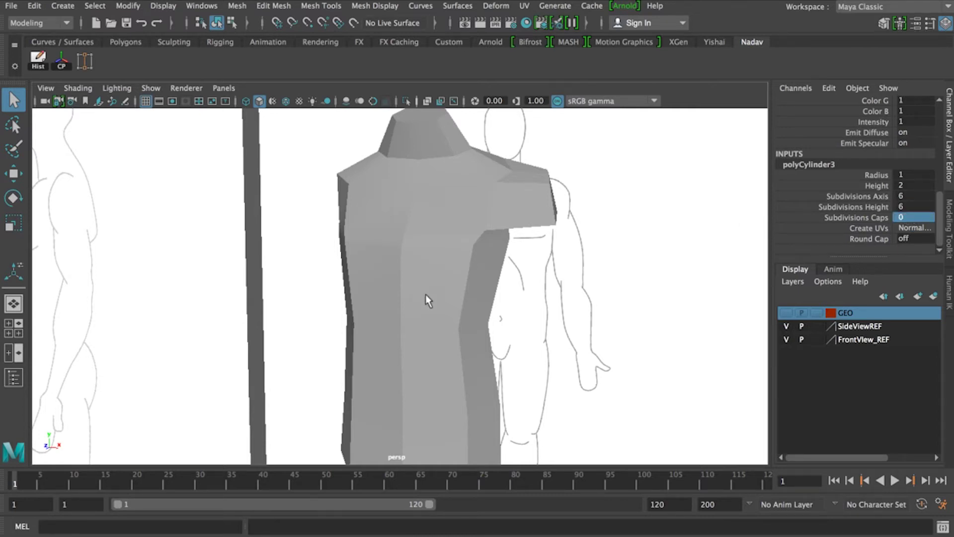
- Raise the new cylinder in the front view to knee height on the reference figure
{"action": "scroll", "coordinate": [422, 297], "scroll_direction": "down", "scroll_amount": 5}
{"action": "key", "text": "space"}
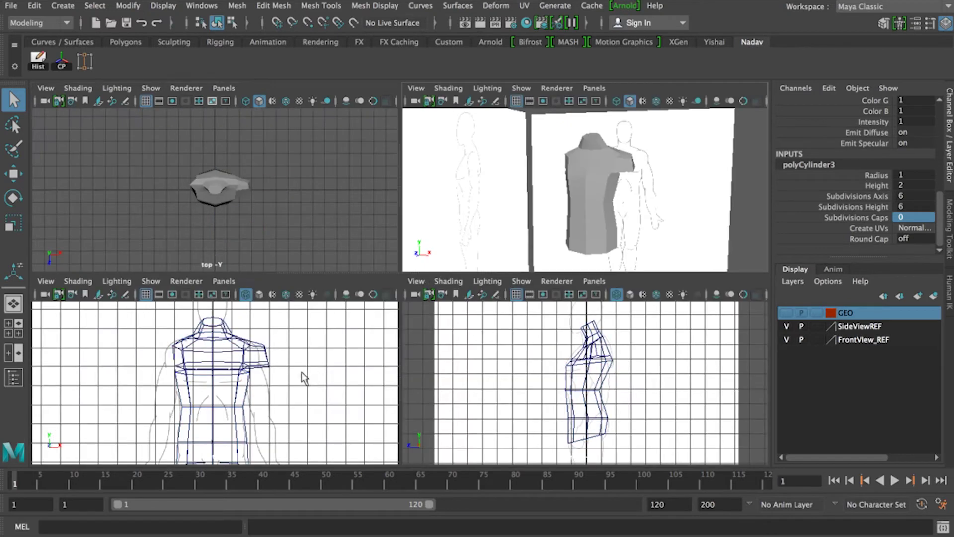
{"action": "key", "text": "space"}
{"action": "key", "text": "f"}
{"action": "scroll", "coordinate": [381, 359], "scroll_direction": "down", "scroll_amount": 10}
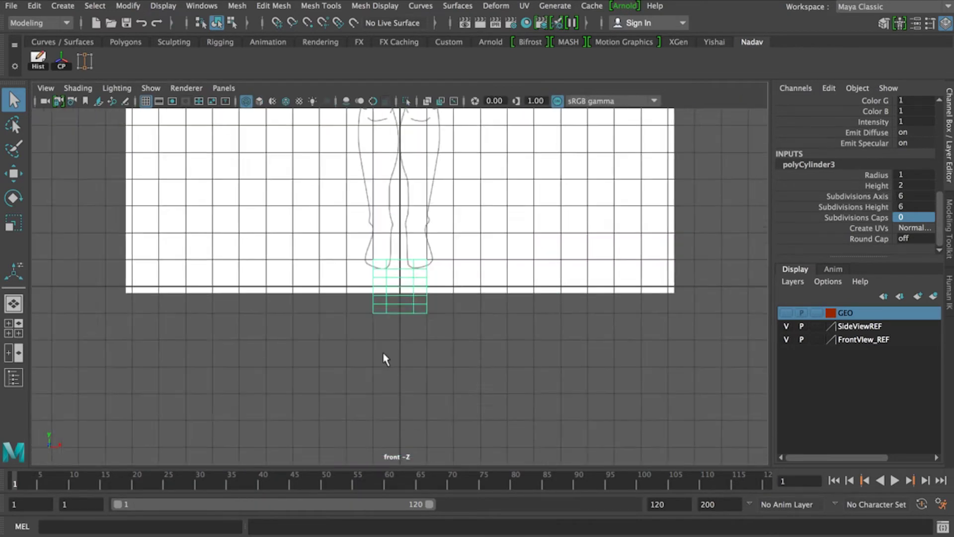
{"action": "scroll", "coordinate": [380, 356], "scroll_direction": "down", "scroll_amount": 2}
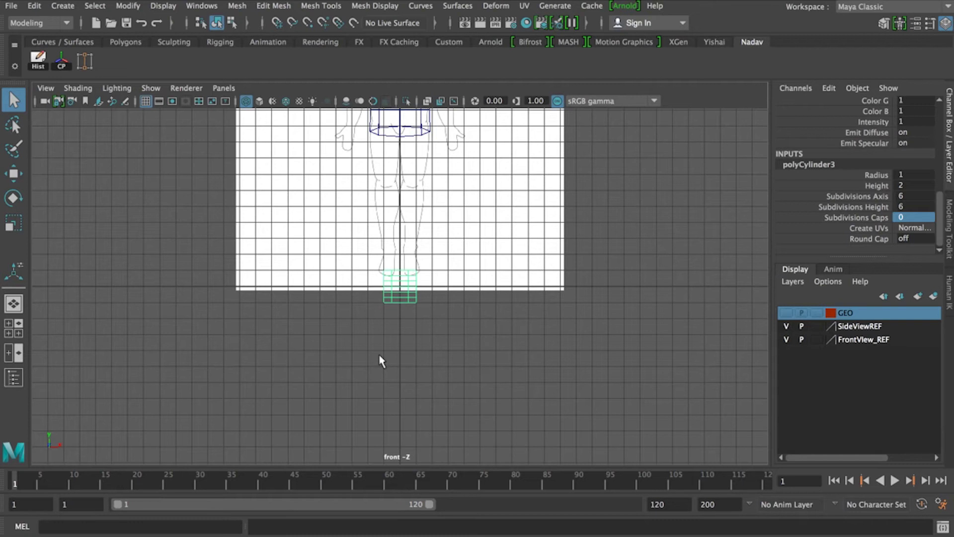
{"action": "key", "text": "w"}
{"action": "left_click_drag", "start_coordinate": [400, 228], "coordinate": [403, 127]}
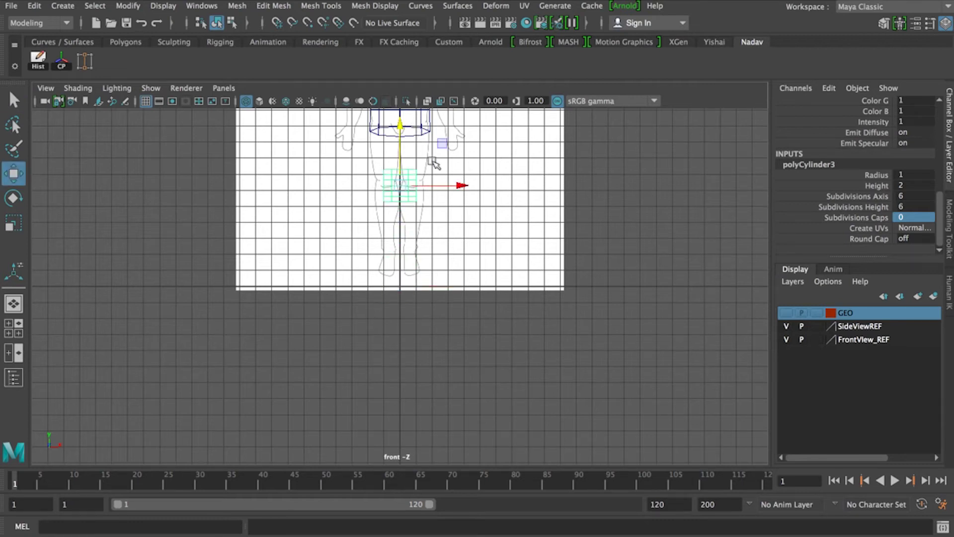
- Scale the cylinder down uniformly to about 0.54 and stretch its height into a long limb shape
{"action": "scroll", "coordinate": [451, 192], "scroll_direction": "down", "scroll_amount": 2}
{"action": "middle_click_drag", "start_coordinate": [443, 221], "coordinate": [398, 384], "text": "alt"}
{"action": "key", "text": "r"}
{"action": "left_click_drag", "start_coordinate": [359, 364], "coordinate": [350, 363]}
{"action": "key", "text": "f"}
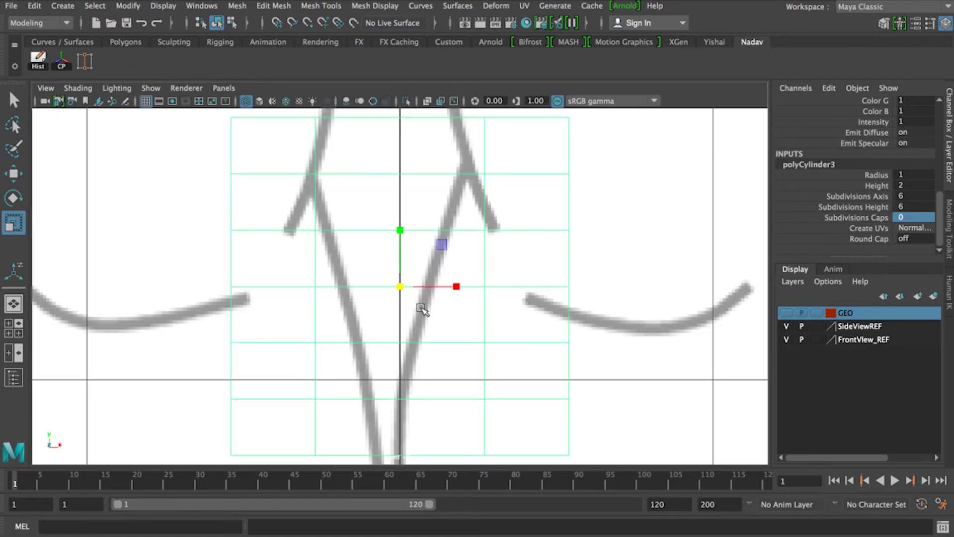
{"action": "scroll", "coordinate": [421, 309], "scroll_direction": "down", "scroll_amount": 12}
{"action": "left_click_drag", "start_coordinate": [402, 231], "coordinate": [406, 101]}
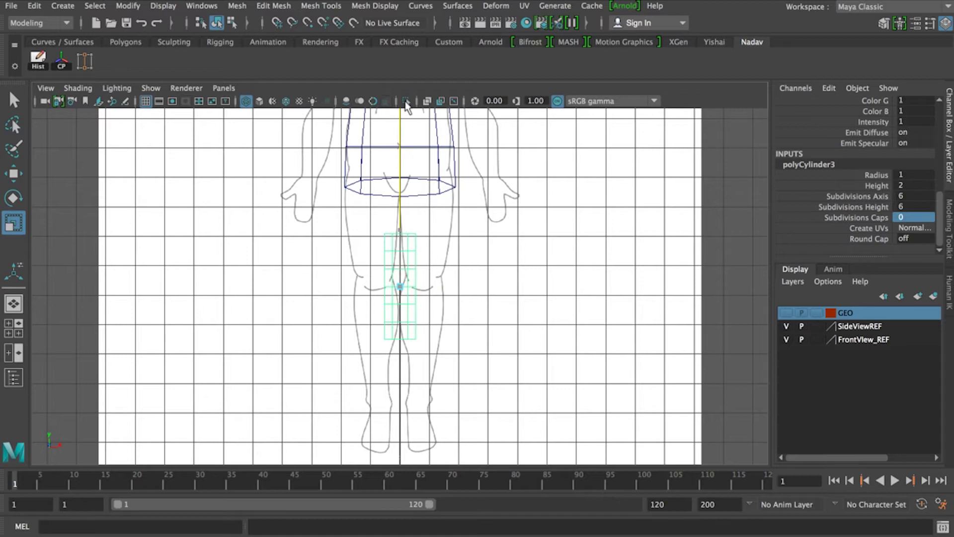
{"action": "left_click_drag", "start_coordinate": [400, 230], "coordinate": [401, 154]}
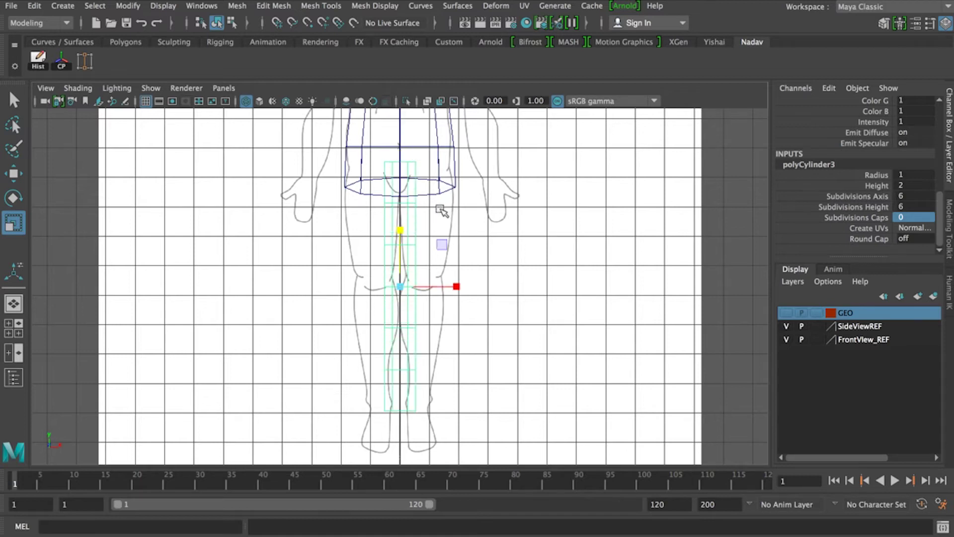
- Move the cylinder over the reference arm at about 2.61 in X and shorten its height scale to about 2.58
{"action": "key", "text": "w"}
{"action": "scroll", "coordinate": [438, 229], "scroll_direction": "down", "scroll_amount": 5}
{"action": "left_click_drag", "start_coordinate": [404, 230], "coordinate": [404, 156]}
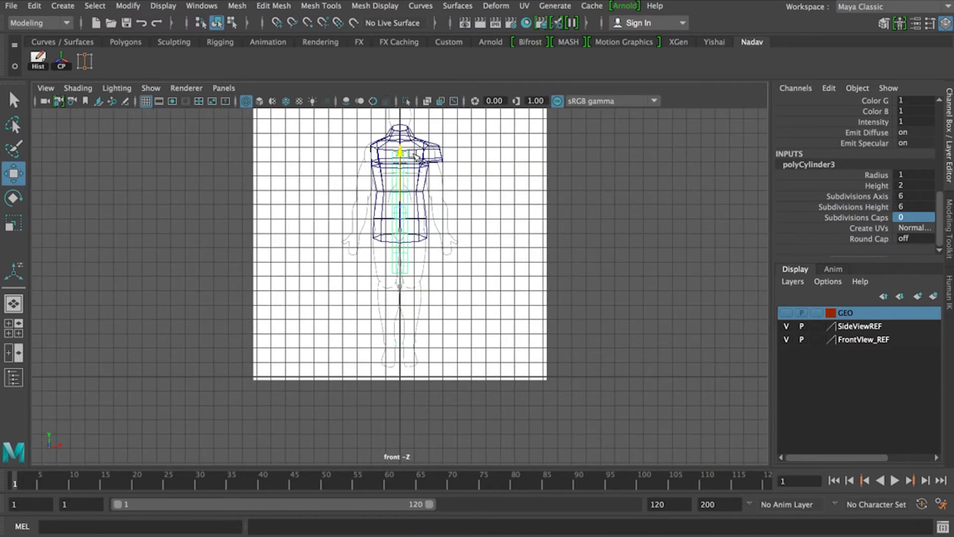
{"action": "left_click_drag", "start_coordinate": [456, 213], "coordinate": [493, 215]}
{"action": "left_click_drag", "start_coordinate": [437, 154], "coordinate": [438, 144]}
{"action": "scroll", "coordinate": [456, 194], "scroll_direction": "up", "scroll_amount": 5}
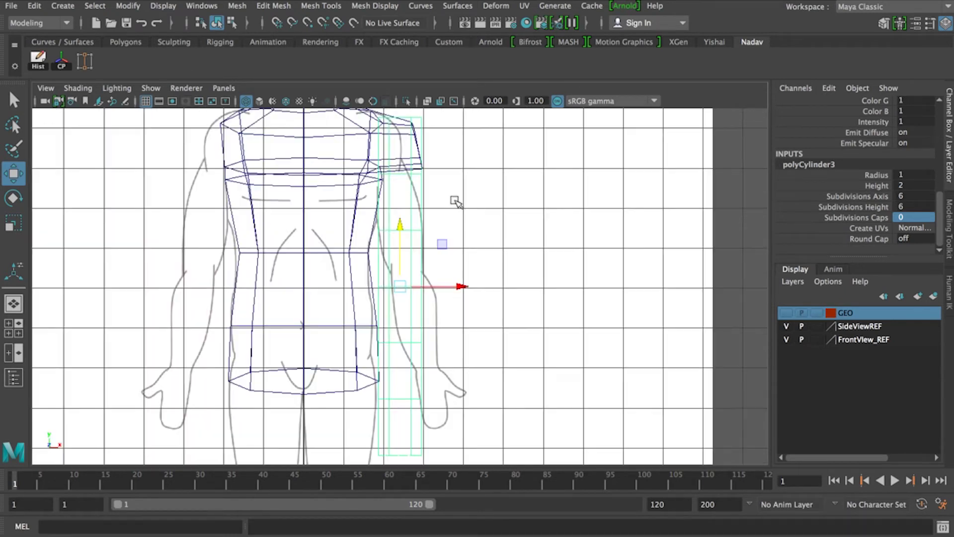
{"action": "left_click_drag", "start_coordinate": [407, 229], "coordinate": [407, 216]}
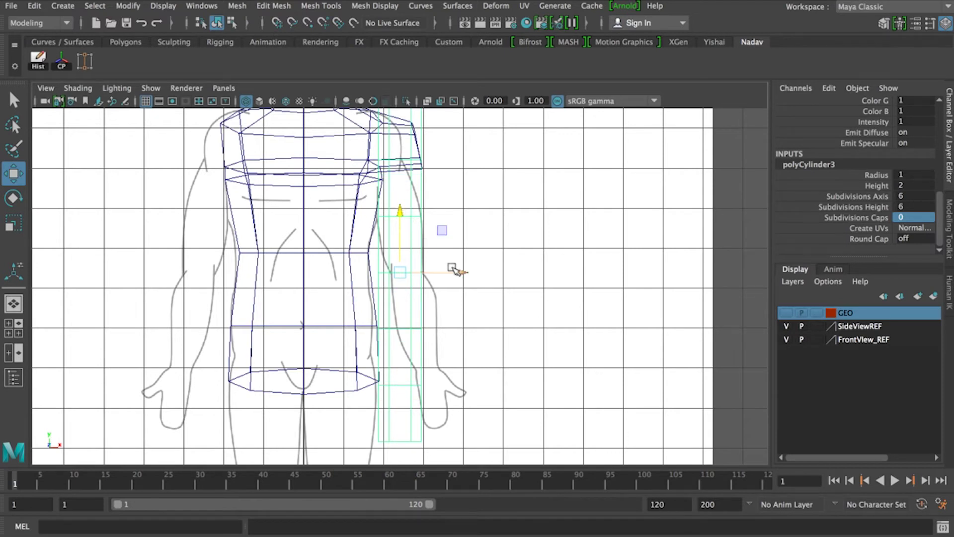
{"action": "left_click_drag", "start_coordinate": [461, 272], "coordinate": [467, 273]}
{"action": "key", "text": "r"}
{"action": "left_click_drag", "start_coordinate": [408, 218], "coordinate": [414, 239]}
- Move the arm cylinder back and up in the side view to line up with the reference upper arm
{"action": "key", "text": "space"}
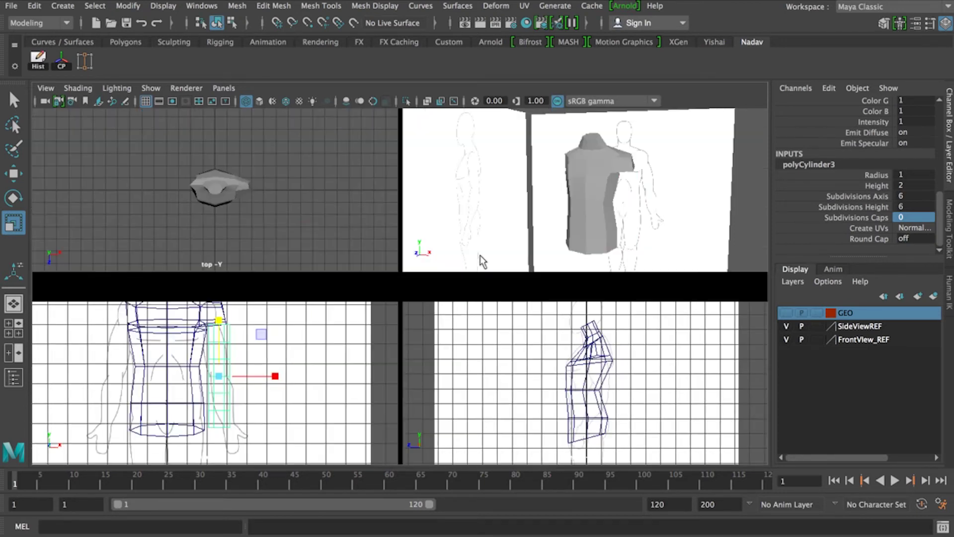
{"action": "key", "text": "space"}
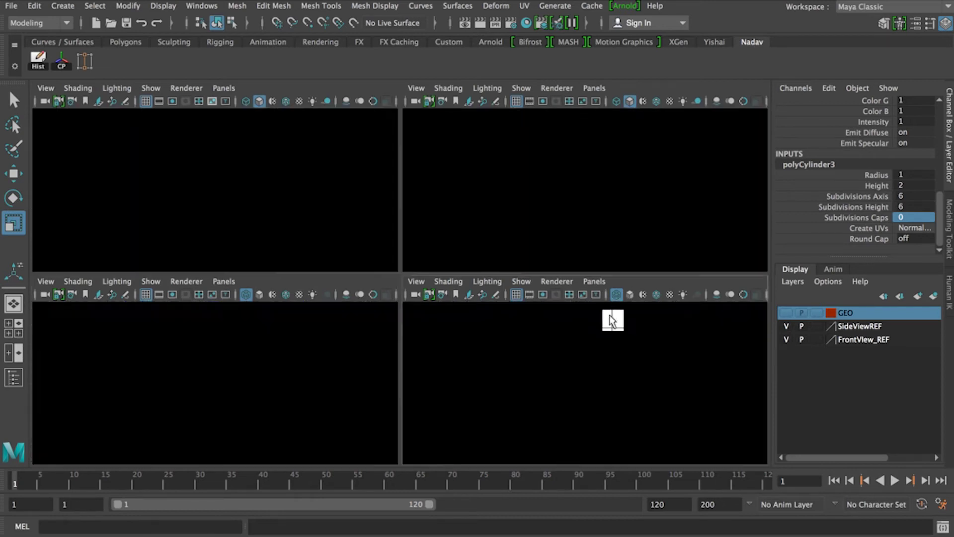
{"action": "left_click_drag", "start_coordinate": [365, 317], "coordinate": [394, 317]}
{"action": "key", "text": "ctrl+z"}
{"action": "key", "text": "w"}
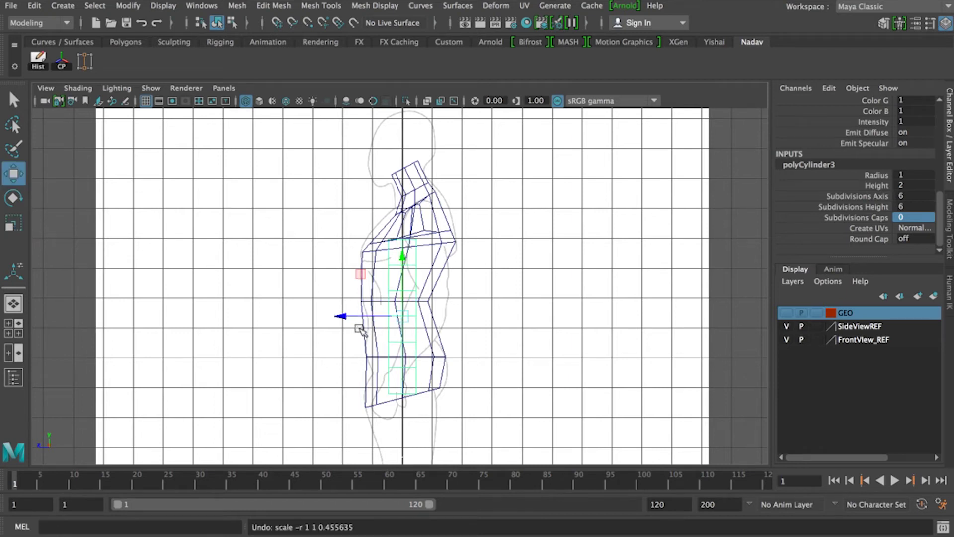
{"action": "left_click_drag", "start_coordinate": [347, 316], "coordinate": [373, 318]}
{"action": "left_click_drag", "start_coordinate": [431, 255], "coordinate": [430, 229]}
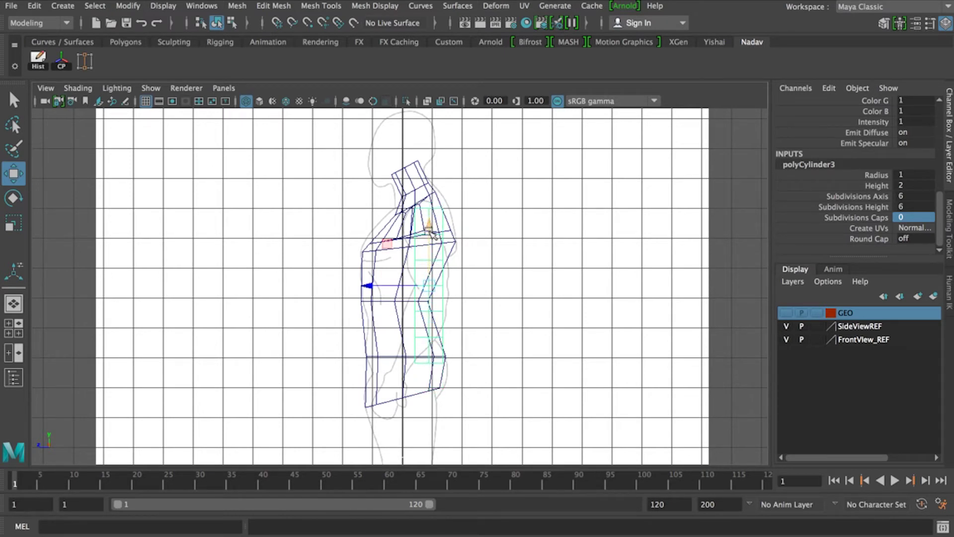
{"action": "left_click_drag", "start_coordinate": [475, 288], "coordinate": [500, 277], "text": "alt"}
- Select the cylinder's lower vertex rings and snap their pivot up to the elbow level at its middle ring
{"action": "key", "text": "d"}
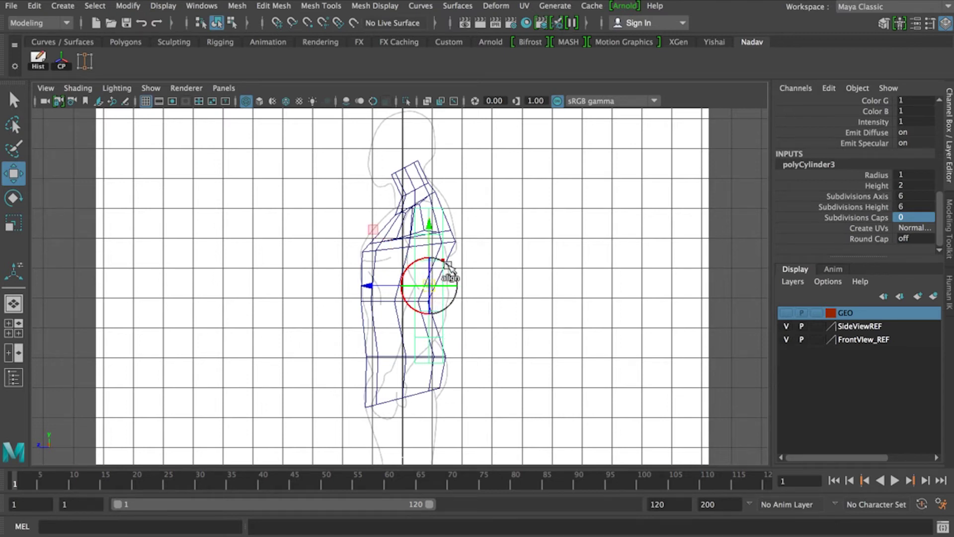
{"action": "right_click_drag", "start_coordinate": [444, 252], "coordinate": [383, 176]}
{"action": "key", "text": "d"}
{"action": "left_click_drag", "start_coordinate": [397, 304], "coordinate": [512, 391]}
{"action": "key", "text": "d"}
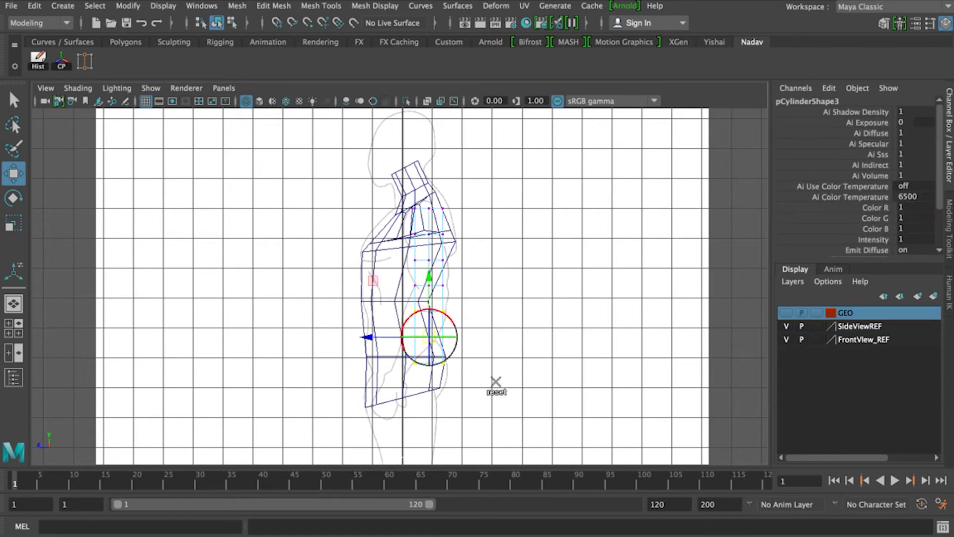
{"action": "key", "text": "v"}
{"action": "left_click_drag", "start_coordinate": [430, 336], "coordinate": [437, 230]}
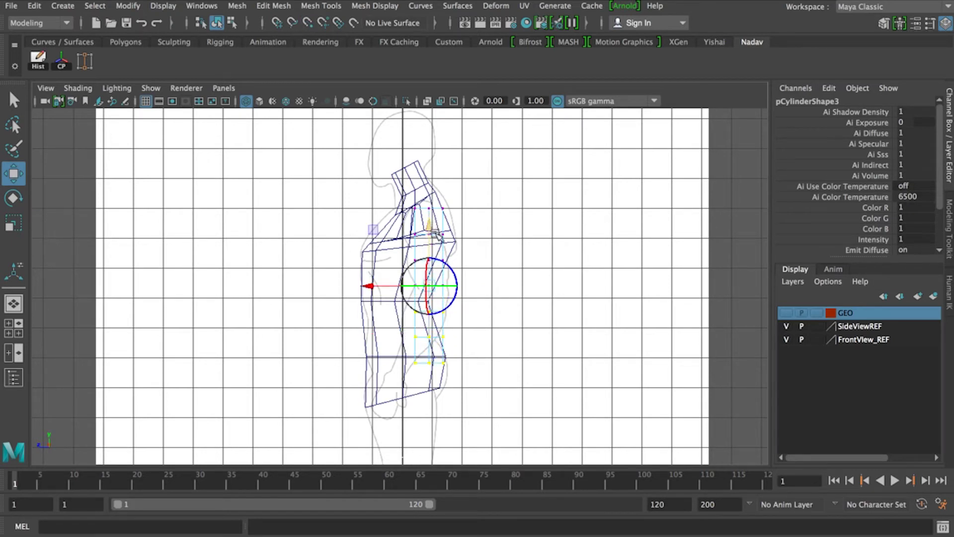
{"action": "key", "text": "d"}
- Rotate the lower arm vertices forward around the elbow to follow the side reference, and deselect them
{"action": "key", "text": "e"}
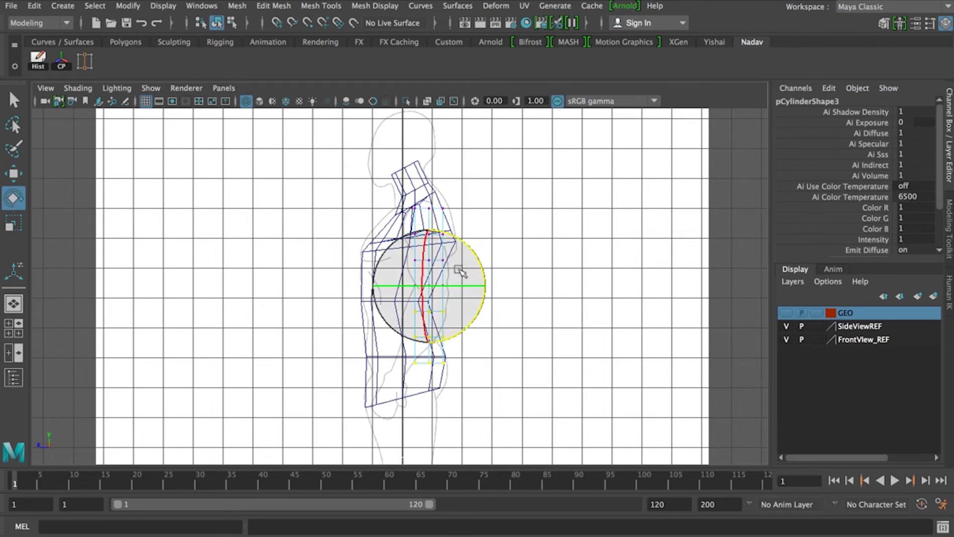
{"action": "left_click_drag", "start_coordinate": [472, 251], "coordinate": [468, 327]}
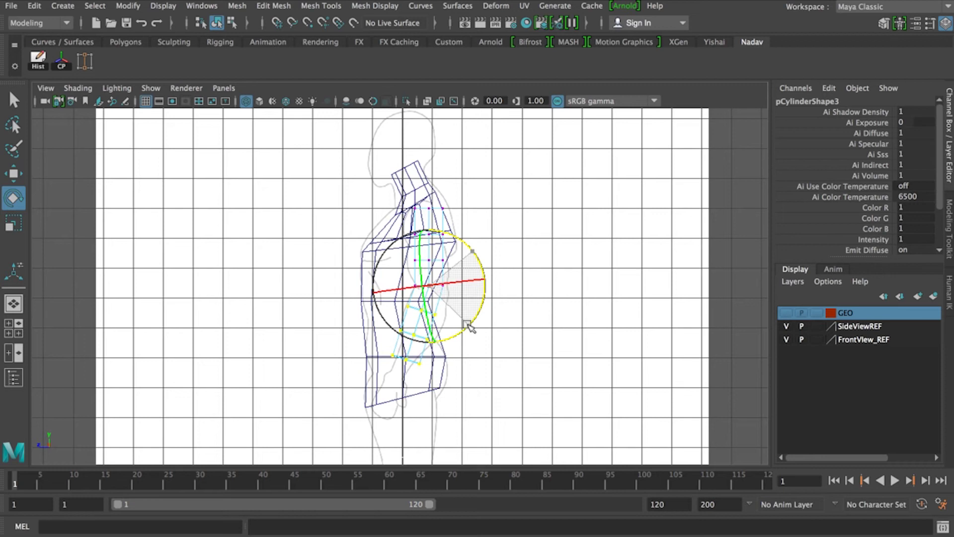
{"action": "key", "text": "w"}
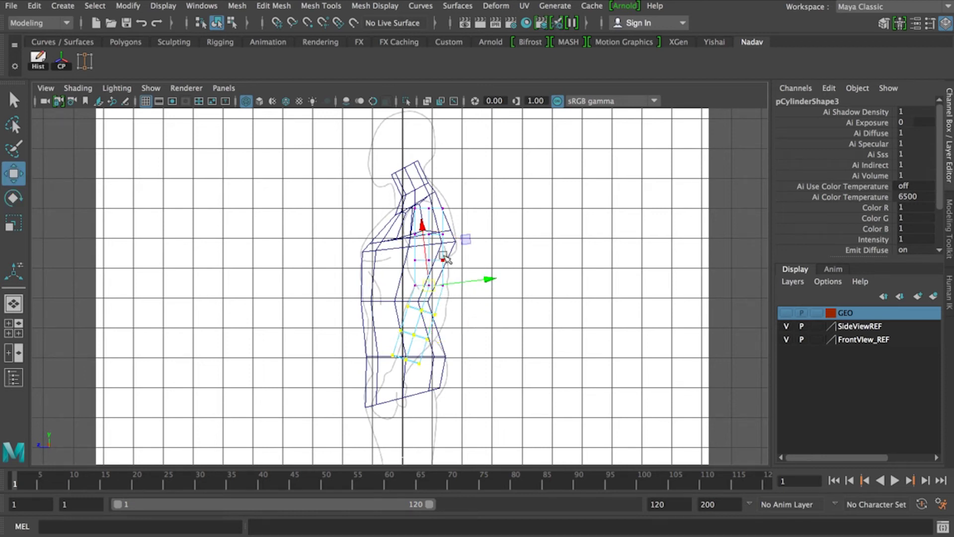
{"action": "left_click", "coordinate": [525, 202]}
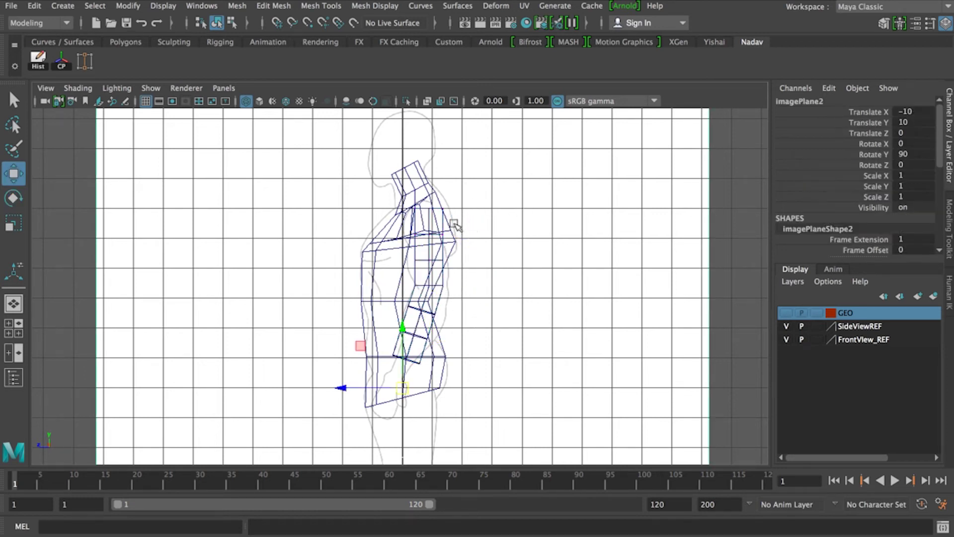
- Select the whole arm cylinder and lower it slightly to about 13.06 in Y and -0.93 in Z
{"action": "left_click", "coordinate": [416, 257]}
{"action": "mouse_move", "coordinate": [430, 229]}
{"action": "left_mouse_down"}
{"action": "mouse_move", "coordinate": [431, 248]}
{"action": "mouse_move", "coordinate": [431, 240]}
{"action": "left_mouse_up"}
{"action": "left_click_drag", "start_coordinate": [393, 296], "coordinate": [394, 296]}
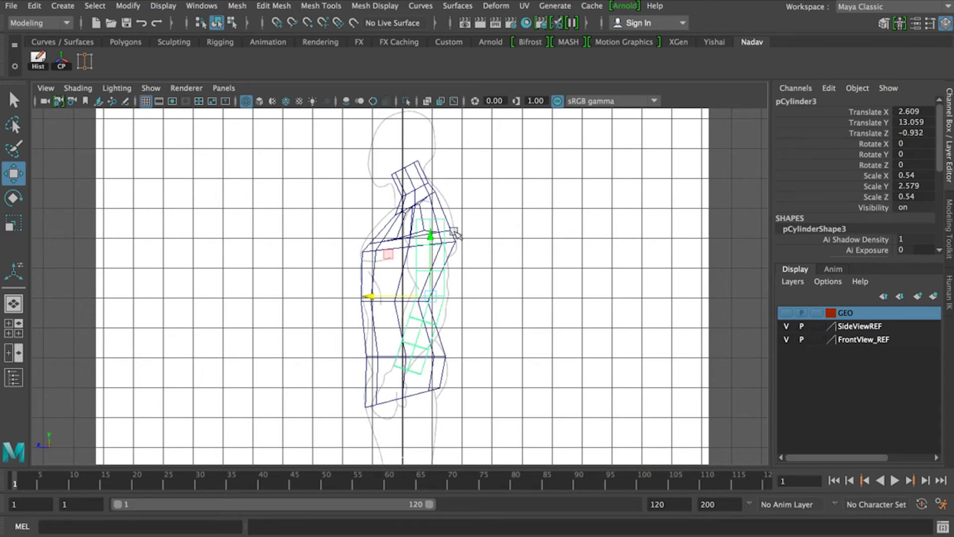
- Lower the arm's top vertex ring below the shoulder and shift the upper-arm and forearm rings to match the front reference
{"action": "key", "text": "space"}
{"action": "key", "text": "space"}
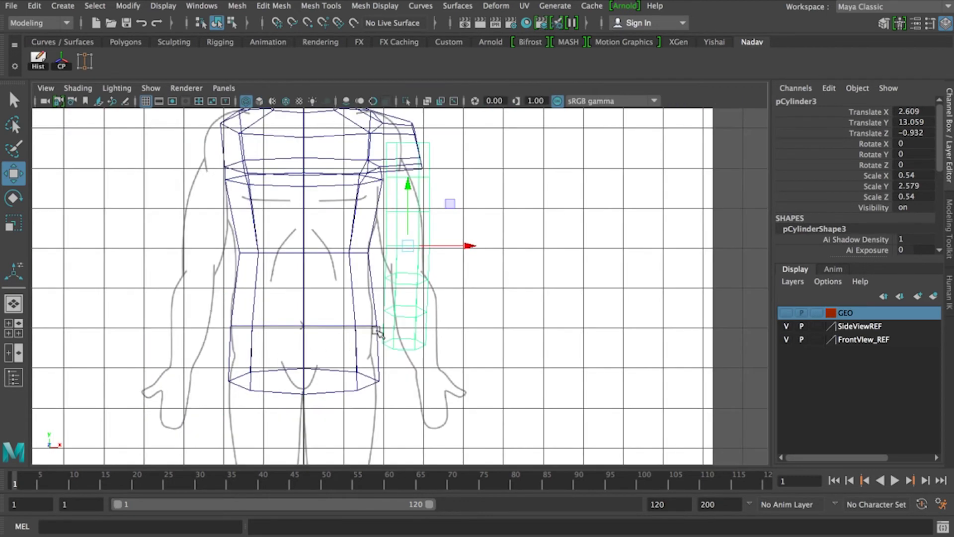
{"action": "right_click_drag", "start_coordinate": [431, 148], "coordinate": [372, 140]}
{"action": "left_click_drag", "start_coordinate": [447, 159], "coordinate": [448, 160]}
{"action": "left_click_drag", "start_coordinate": [408, 127], "coordinate": [412, 165]}
{"action": "left_click_drag", "start_coordinate": [465, 185], "coordinate": [459, 185]}
{"action": "left_click_drag", "start_coordinate": [362, 207], "coordinate": [458, 213]}
{"action": "left_click_drag", "start_coordinate": [451, 252], "coordinate": [458, 246]}
{"action": "left_click_drag", "start_coordinate": [377, 307], "coordinate": [465, 315]}
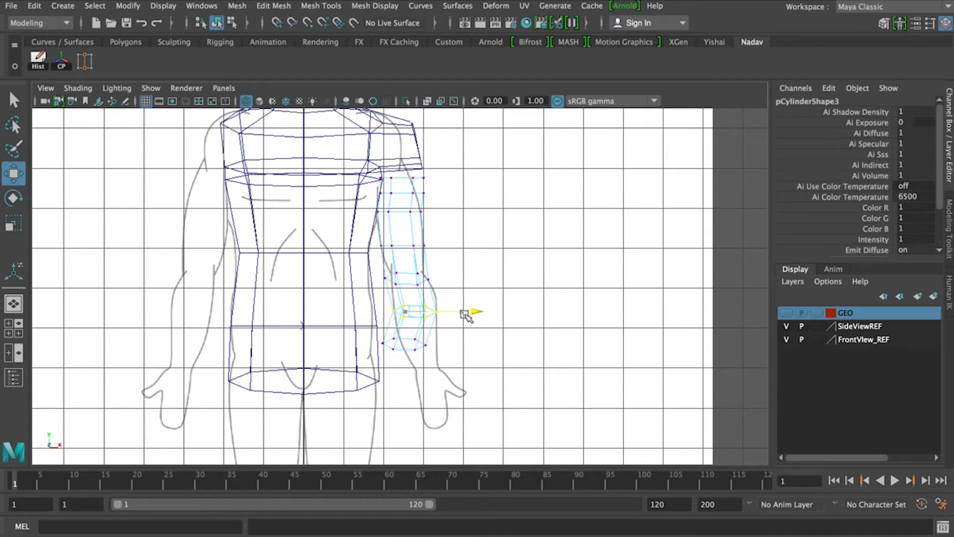
- Move the bottom vertex ring to the reference wrist, then narrow both the wrist and elbow rings
{"action": "left_click_drag", "start_coordinate": [376, 333], "coordinate": [483, 346]}
{"action": "left_click_drag", "start_coordinate": [420, 288], "coordinate": [421, 301]}
{"action": "key", "text": "r"}
{"action": "left_click_drag", "start_coordinate": [474, 359], "coordinate": [456, 359]}
{"action": "left_click_drag", "start_coordinate": [371, 266], "coordinate": [443, 279]}
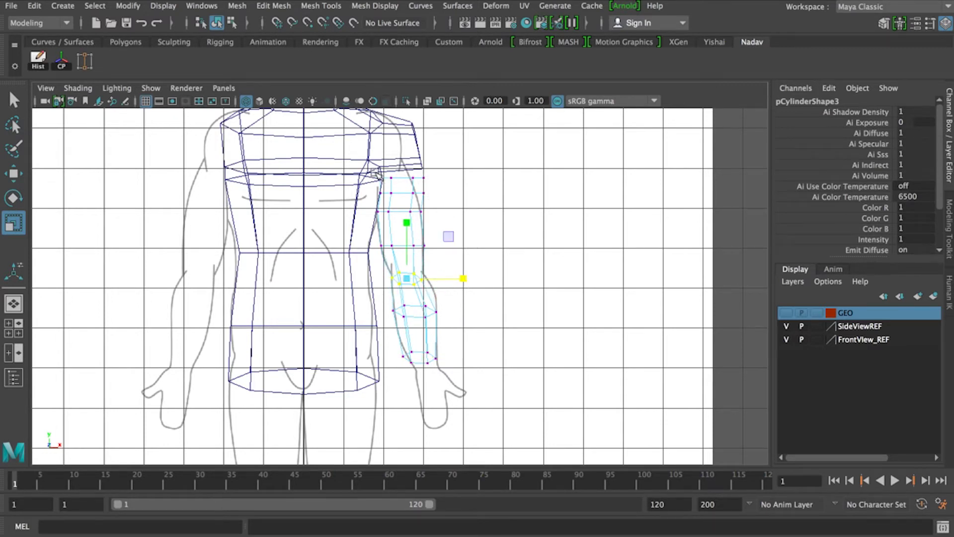
- Narrow the arm's top vertex ring in width and shift it inward toward the torso
{"action": "left_click_drag", "start_coordinate": [438, 188], "coordinate": [437, 188]}
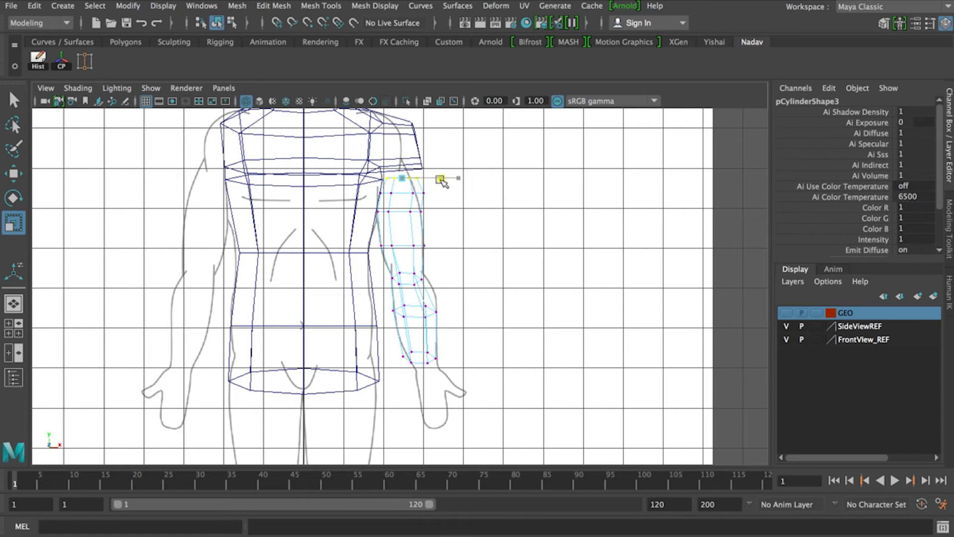
{"action": "key", "text": "w"}
{"action": "left_click_drag", "start_coordinate": [441, 178], "coordinate": [450, 179]}
{"action": "left_click_drag", "start_coordinate": [373, 189], "coordinate": [428, 183]}
{"action": "key", "text": "r"}
{"action": "key", "text": "w"}
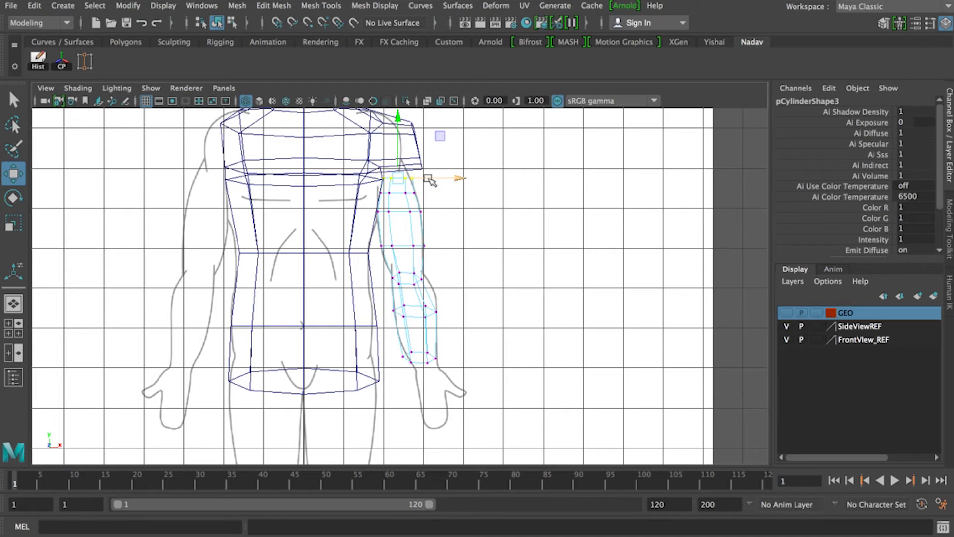
{"action": "key", "text": "r"}
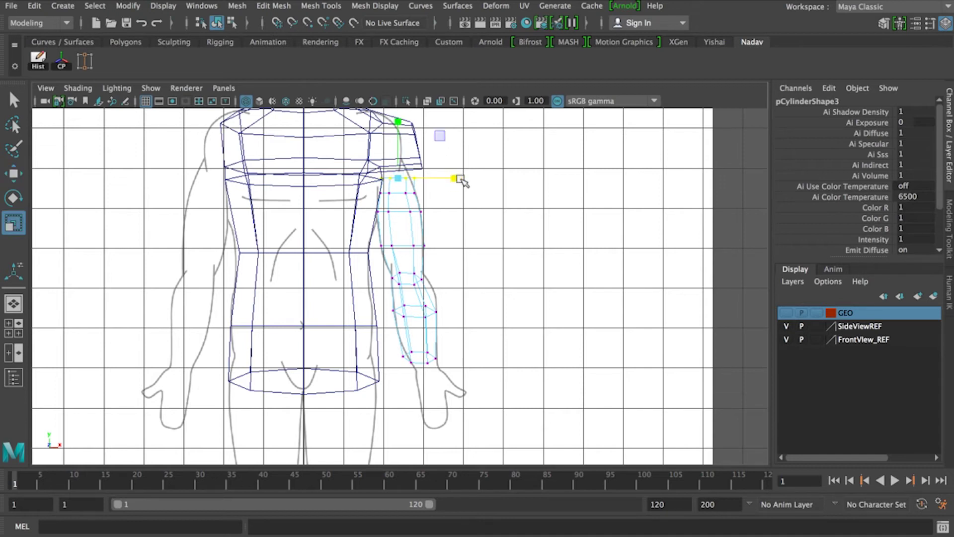
{"action": "key", "text": "w"}
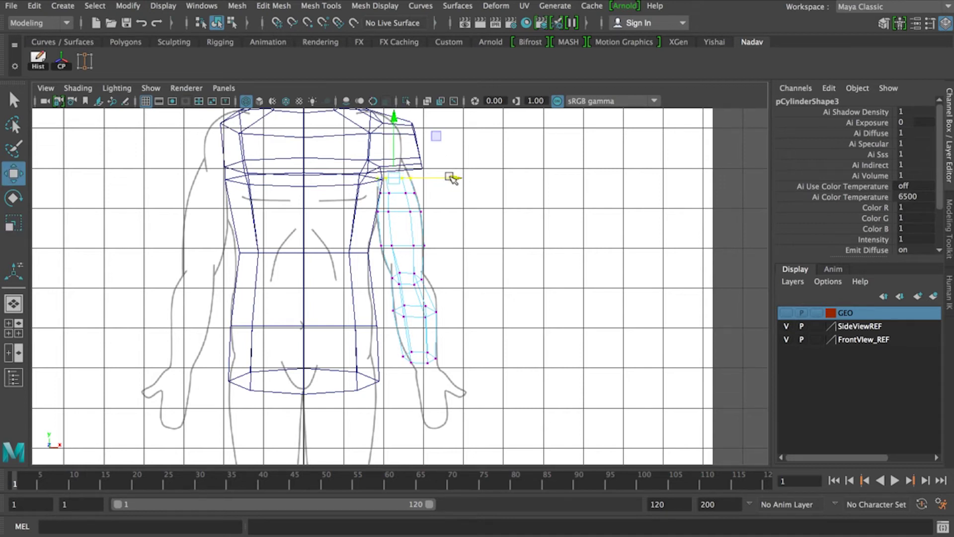
- Tilt the arm's top vertex ring in the side view, then raise it, move it forward and widen it in depth
{"action": "key", "text": "space"}
{"action": "key", "text": "space"}
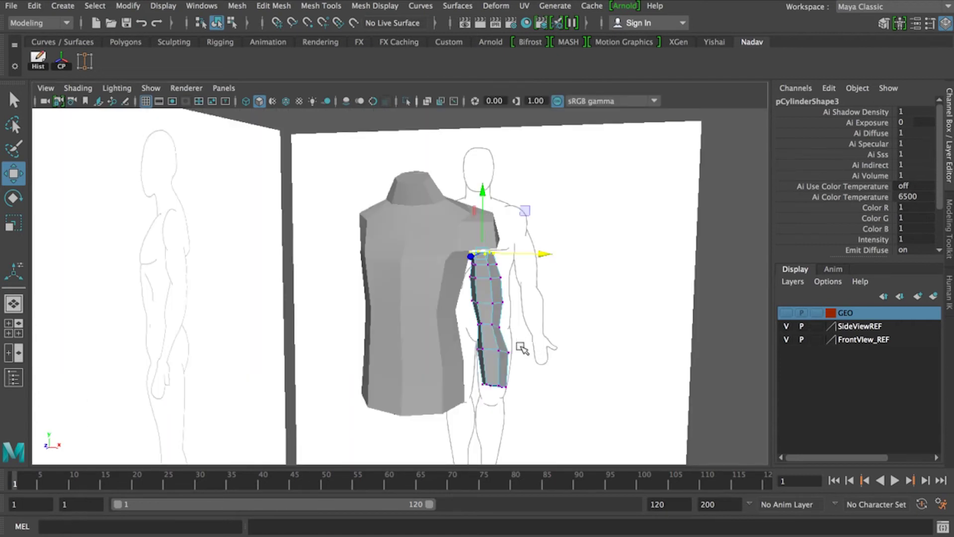
{"action": "left_click_drag", "start_coordinate": [580, 336], "coordinate": [513, 333], "text": "alt"}
{"action": "key", "text": "space"}
{"action": "key", "text": "space"}
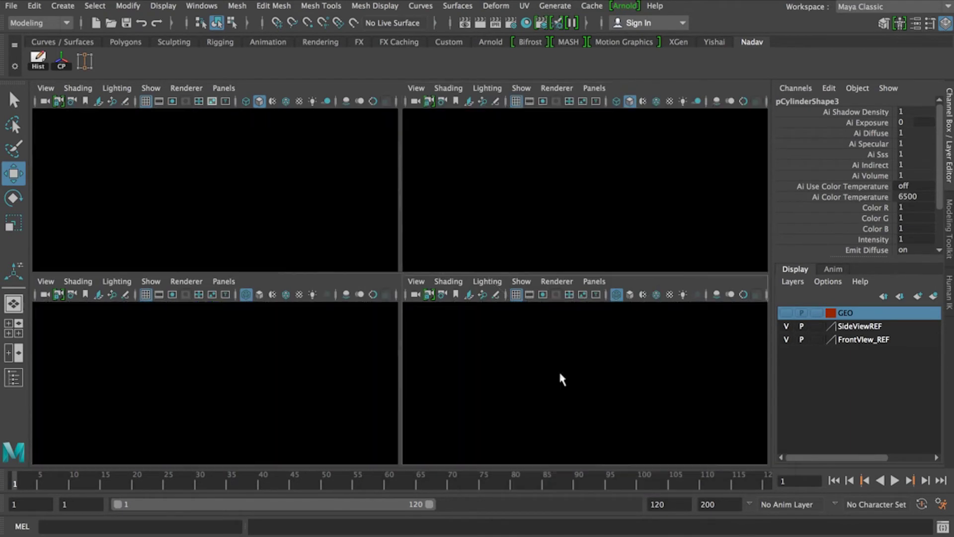
{"action": "scroll", "coordinate": [437, 341], "scroll_direction": "up", "scroll_amount": 5}
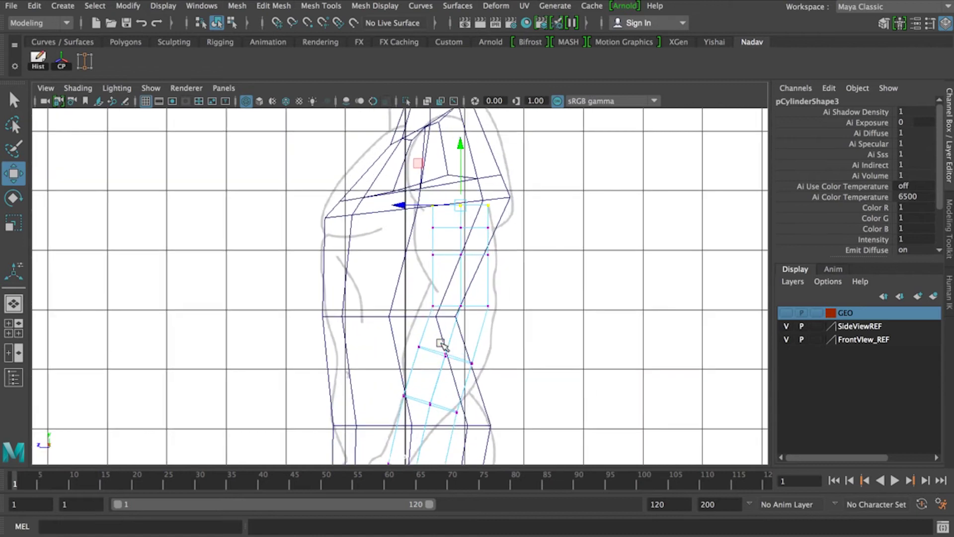
{"action": "scroll", "coordinate": [440, 343], "scroll_direction": "up", "scroll_amount": 1}
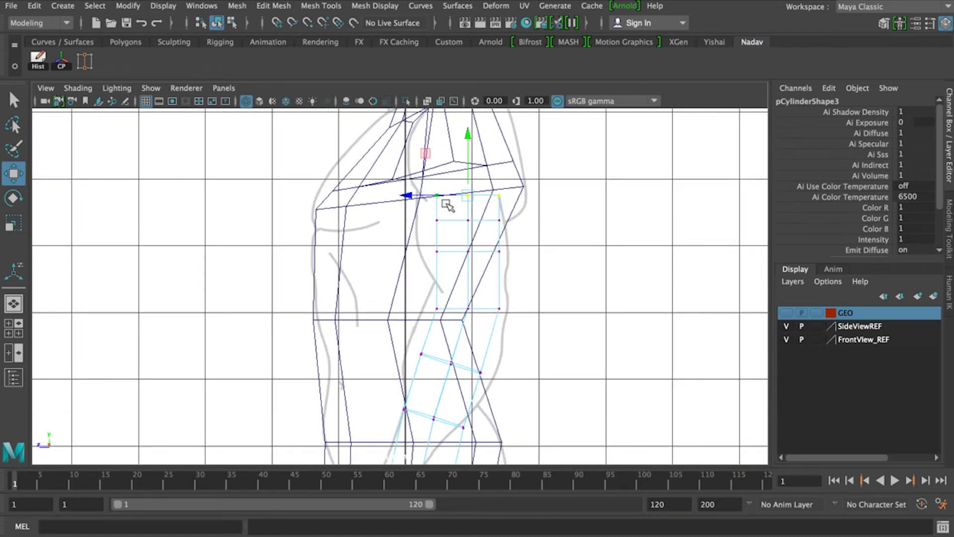
{"action": "key", "text": "e"}
{"action": "left_click_drag", "start_coordinate": [518, 160], "coordinate": [468, 138]}
{"action": "key", "text": "w"}
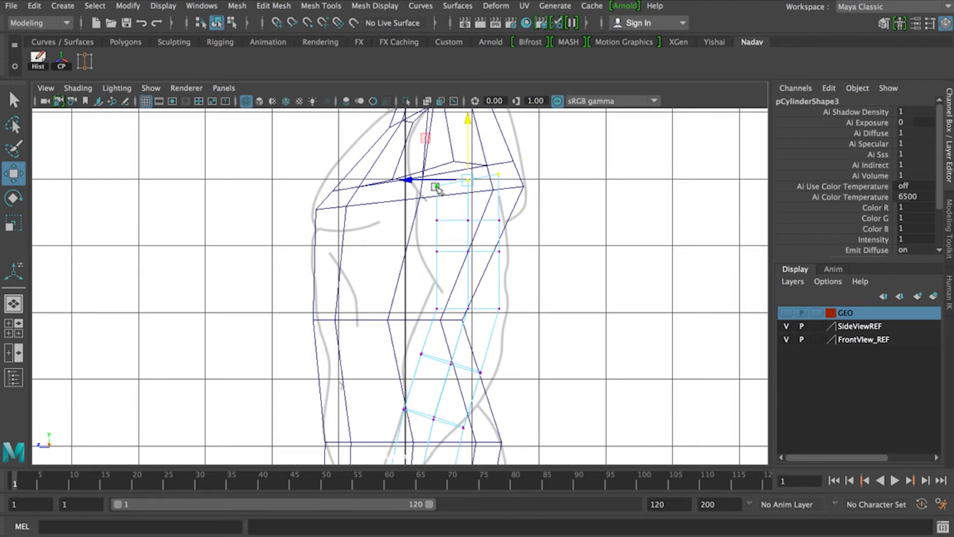
{"action": "left_click_drag", "start_coordinate": [444, 184], "coordinate": [382, 179]}
{"action": "key", "text": "r"}
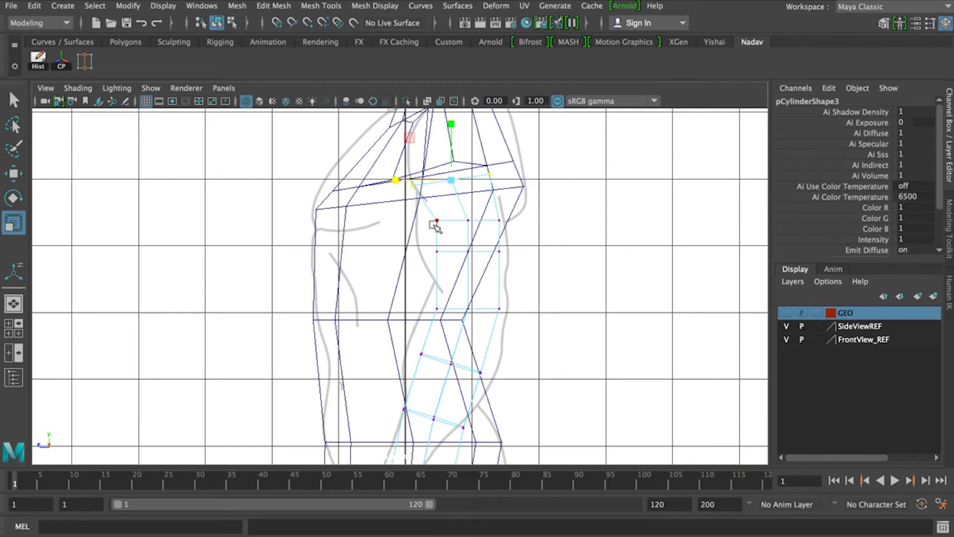
- Widen the arm's second and third vertex rings in depth and shift them to match the upper-arm outline of the side reference
{"action": "left_click_drag", "start_coordinate": [499, 229], "coordinate": [521, 230]}
{"action": "left_click_drag", "start_coordinate": [437, 219], "coordinate": [426, 246]}
{"action": "key", "text": "w"}
{"action": "left_click_drag", "start_coordinate": [536, 265], "coordinate": [417, 252]}
{"action": "key", "text": "r"}
{"action": "key", "text": "w"}
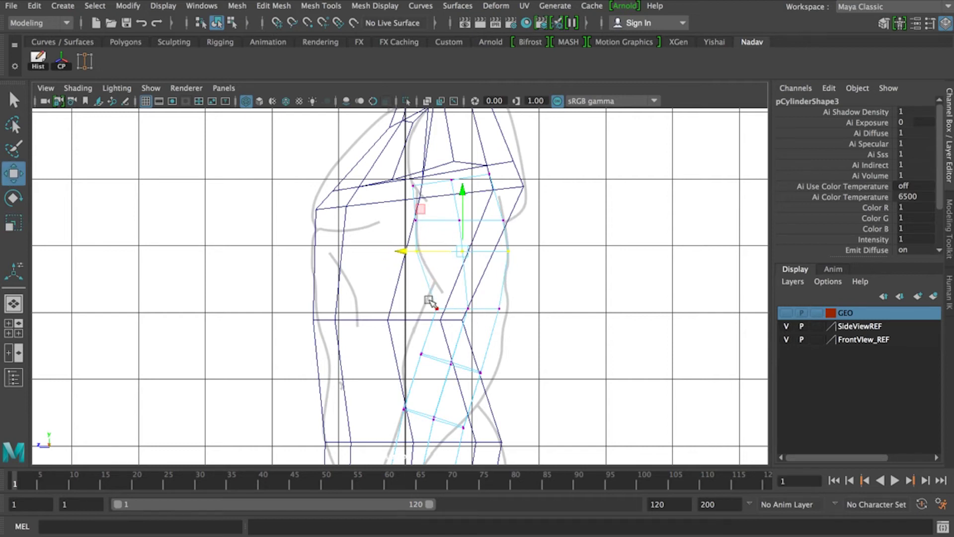
- Raise the arm's fourth vertex ring, shift it backward and widen it in depth to fit the side reference
{"action": "left_click_drag", "start_coordinate": [423, 295], "coordinate": [537, 321]}
{"action": "left_click_drag", "start_coordinate": [469, 280], "coordinate": [470, 265]}
{"action": "left_click_drag", "start_coordinate": [433, 294], "coordinate": [421, 296]}
{"action": "key", "text": "r"}
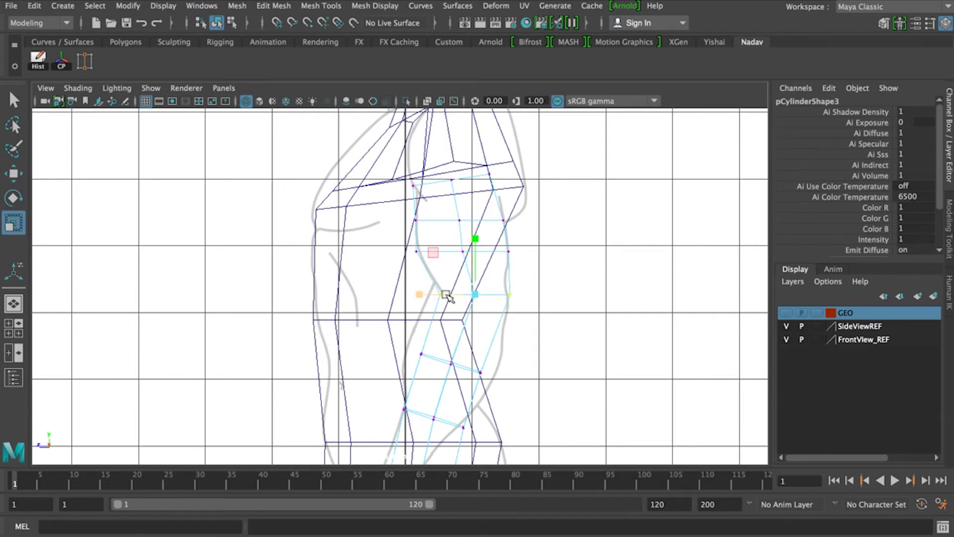
{"action": "key", "text": "w"}
{"action": "left_click_drag", "start_coordinate": [470, 271], "coordinate": [428, 292]}
- Widen the arm's fifth vertex ring in depth to reach both sides of the reference arm outline
{"action": "left_click_drag", "start_coordinate": [514, 387], "coordinate": [515, 386]}
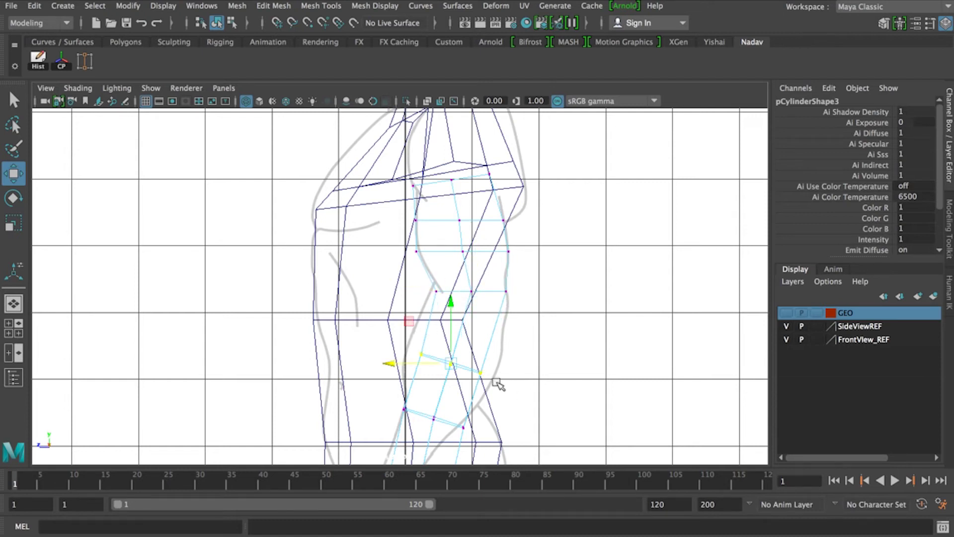
{"action": "key", "text": "r"}
{"action": "left_click_drag", "start_coordinate": [411, 366], "coordinate": [379, 363]}
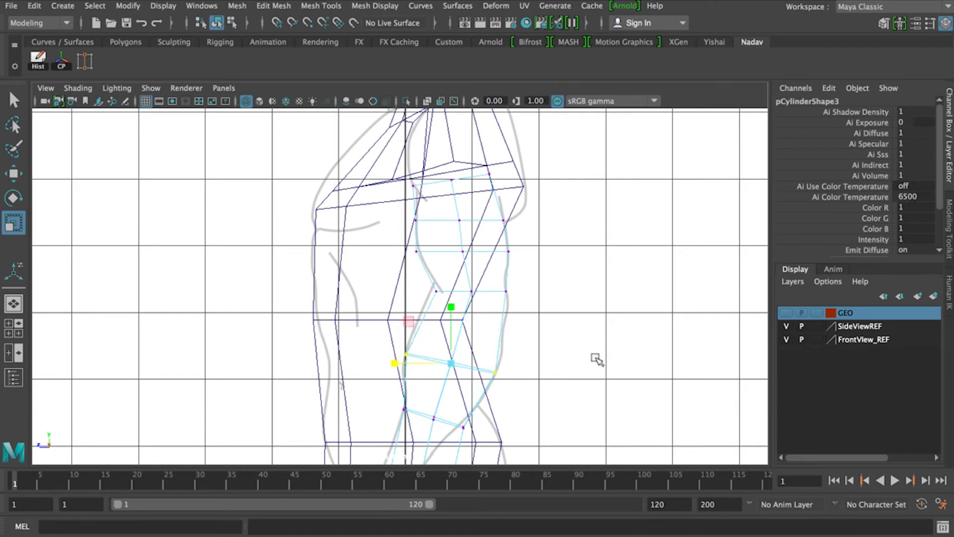
- Narrow the arm's bottom vertex ring in depth and move it forward and up onto the side reference's wrist
{"action": "middle_click_drag", "start_coordinate": [558, 371], "coordinate": [627, 199], "text": "alt"}
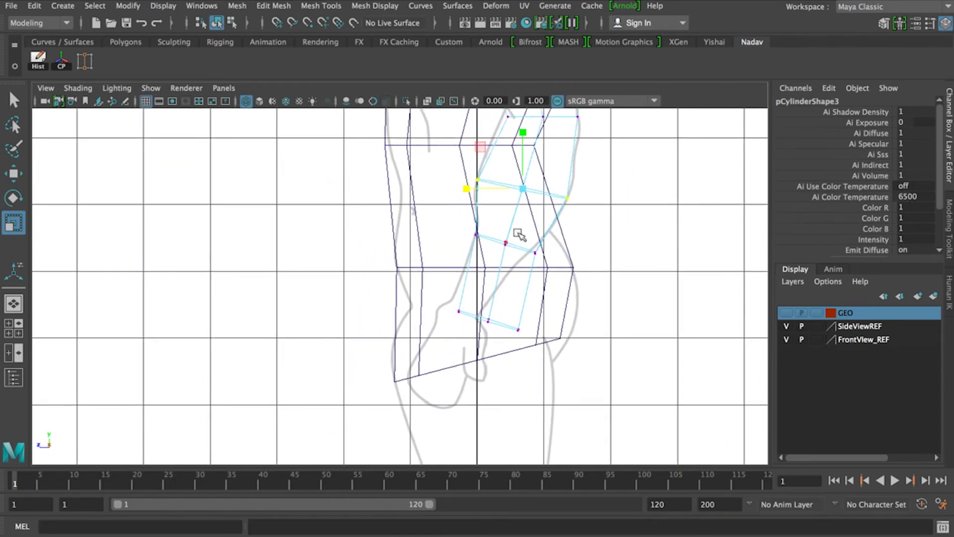
{"action": "left_click_drag", "start_coordinate": [539, 350], "coordinate": [547, 352]}
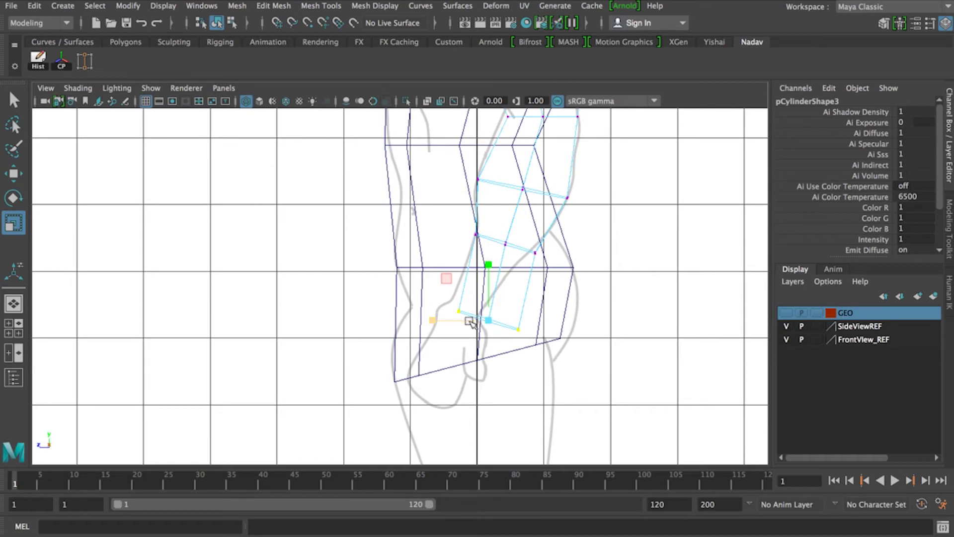
{"action": "key", "text": "w"}
{"action": "mouse_move", "coordinate": [486, 323]}
{"action": "left_mouse_down"}
{"action": "mouse_move", "coordinate": [436, 311]}
{"action": "mouse_move", "coordinate": [467, 323]}
{"action": "left_mouse_up"}
{"action": "key", "text": "r"}
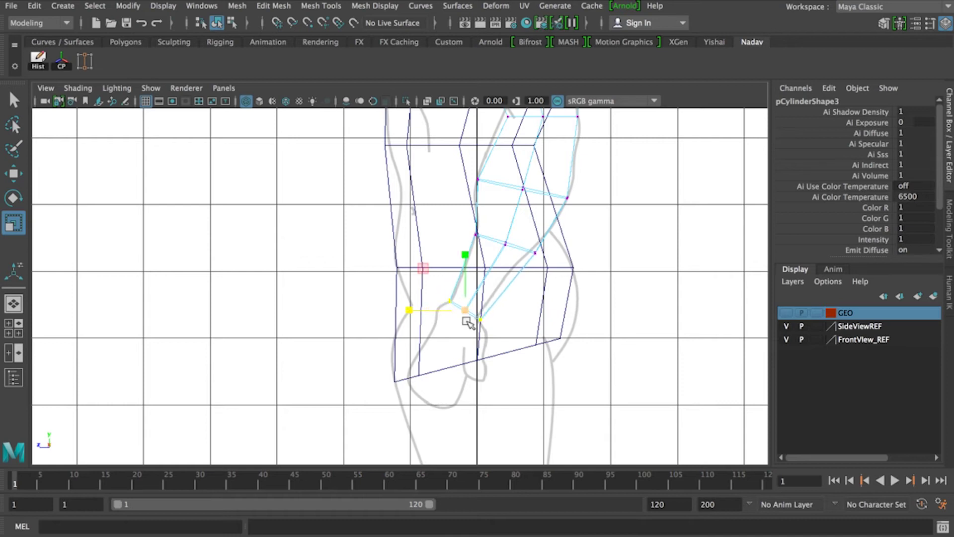
- Narrow the forearm vertex ring above the wrist in depth to fit the side reference
{"action": "left_click_drag", "start_coordinate": [557, 274], "coordinate": [550, 269]}
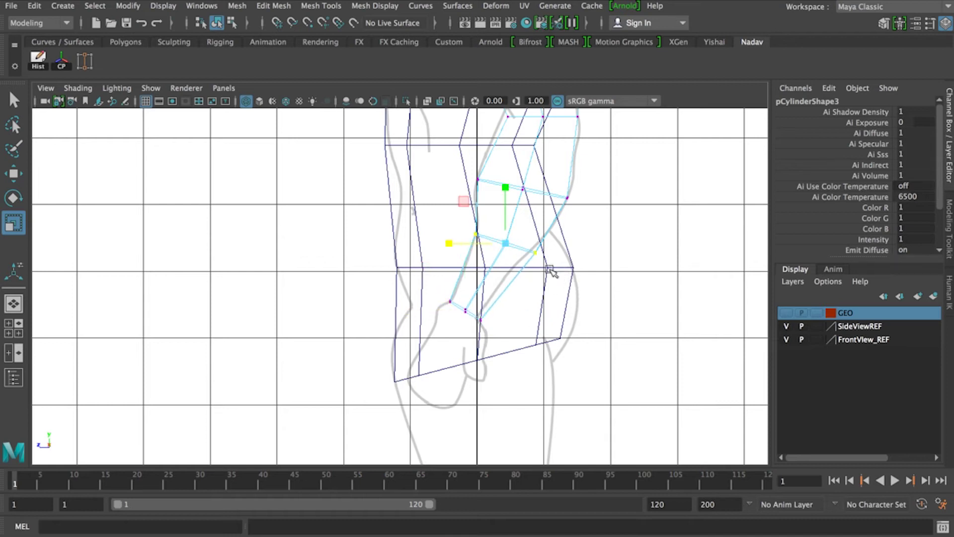
{"action": "left_click_drag", "start_coordinate": [456, 247], "coordinate": [461, 243]}
{"action": "key", "text": "w"}
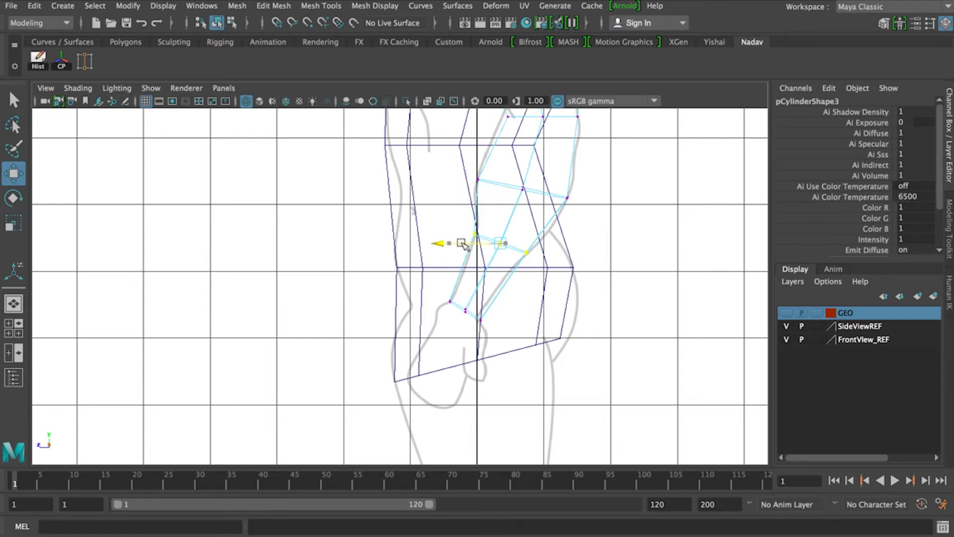
- Edit the torso's vertices in the front view and move the outer shoulder vertices inward onto the reference shoulder outline
{"action": "scroll", "coordinate": [583, 202], "scroll_direction": "down", "scroll_amount": 6}
{"action": "key", "text": "space"}
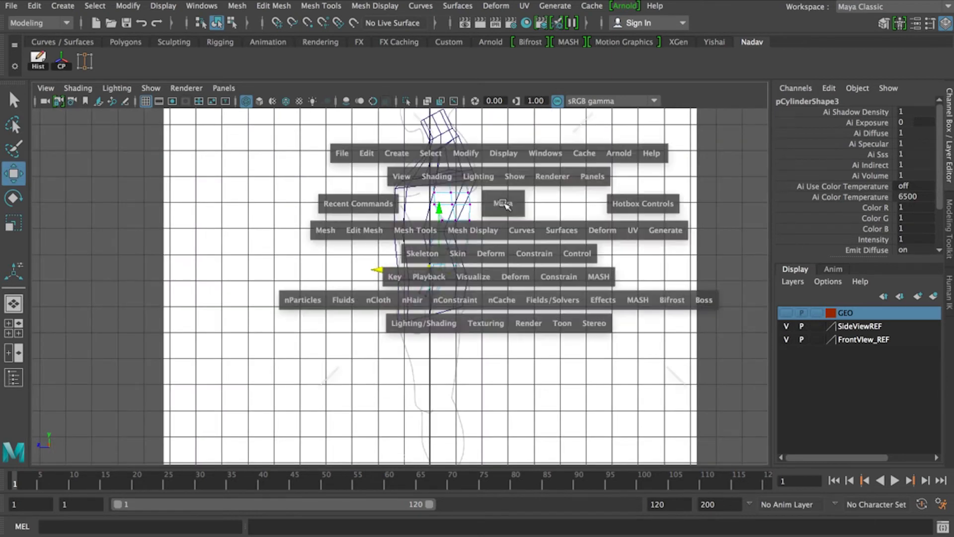
{"action": "key", "text": "space"}
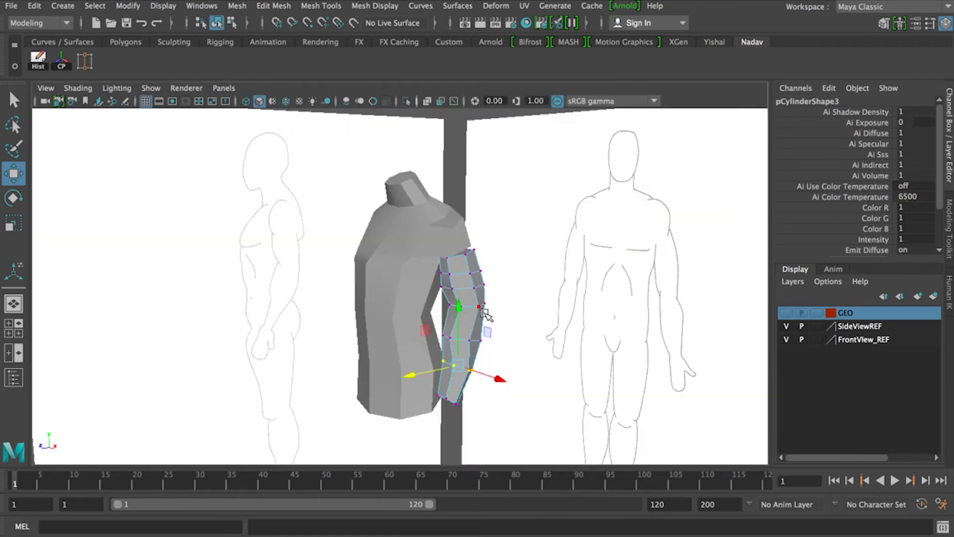
{"action": "left_click_drag", "start_coordinate": [452, 318], "coordinate": [398, 308], "text": "alt"}
{"action": "left_click_drag", "start_coordinate": [367, 277], "coordinate": [499, 231], "text": "alt"}
{"action": "left_click", "coordinate": [447, 220]}
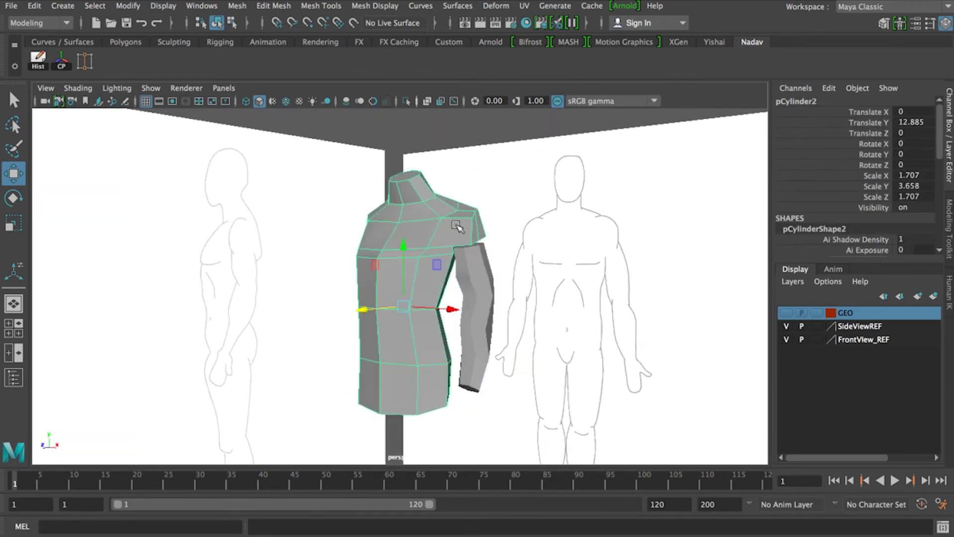
{"action": "right_click", "coordinate": [462, 223]}
{"action": "right_click_drag", "start_coordinate": [465, 222], "coordinate": [397, 171]}
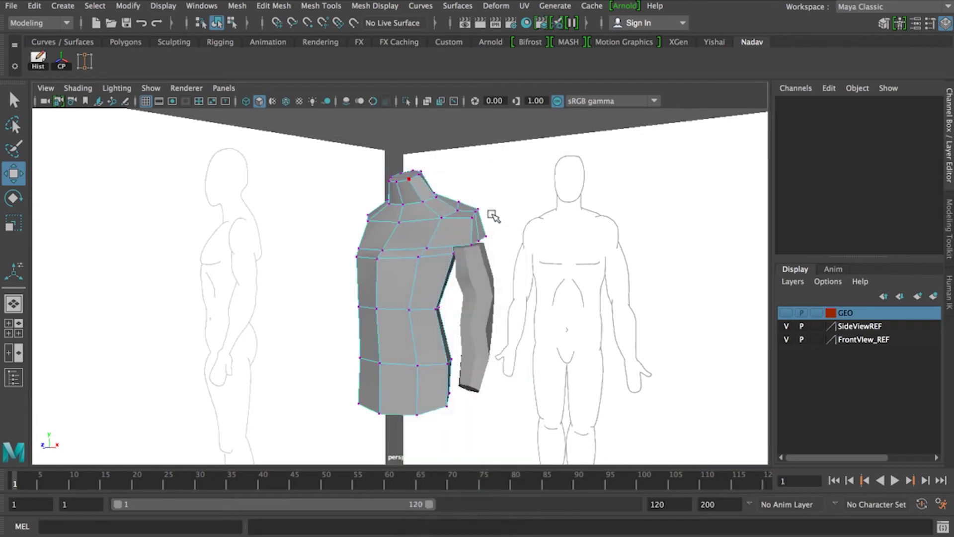
{"action": "key", "text": "space"}
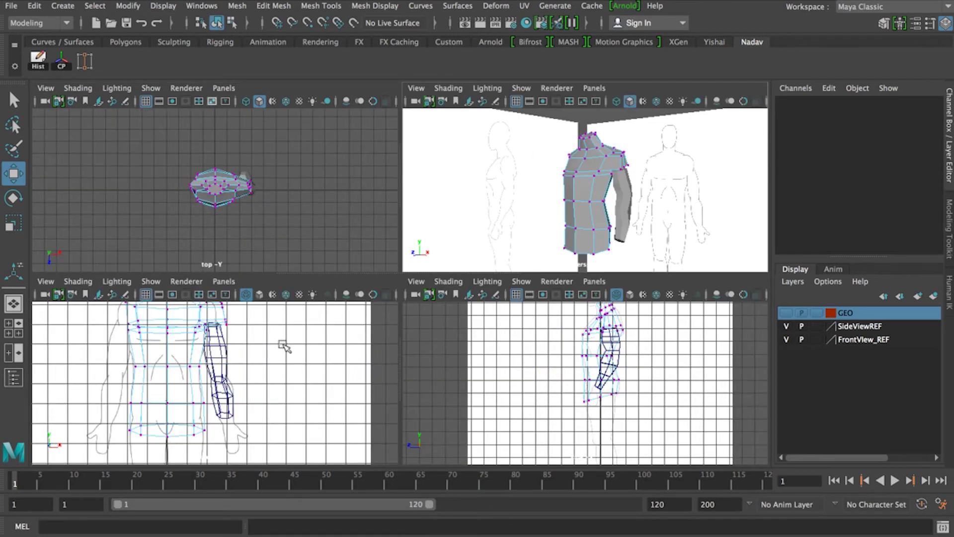
{"action": "key", "text": "space"}
{"action": "middle_click_drag", "start_coordinate": [449, 183], "coordinate": [535, 237], "text": "alt"}
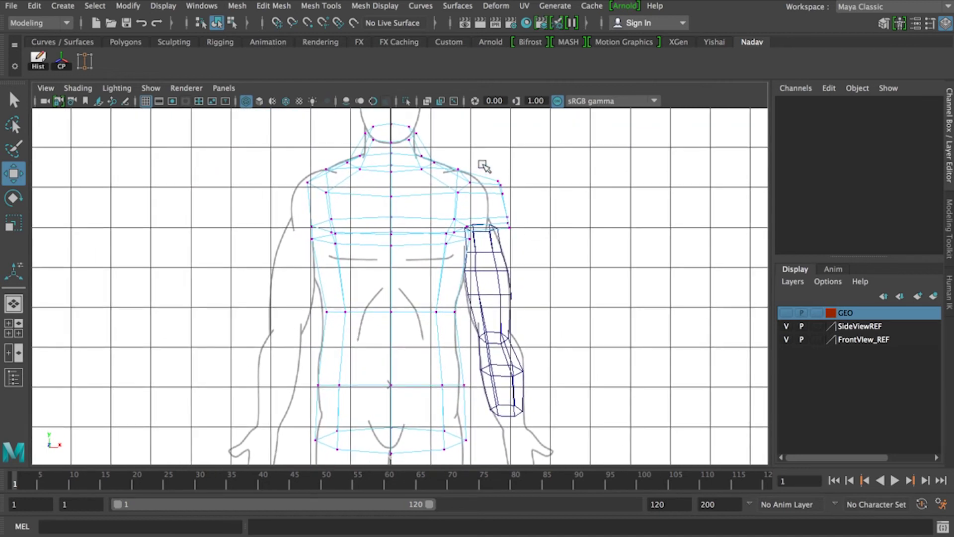
{"action": "left_click_drag", "start_coordinate": [487, 169], "coordinate": [543, 208]}
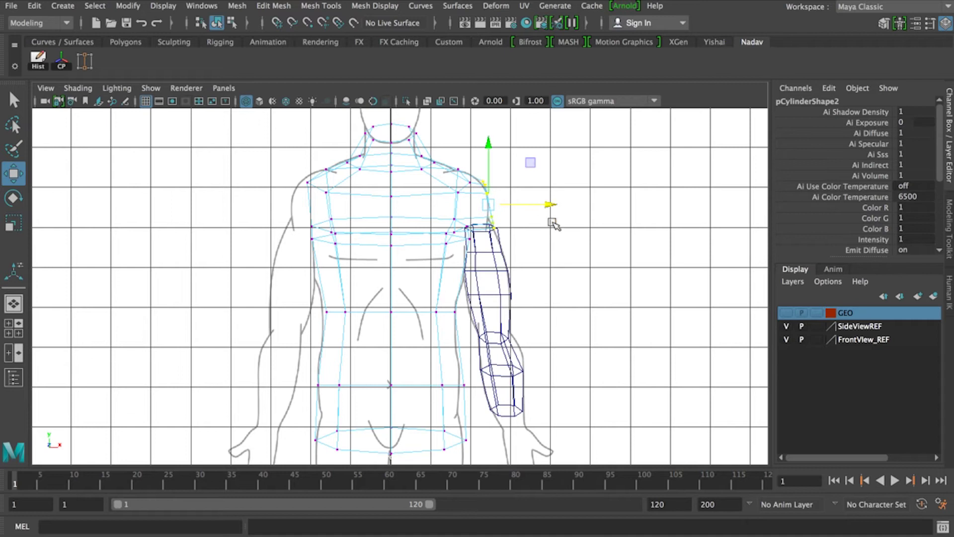
- Return to the torso's vertices and shift the vertex just above the shoulder opening's lower corner inward to the reference outline
{"action": "left_click", "coordinate": [512, 226]}
{"action": "left_click", "coordinate": [491, 215]}
{"action": "right_click_drag", "start_coordinate": [491, 214], "coordinate": [443, 182]}
{"action": "left_click", "coordinate": [509, 217]}
{"action": "left_click_drag", "start_coordinate": [502, 232], "coordinate": [493, 223]}
{"action": "right_click_drag", "start_coordinate": [489, 217], "coordinate": [438, 174]}
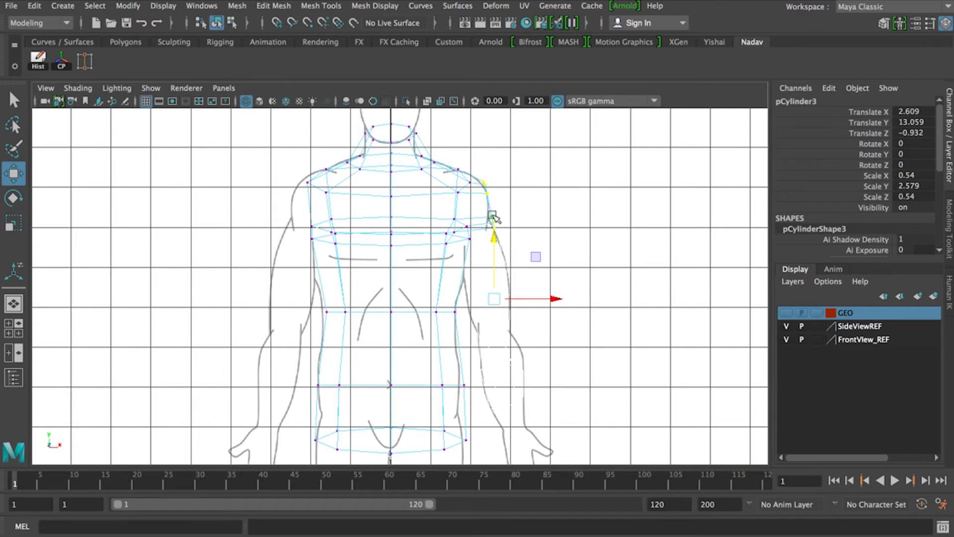
{"action": "left_click", "coordinate": [492, 216]}
{"action": "left_click_drag", "start_coordinate": [548, 217], "coordinate": [547, 217]}
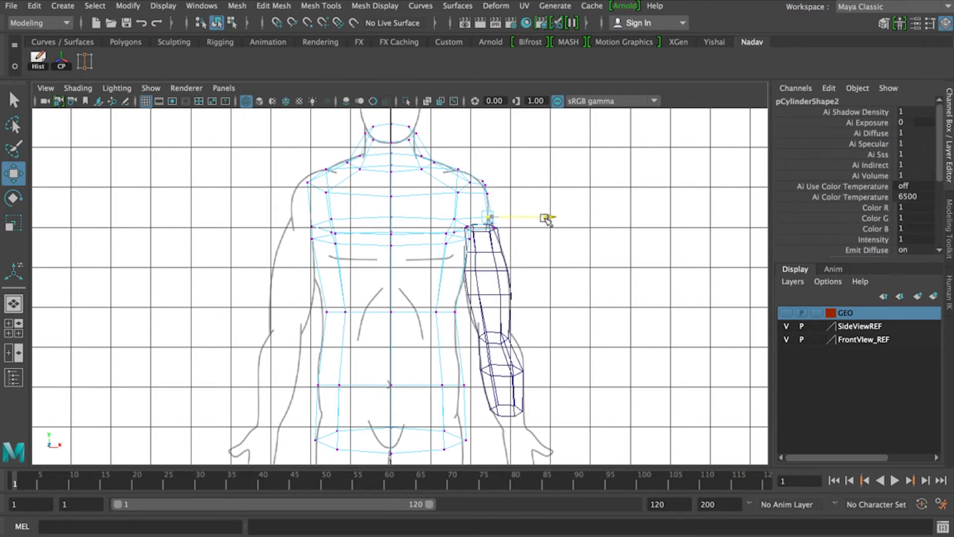
- Reselect the torso's vertices and move the lower corner vertex of the shoulder opening slightly inward
{"action": "left_click", "coordinate": [549, 238]}
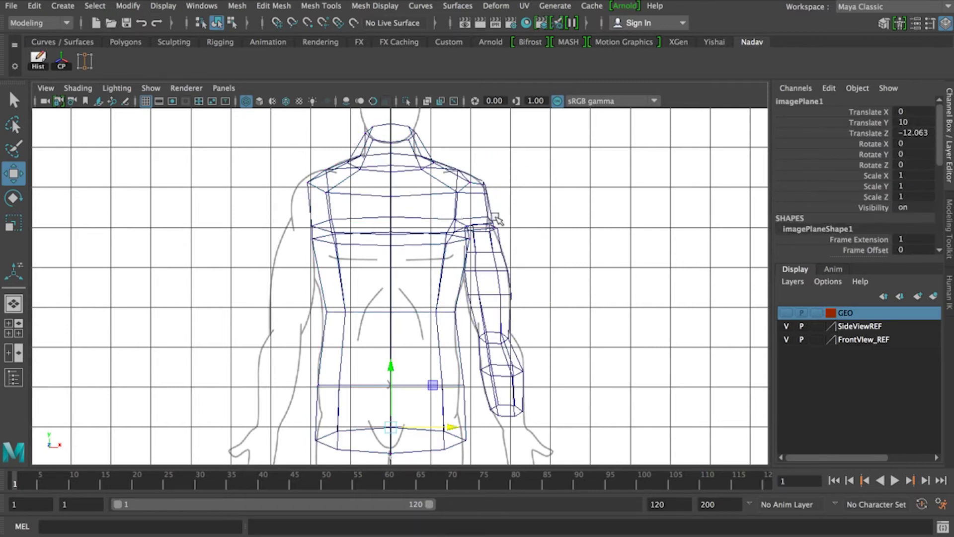
{"action": "left_click", "coordinate": [493, 217]}
{"action": "right_click_drag", "start_coordinate": [493, 219], "coordinate": [434, 174]}
{"action": "left_click", "coordinate": [495, 228]}
{"action": "left_click_drag", "start_coordinate": [543, 230], "coordinate": [539, 230]}
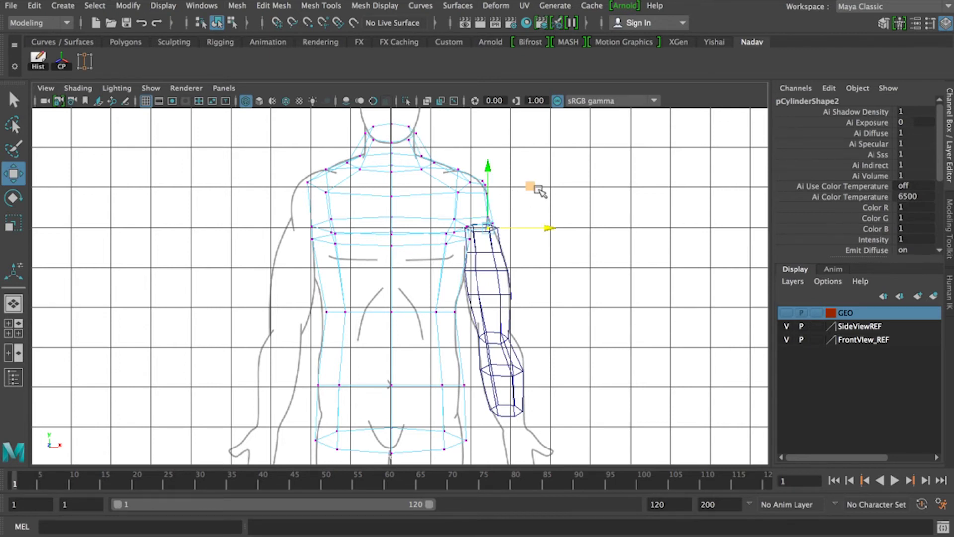
- Move the torso's side vertex below the armpit inward, away from the arm, in the perspective view
{"action": "key", "text": "space"}
{"action": "key", "text": "space"}
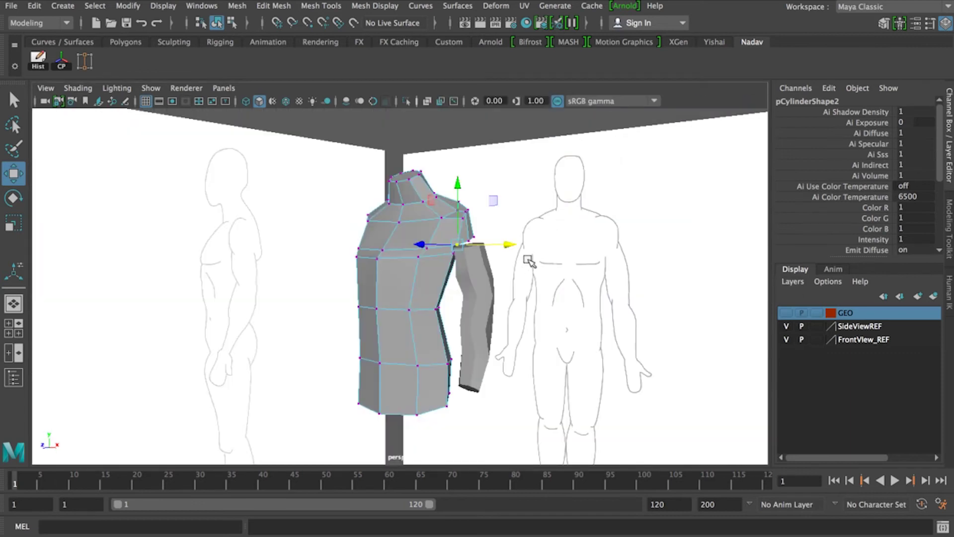
{"action": "mouse_move", "coordinate": [531, 275]}
{"action": "left_mouse_down", "text": "alt"}
{"action": "mouse_move", "coordinate": [394, 284]}
{"action": "mouse_move", "coordinate": [390, 255]}
{"action": "mouse_move", "coordinate": [441, 296]}
{"action": "mouse_move", "coordinate": [428, 314]}
{"action": "mouse_move", "coordinate": [409, 311]}
{"action": "mouse_move", "coordinate": [438, 304]}
{"action": "mouse_move", "coordinate": [411, 302]}
{"action": "mouse_move", "coordinate": [439, 302]}
{"action": "mouse_move", "coordinate": [432, 311]}
{"action": "mouse_move", "coordinate": [520, 275]}
{"action": "mouse_move", "coordinate": [447, 304]}
{"action": "mouse_move", "coordinate": [480, 286]}
{"action": "mouse_move", "coordinate": [478, 259]}
{"action": "left_mouse_up", "text": "alt"}
{"action": "scroll", "coordinate": [428, 315], "scroll_direction": "up", "scroll_amount": 12}
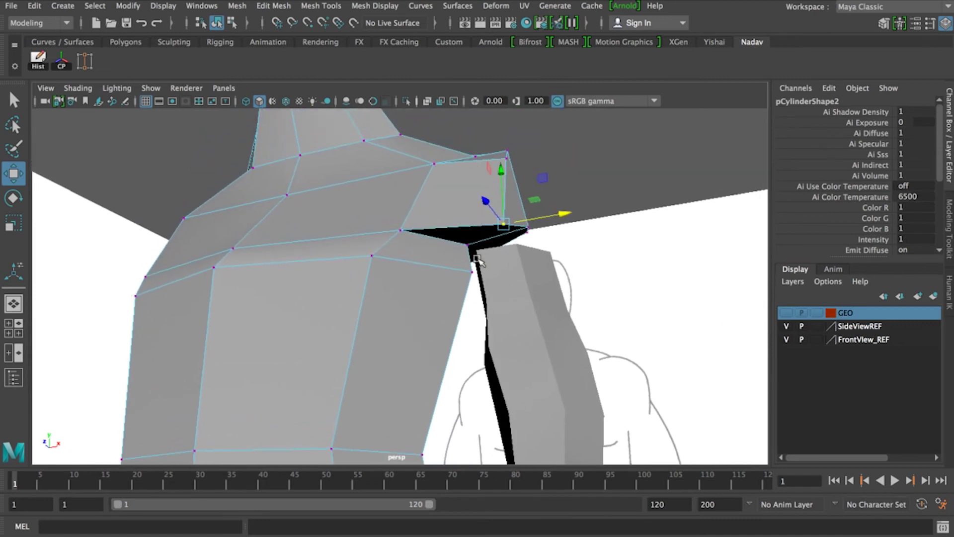
{"action": "left_click", "coordinate": [472, 272]}
{"action": "left_click_drag", "start_coordinate": [463, 303], "coordinate": [488, 317], "text": "alt"}
{"action": "left_click_drag", "start_coordinate": [558, 306], "coordinate": [543, 307]}
{"action": "middle_click_drag", "start_coordinate": [547, 336], "coordinate": [565, 216], "text": "alt"}
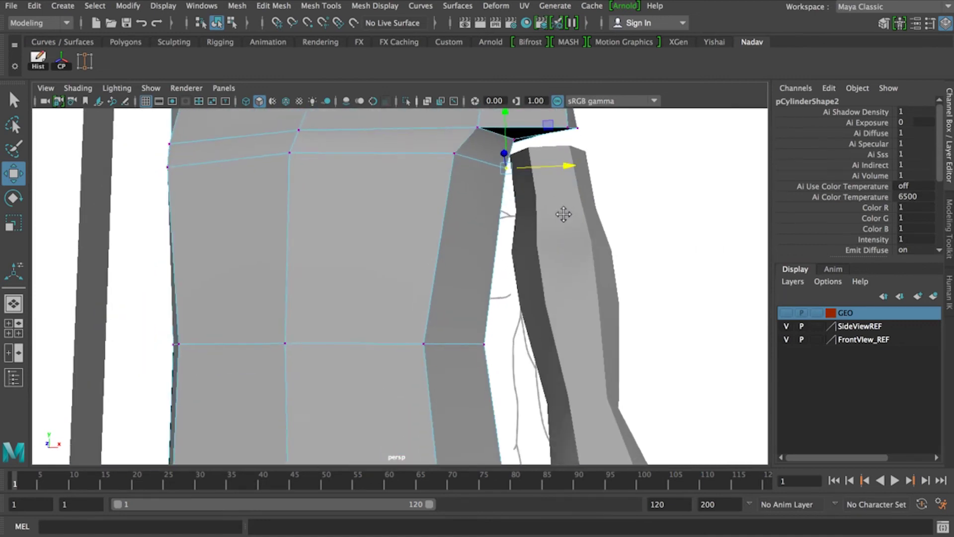
{"action": "scroll", "coordinate": [595, 243], "scroll_direction": "down", "scroll_amount": 4}
{"action": "left_click_drag", "start_coordinate": [577, 300], "coordinate": [488, 318], "text": "alt"}
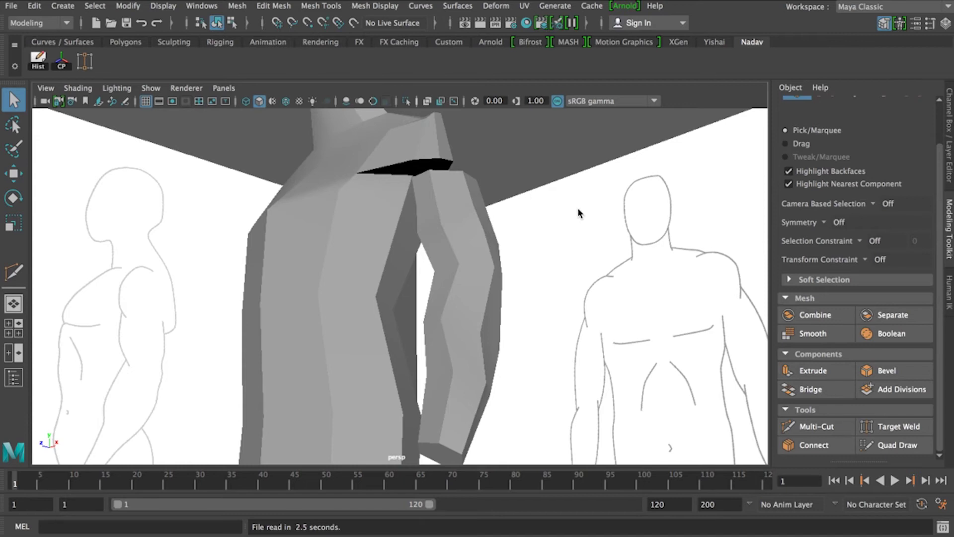
- Combine the torso and the arm into a single mesh
{"action": "left_click_drag", "start_coordinate": [382, 238], "coordinate": [433, 274], "text": "alt"}
{"action": "left_click", "coordinate": [438, 233]}
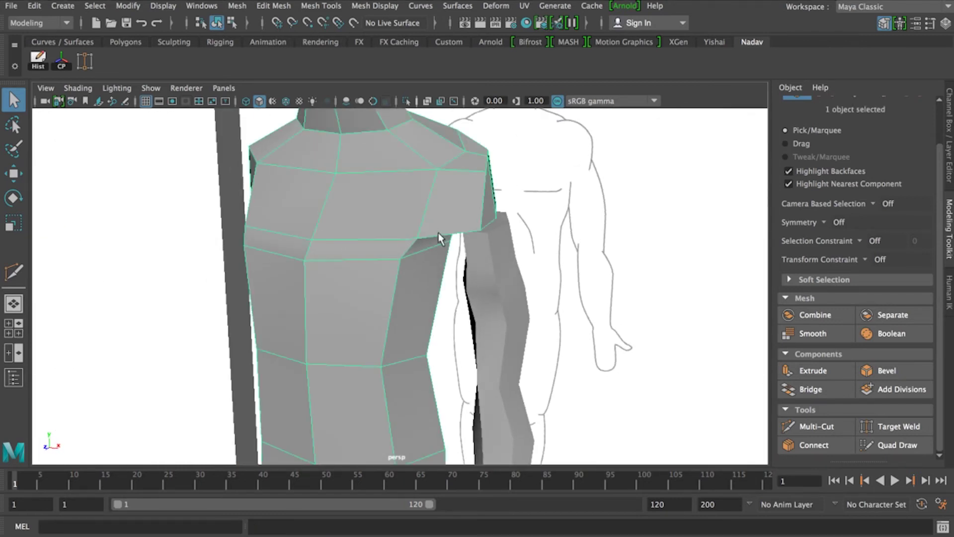
{"action": "left_click", "coordinate": [502, 297], "text": "shift"}
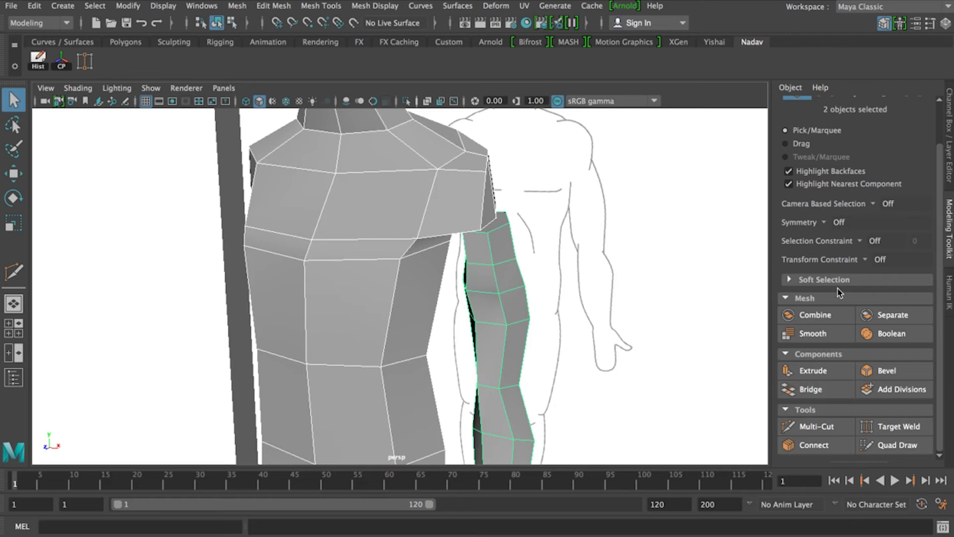
{"action": "left_click", "coordinate": [814, 315]}
- Delete the face closing the underside of the shoulder above the armpit
{"action": "left_click_drag", "start_coordinate": [556, 299], "coordinate": [480, 281], "text": "alt"}
{"action": "scroll", "coordinate": [397, 275], "scroll_direction": "up", "scroll_amount": 4}
{"action": "middle_click_drag", "start_coordinate": [389, 243], "coordinate": [411, 336], "text": "alt"}
{"action": "left_click_drag", "start_coordinate": [412, 359], "coordinate": [424, 318], "text": "alt"}
{"action": "right_click_drag", "start_coordinate": [406, 183], "coordinate": [403, 204]}
{"action": "left_click", "coordinate": [410, 184]}
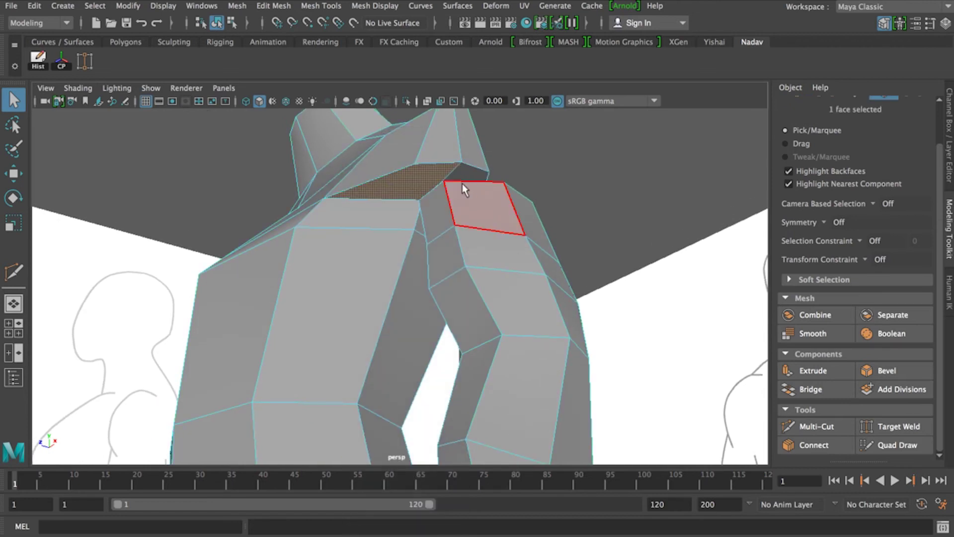
{"action": "key", "text": "Delete"}
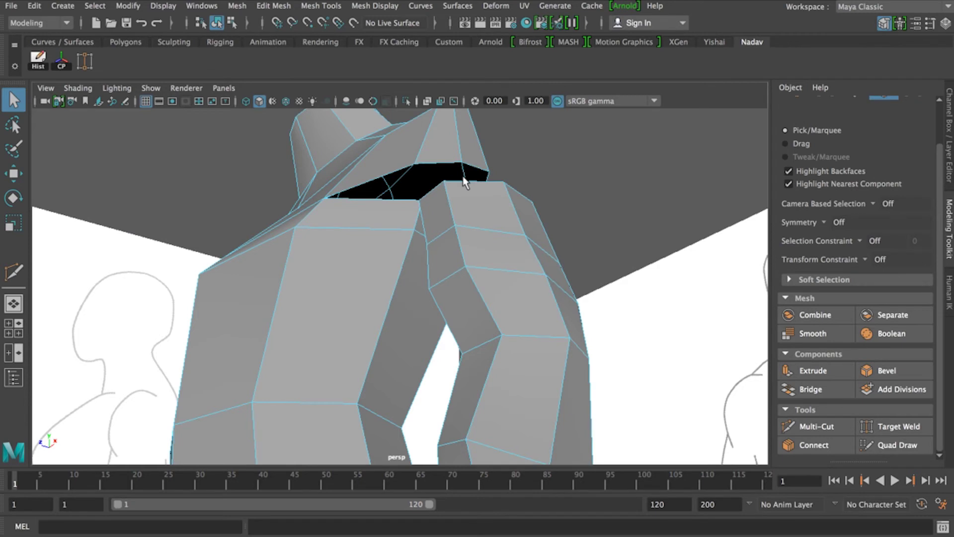
- Delete the cap at the top of the arm to open its upper end
{"action": "left_click_drag", "start_coordinate": [448, 220], "coordinate": [433, 272], "text": "alt"}
{"action": "left_click", "coordinate": [471, 316]}
{"action": "key", "text": "Delete"}
- Bevel the vertical edge line on the torso's side below the armpit with a fraction of 0.5 and one segment
{"action": "left_click_drag", "start_coordinate": [471, 318], "coordinate": [397, 368], "text": "alt"}
{"action": "middle_click_drag", "start_coordinate": [393, 385], "coordinate": [504, 229], "text": "alt"}
{"action": "right_click_drag", "start_coordinate": [472, 172], "coordinate": [485, 132]}
{"action": "scroll", "coordinate": [463, 229], "scroll_direction": "down", "scroll_amount": 5}
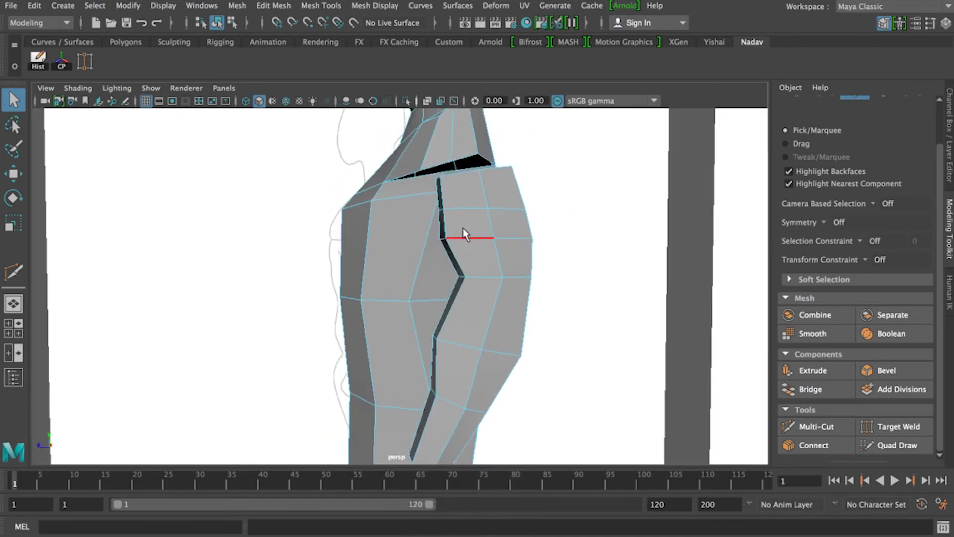
{"action": "double_click", "coordinate": [419, 269]}
{"action": "left_click_drag", "start_coordinate": [423, 288], "coordinate": [479, 263], "text": "alt"}
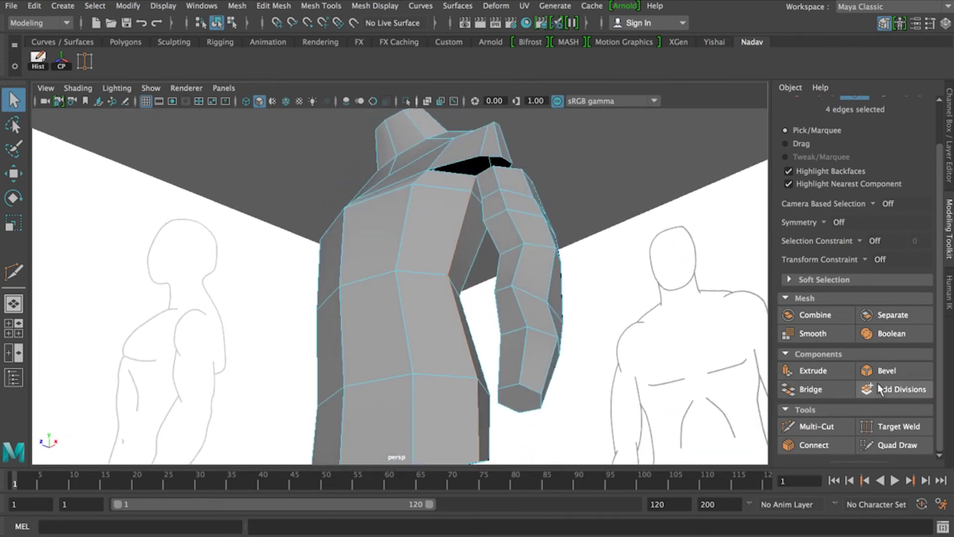
{"action": "left_click", "coordinate": [894, 370]}
{"action": "left_click_drag", "start_coordinate": [470, 248], "coordinate": [463, 337], "text": "alt"}
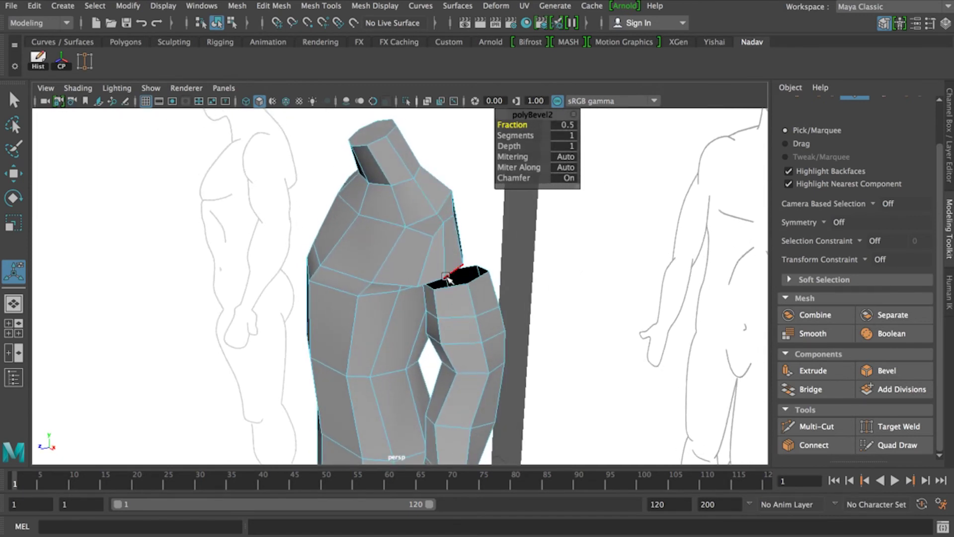
- Weld the arm's outer top vertices to the matching vertices of the shoulder opening with Target Weld
{"action": "left_click", "coordinate": [901, 426]}
{"action": "right_click_drag", "start_coordinate": [471, 312], "coordinate": [414, 172]}
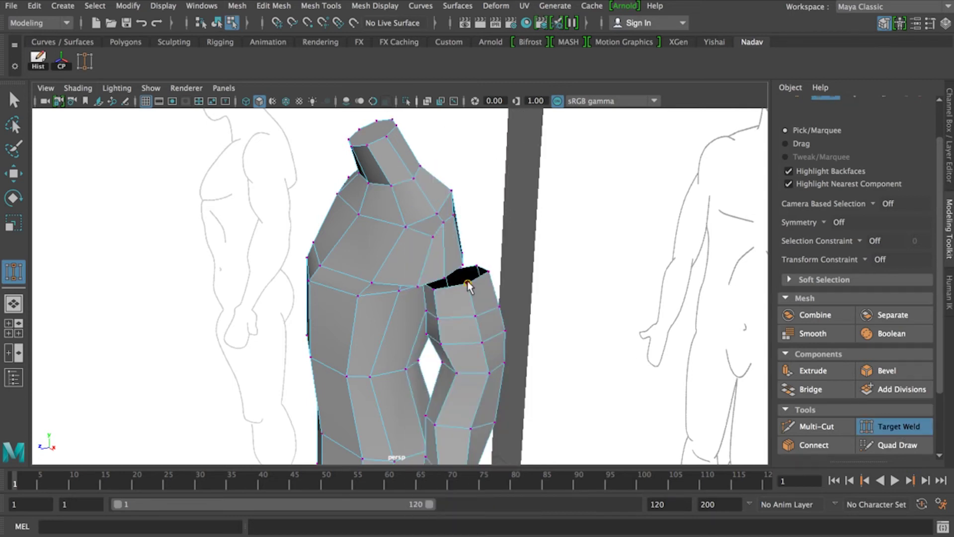
{"action": "left_click_drag", "start_coordinate": [492, 300], "coordinate": [443, 261], "text": "alt"}
{"action": "left_click_drag", "start_coordinate": [445, 303], "coordinate": [480, 298], "text": "alt"}
{"action": "left_click_drag", "start_coordinate": [412, 270], "coordinate": [411, 271]}
{"action": "left_click_drag", "start_coordinate": [470, 304], "coordinate": [388, 314], "text": "alt"}
{"action": "left_click_drag", "start_coordinate": [445, 304], "coordinate": [488, 266], "text": "alt"}
- Bridge the torso's armpit edge to the facing edge at the top of the arm
{"action": "scroll", "coordinate": [455, 297], "scroll_direction": "up", "scroll_amount": 5}
{"action": "left_click_drag", "start_coordinate": [460, 304], "coordinate": [476, 280], "text": "alt"}
{"action": "right_click_drag", "start_coordinate": [491, 293], "coordinate": [494, 135]}
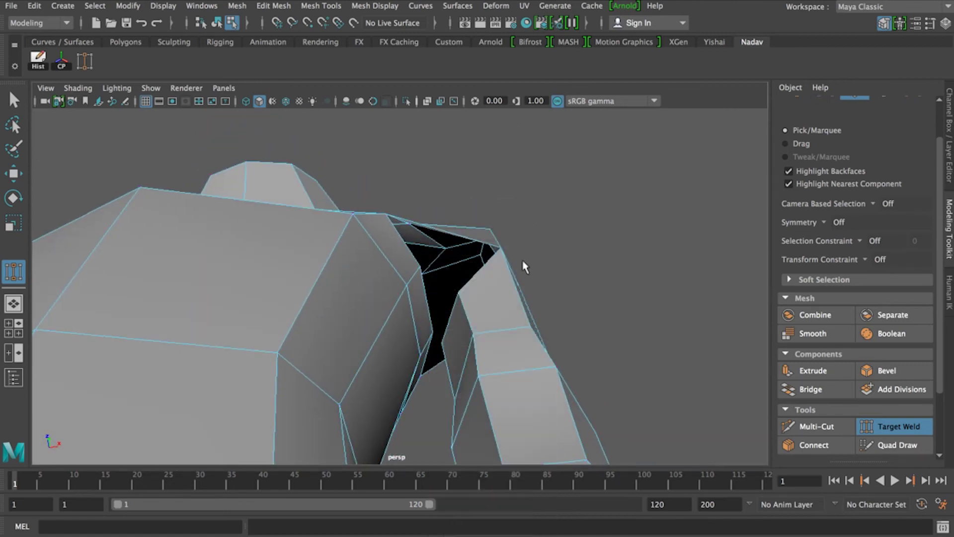
{"action": "left_click", "coordinate": [449, 319]}
{"action": "left_click", "coordinate": [431, 314], "text": "shift"}
{"action": "mouse_move", "coordinate": [463, 319]}
{"action": "left_mouse_down", "text": "alt"}
{"action": "mouse_move", "coordinate": [445, 352]}
{"action": "mouse_move", "coordinate": [428, 344]}
{"action": "mouse_move", "coordinate": [460, 326]}
{"action": "left_mouse_up", "text": "alt"}
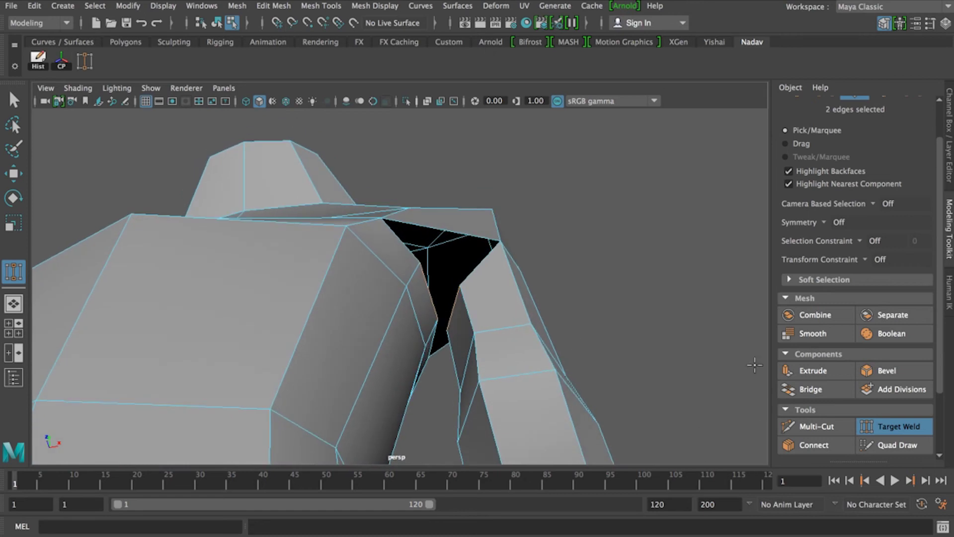
{"action": "left_click", "coordinate": [810, 389]}
{"action": "left_click", "coordinate": [402, 248]}
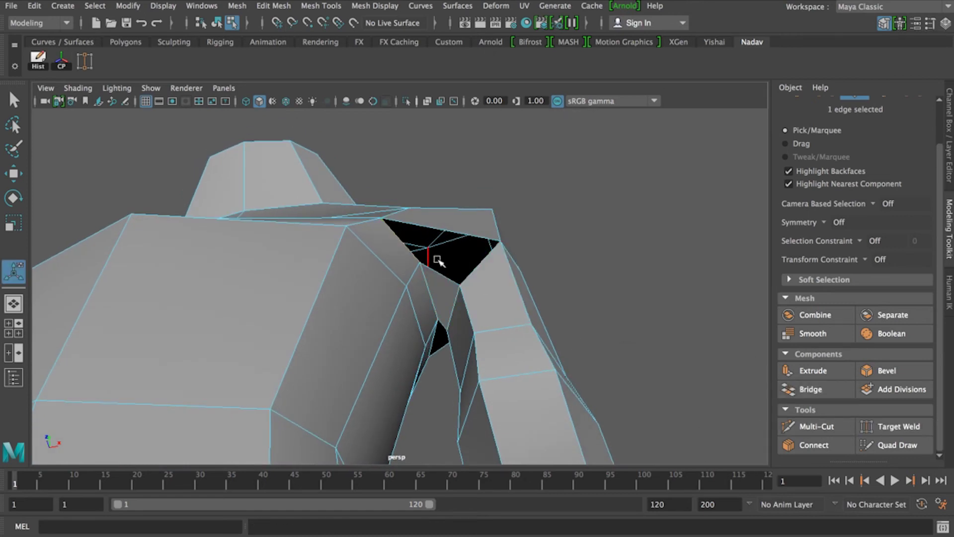
- Bridge the torso edge to the facing top edge of the arm across the gap at the front of the armpit
{"action": "left_click", "coordinate": [484, 260], "text": "shift"}
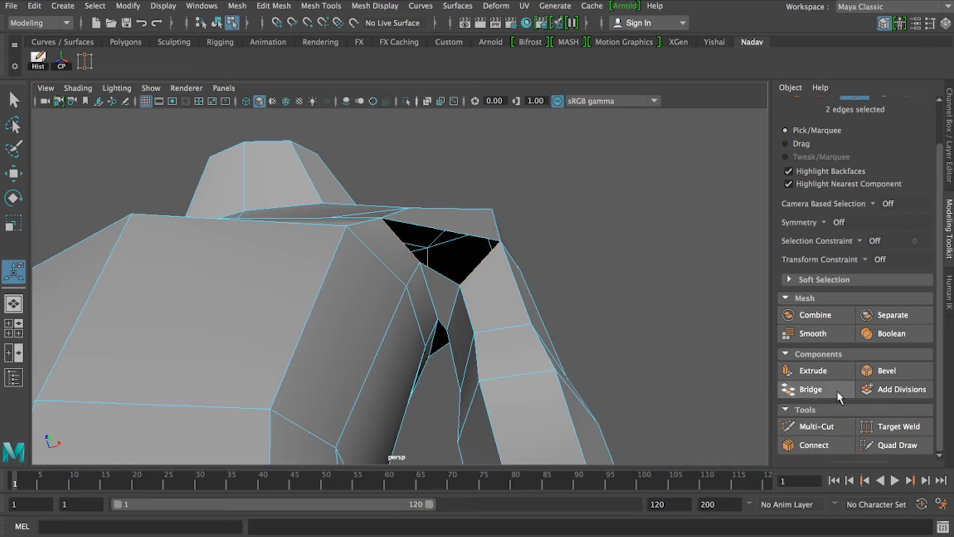
{"action": "left_click", "coordinate": [815, 390]}
{"action": "left_click_drag", "start_coordinate": [490, 345], "coordinate": [409, 299], "text": "alt"}
{"action": "left_click_drag", "start_coordinate": [475, 276], "coordinate": [403, 311], "text": "alt"}
- Try to bridge the torso edge to the arm's top edge across the gap at the back of the armpit
{"action": "left_click", "coordinate": [376, 194]}
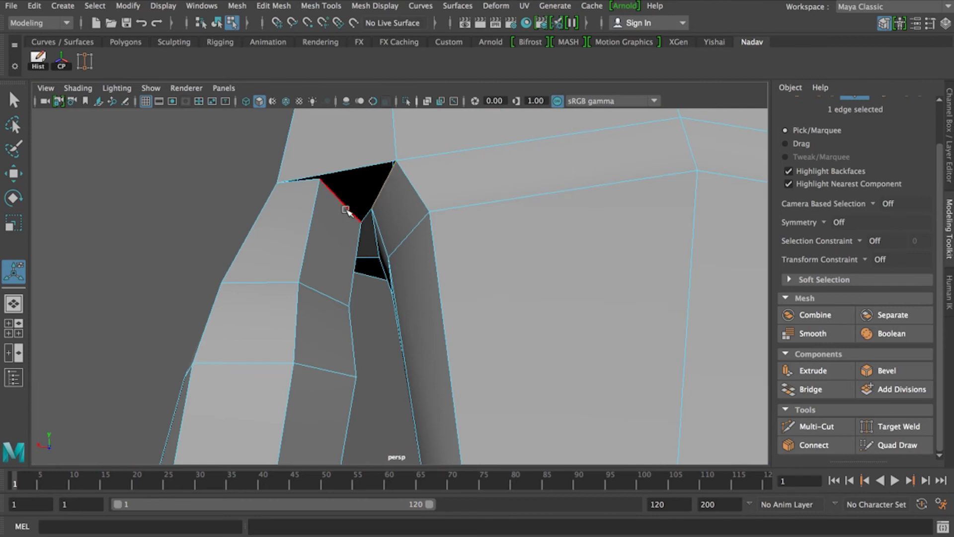
{"action": "left_click", "coordinate": [343, 205], "text": "shift"}
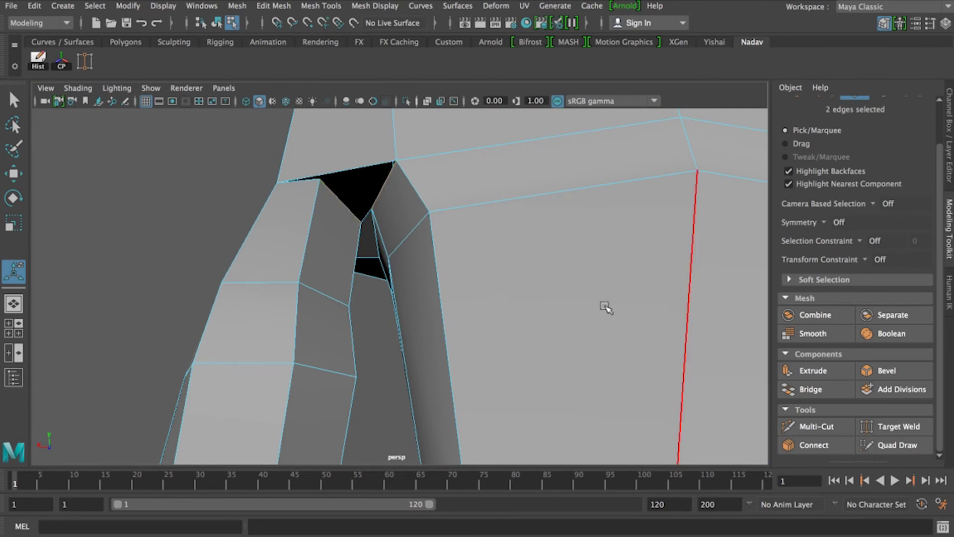
{"action": "left_click", "coordinate": [813, 390]}
- Close the remaining gap at the back of the armpit with Fill Hole
{"action": "left_click_drag", "start_coordinate": [246, 228], "coordinate": [360, 265], "text": "alt"}
{"action": "left_click", "coordinate": [357, 256]}
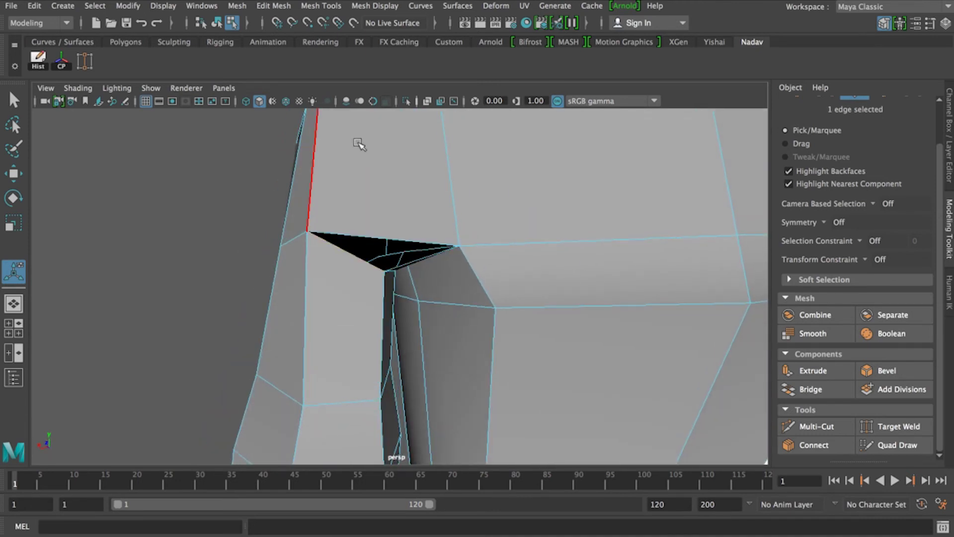
{"action": "left_click", "coordinate": [237, 5]}
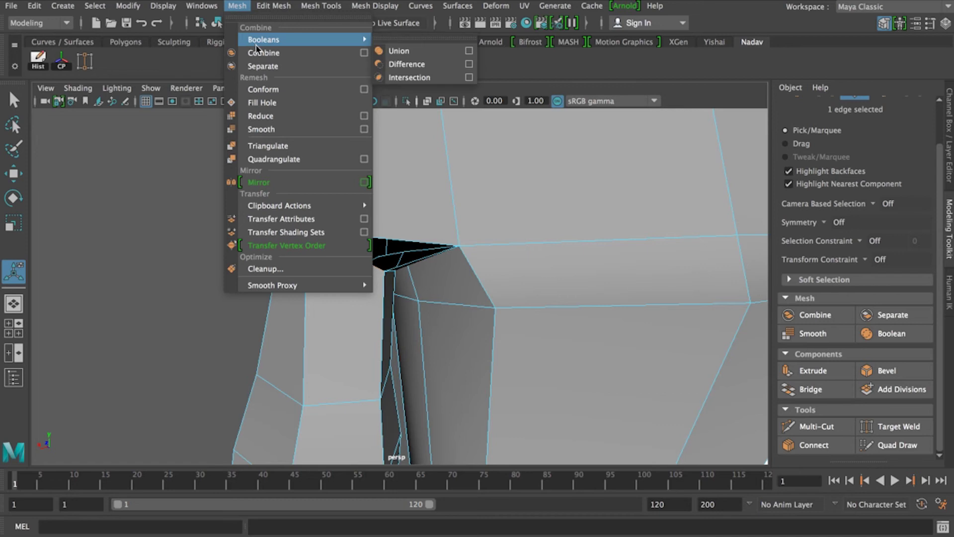
{"action": "left_click", "coordinate": [274, 103]}
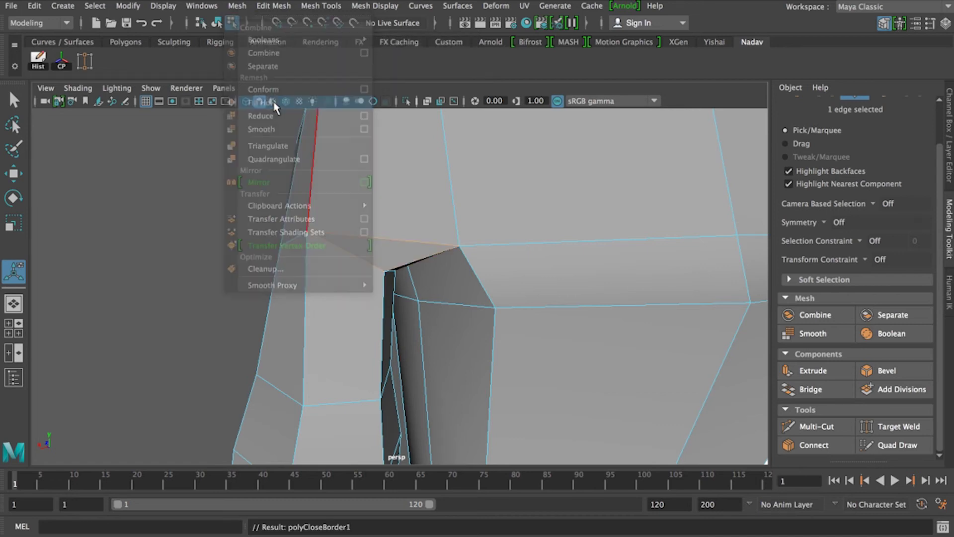
{"action": "left_click_drag", "start_coordinate": [370, 247], "coordinate": [379, 260], "text": "alt"}
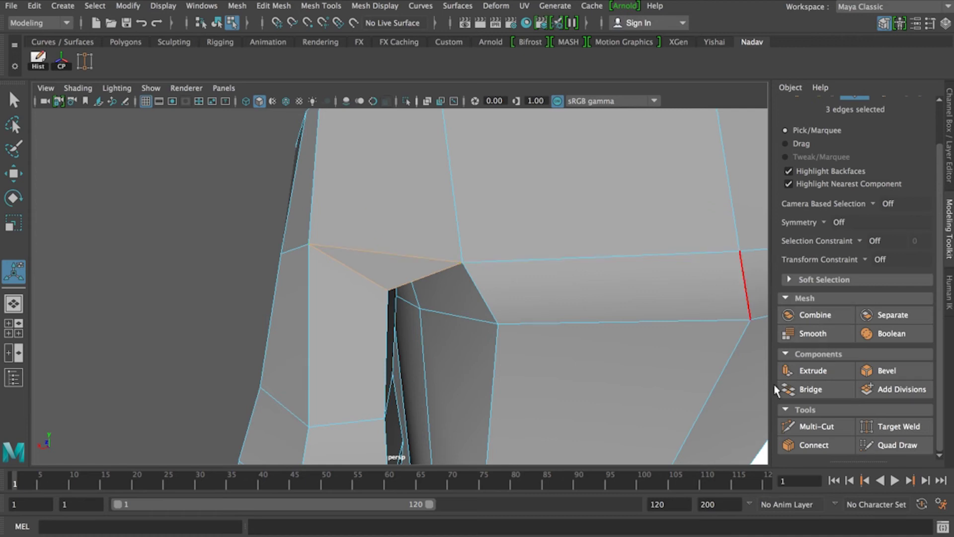
- Multi-Cut an edge line from the rear armpit over the shoulder to the front armpit vertex, ending at the chest's outer corner vertex
{"action": "left_click", "coordinate": [822, 428]}
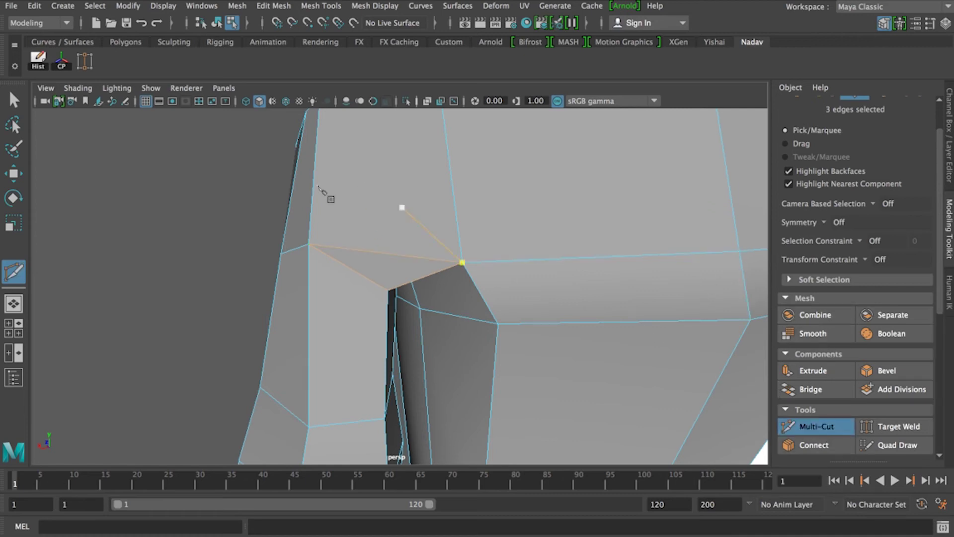
{"action": "left_click_drag", "start_coordinate": [396, 219], "coordinate": [418, 247], "text": "alt"}
{"action": "left_click", "coordinate": [379, 245]}
{"action": "left_click", "coordinate": [449, 229]}
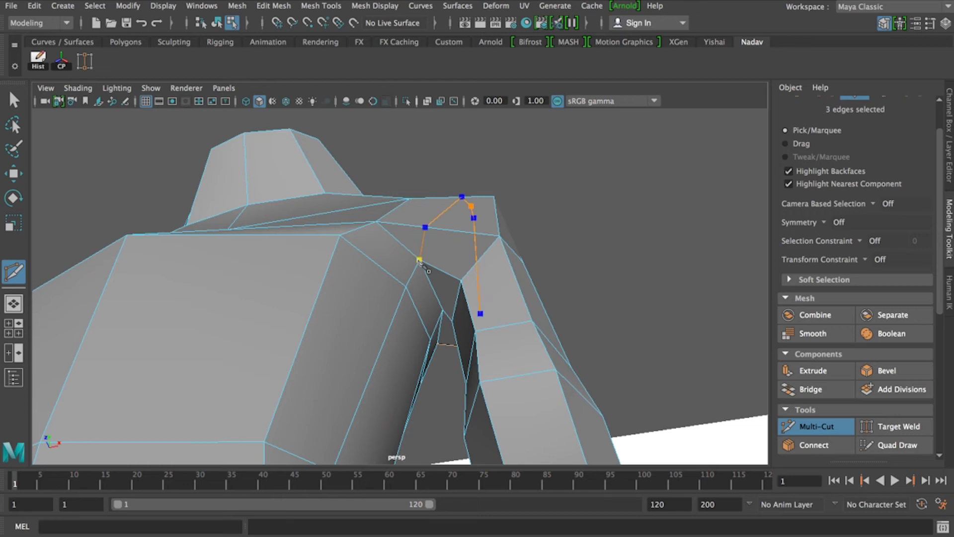
{"action": "left_click", "coordinate": [340, 237]}
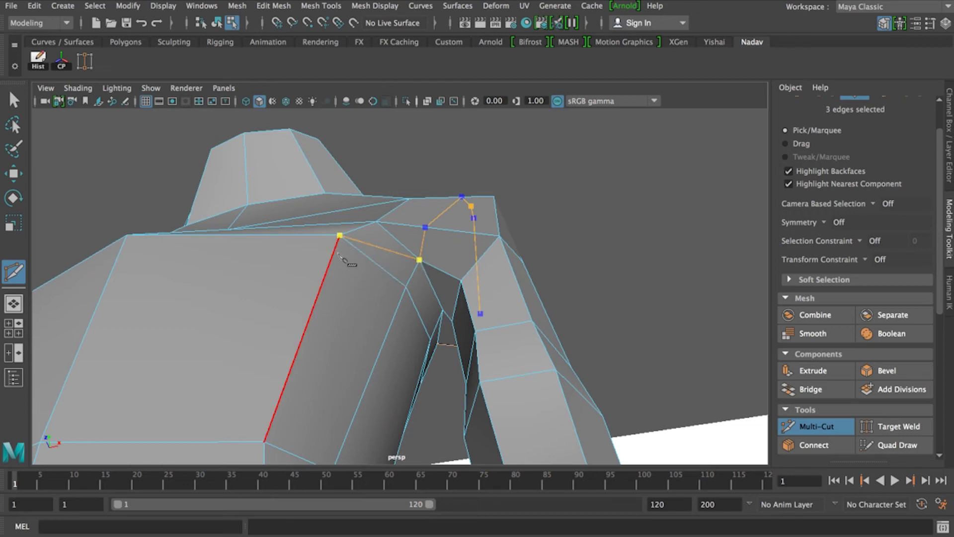
{"action": "key", "text": "Return"}
- Delete the diagonal edge running from the upper chest line to the front armpit vertex
{"action": "left_click_drag", "start_coordinate": [367, 267], "coordinate": [371, 231], "text": "alt"}
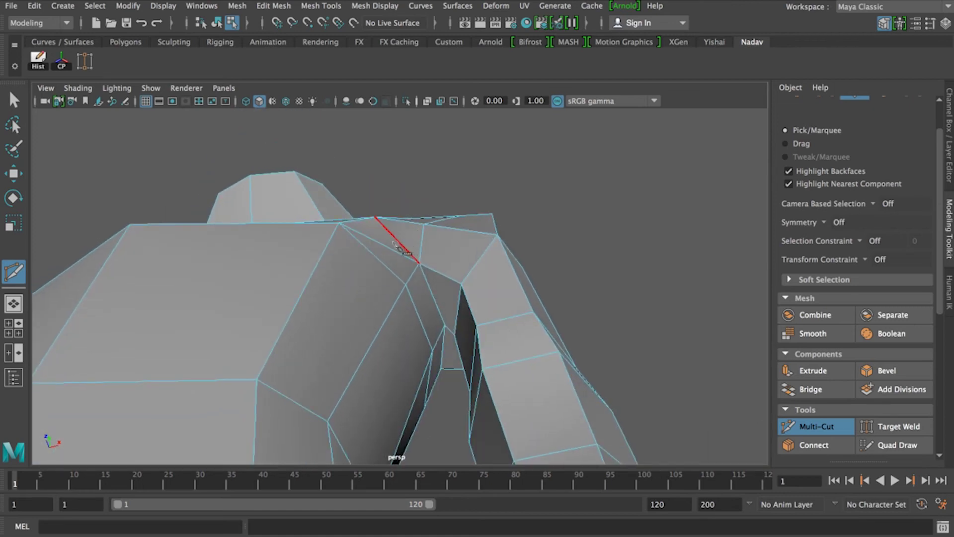
{"action": "key", "text": "q"}
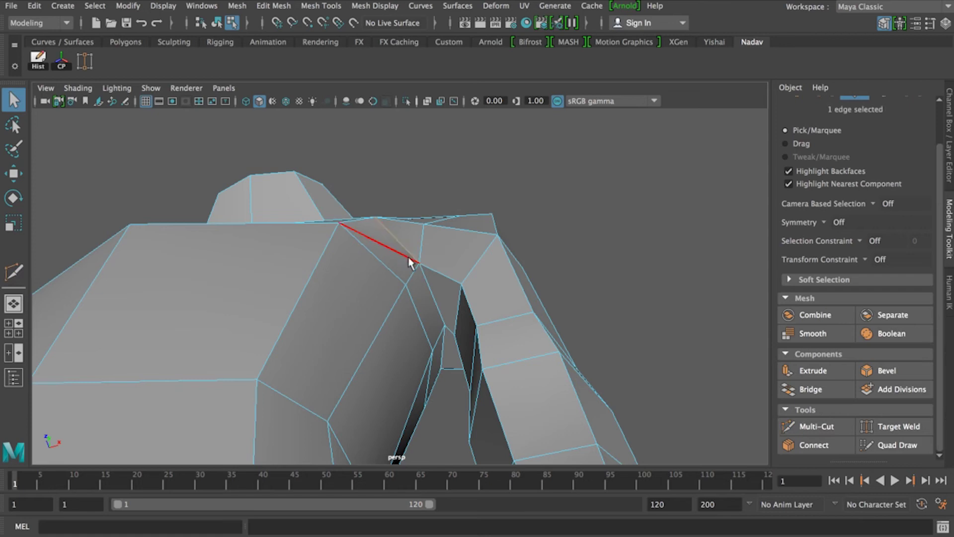
{"action": "key", "text": "Delete"}
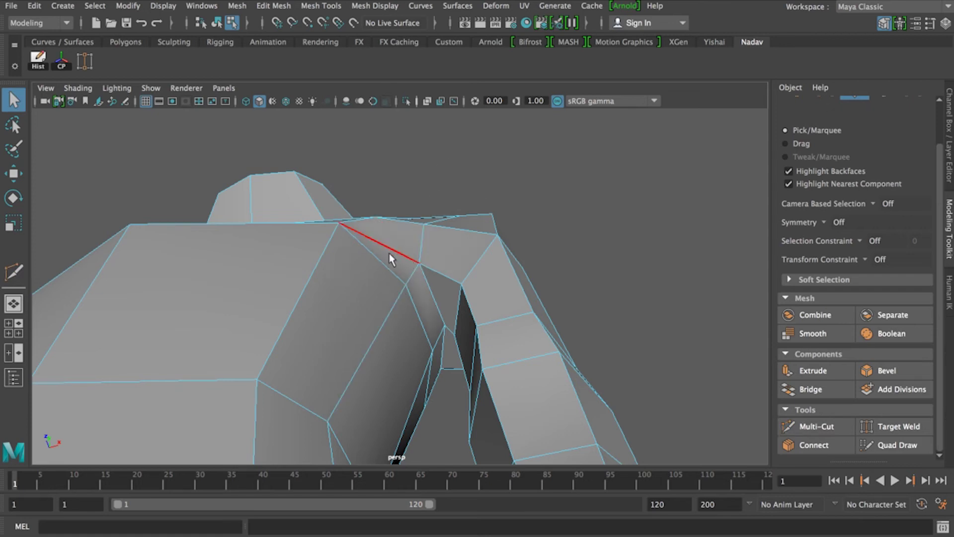
- Move the new vertex above the rear armpit slightly upward on the back of the shoulder
{"action": "left_click_drag", "start_coordinate": [381, 276], "coordinate": [388, 318], "text": "alt"}
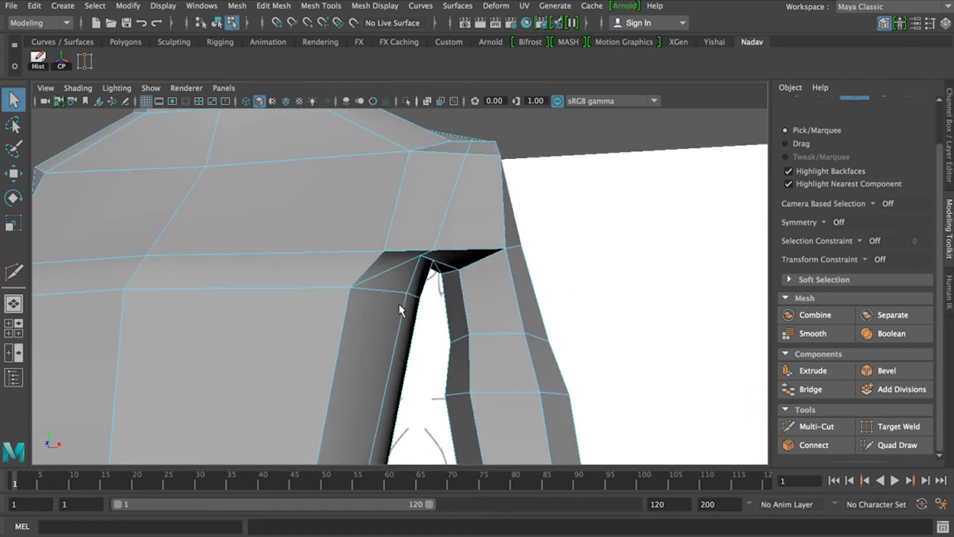
{"action": "scroll", "coordinate": [413, 287], "scroll_direction": "down", "scroll_amount": 5}
{"action": "left_click_drag", "start_coordinate": [472, 297], "coordinate": [387, 262], "text": "alt"}
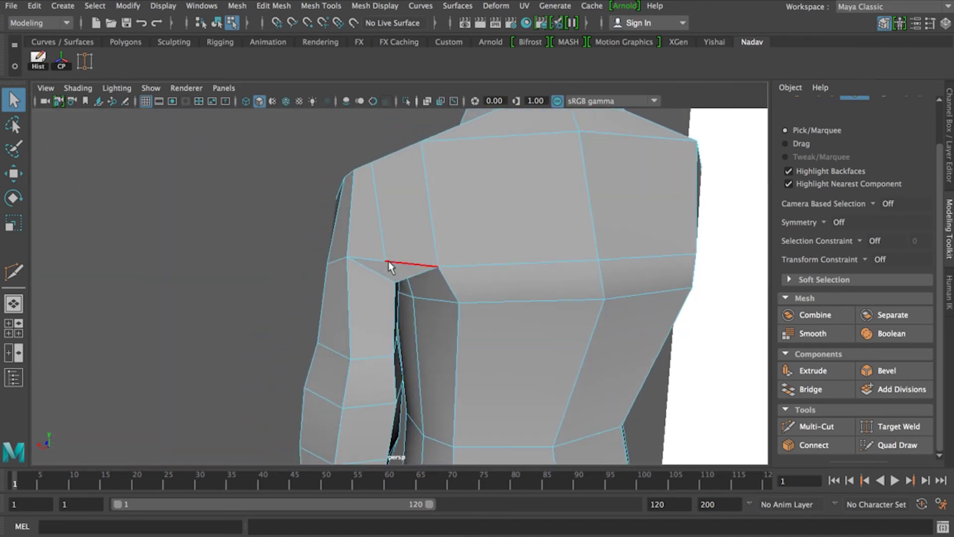
{"action": "right_click", "coordinate": [389, 261]}
{"action": "mouse_move", "coordinate": [397, 257]}
{"action": "right_mouse_down"}
{"action": "mouse_move", "coordinate": [353, 146]}
{"action": "mouse_move", "coordinate": [346, 177]}
{"action": "right_mouse_up"}
{"action": "key", "text": "w"}
{"action": "left_click_drag", "start_coordinate": [386, 260], "coordinate": [391, 250]}
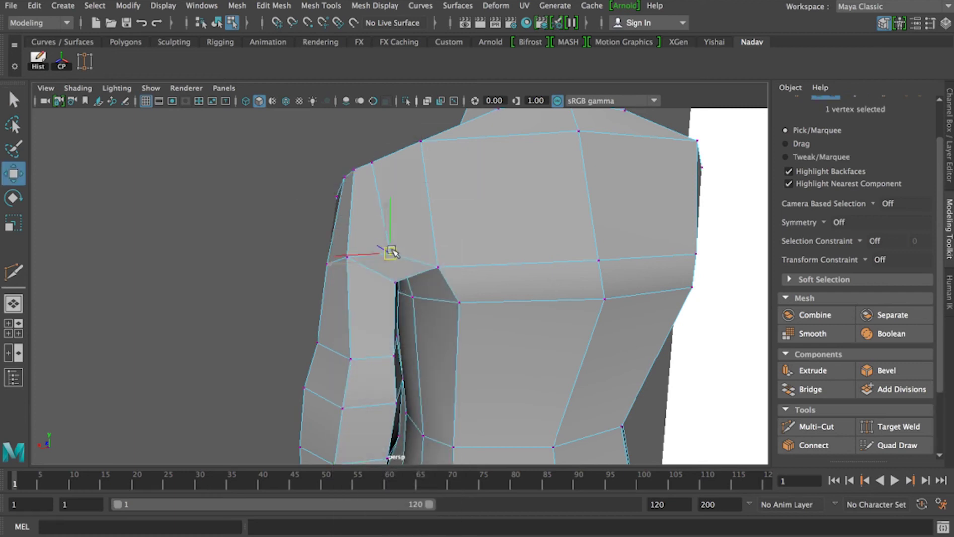
- Select the rear armpit vertex and adjust its height and depth from the side
{"action": "left_click", "coordinate": [397, 283]}
{"action": "left_click_drag", "start_coordinate": [376, 302], "coordinate": [408, 318], "text": "alt"}
{"action": "left_click_drag", "start_coordinate": [410, 321], "coordinate": [502, 294], "text": "alt"}
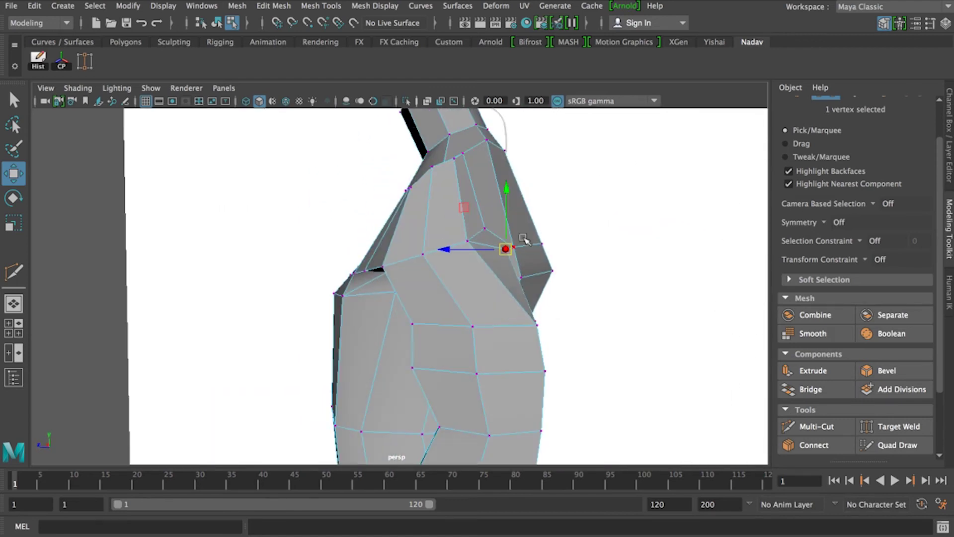
{"action": "left_click_drag", "start_coordinate": [507, 199], "coordinate": [489, 255]}
{"action": "left_click", "coordinate": [494, 255]}
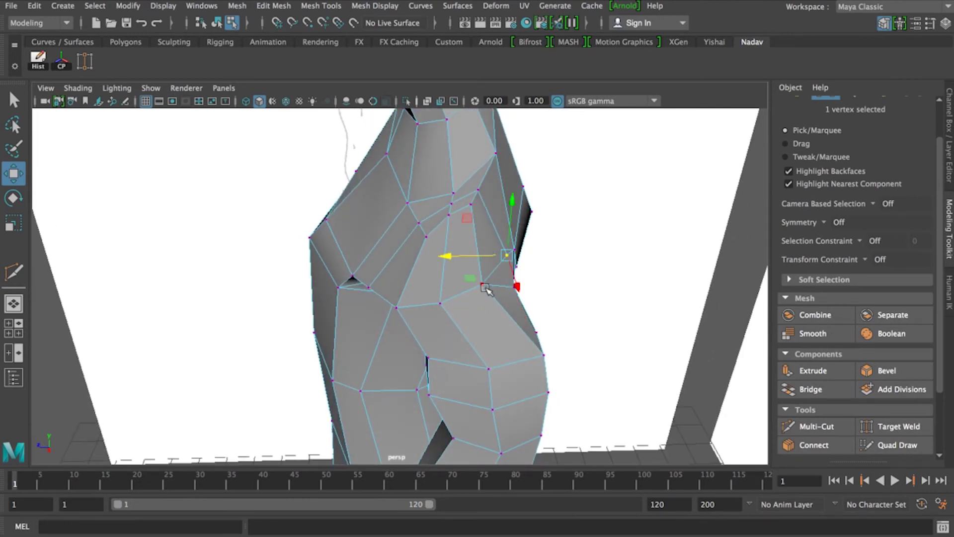
- Adjust the depth of the vertex at the upper arm's outer side and reposition the vertex on top of the shoulder
{"action": "left_click", "coordinate": [483, 285]}
{"action": "left_click_drag", "start_coordinate": [452, 285], "coordinate": [465, 280]}
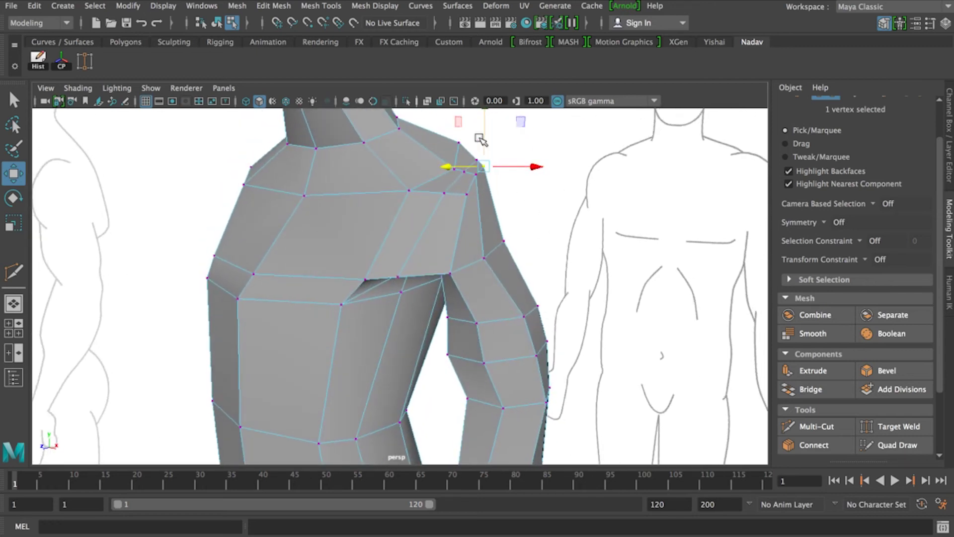
{"action": "left_click_drag", "start_coordinate": [481, 141], "coordinate": [484, 141]}
- Multi-Cut an edge line from the armpit-side vertex across the front of the chest and remove the old edge above its outer end
{"action": "left_click_drag", "start_coordinate": [424, 265], "coordinate": [328, 298], "text": "alt"}
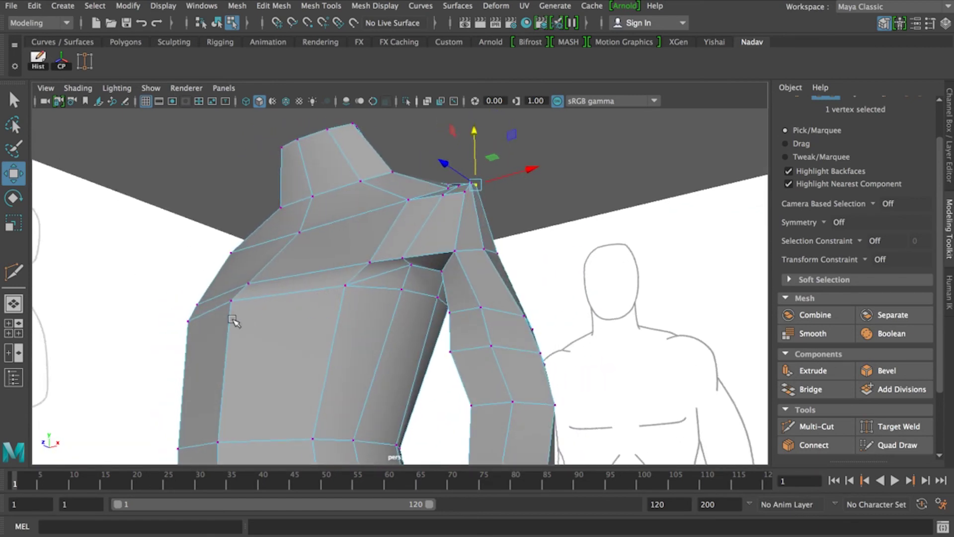
{"action": "left_click", "coordinate": [810, 427]}
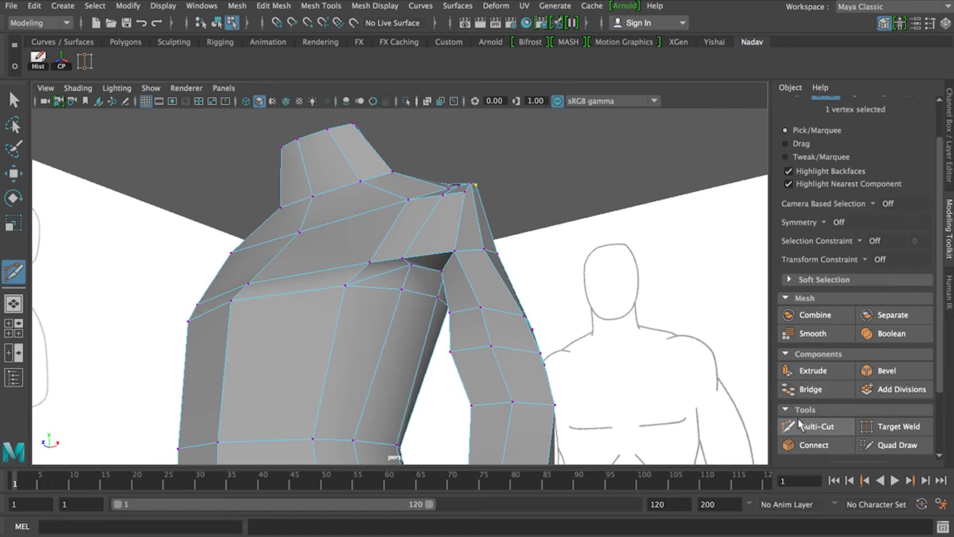
{"action": "left_click", "coordinate": [402, 289]}
{"action": "left_click", "coordinate": [341, 304]}
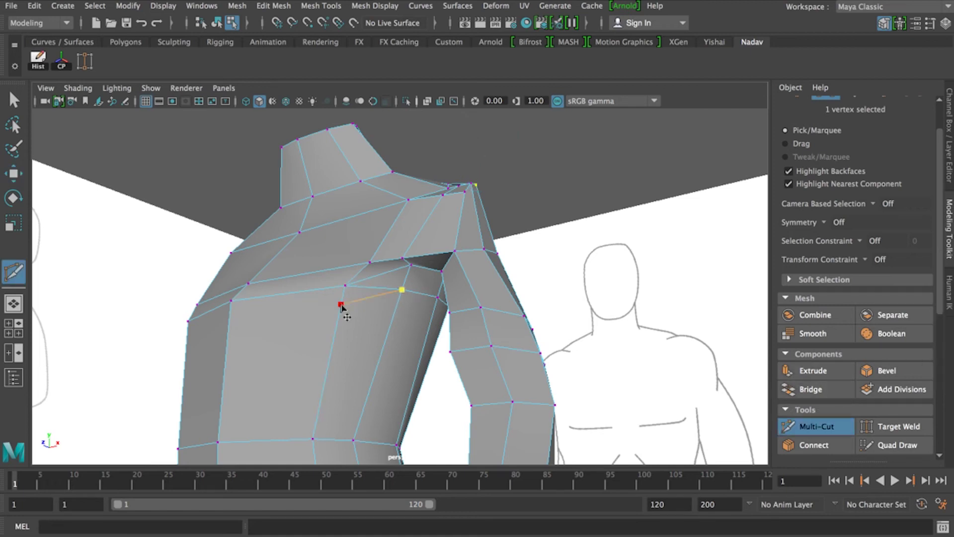
{"action": "left_click", "coordinate": [229, 324]}
{"action": "right_click", "coordinate": [241, 314]}
{"action": "left_click", "coordinate": [341, 304]}
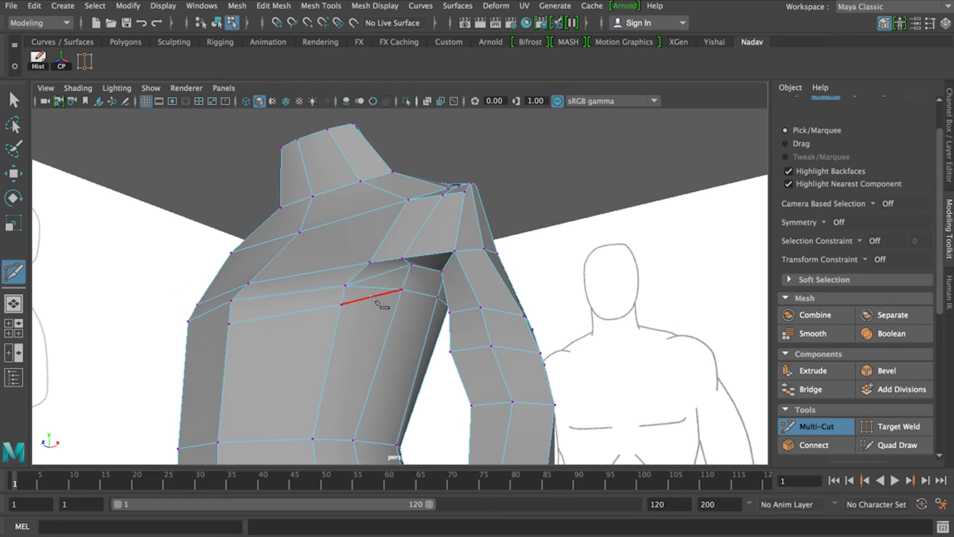
{"action": "key", "text": "q"}
{"action": "right_click_drag", "start_coordinate": [377, 287], "coordinate": [396, 184]}
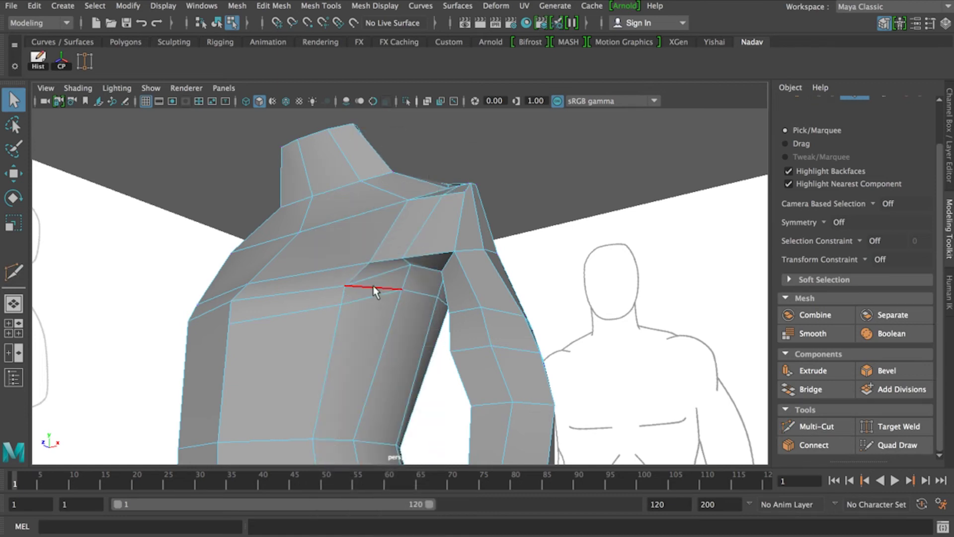
- Delete all faces of the armless half of the body up to the centre line, using the front view
{"action": "left_click_drag", "start_coordinate": [322, 354], "coordinate": [376, 304], "text": "alt"}
{"action": "scroll", "coordinate": [360, 345], "scroll_direction": "down", "scroll_amount": 10}
{"action": "right_click_drag", "start_coordinate": [378, 308], "coordinate": [375, 207]}
{"action": "key", "text": "space"}
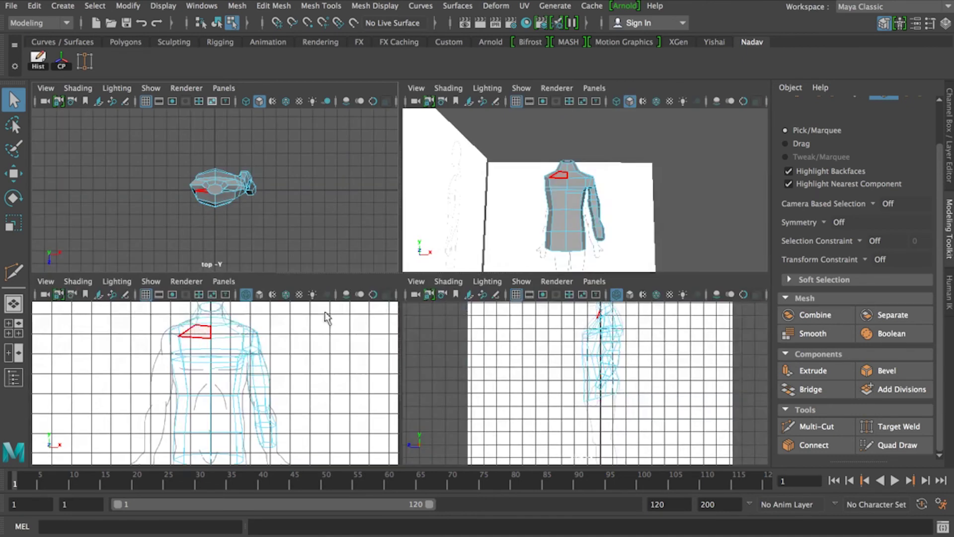
{"action": "key", "text": "space"}
{"action": "scroll", "coordinate": [419, 272], "scroll_direction": "down", "scroll_amount": 5}
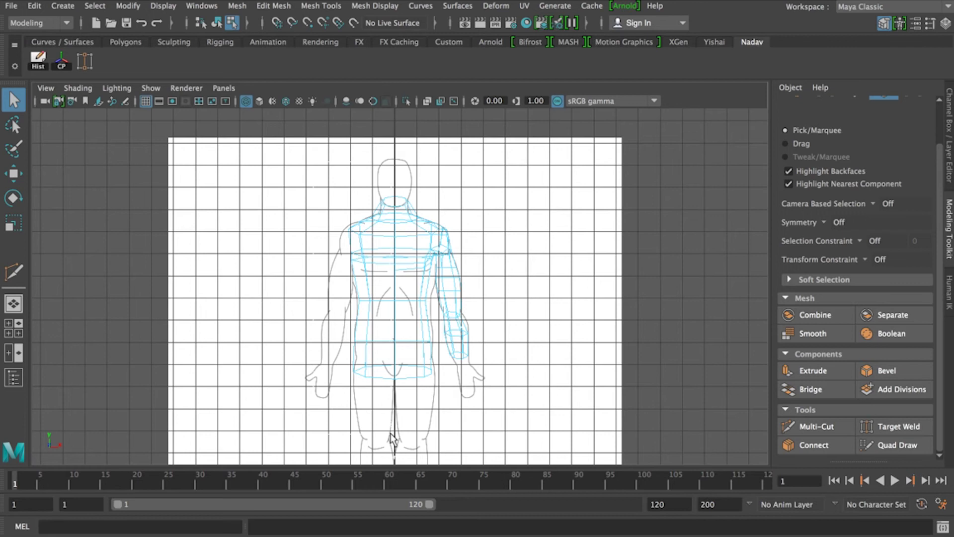
{"action": "left_click_drag", "start_coordinate": [390, 431], "coordinate": [390, 431]}
{"action": "key", "text": "Delete"}
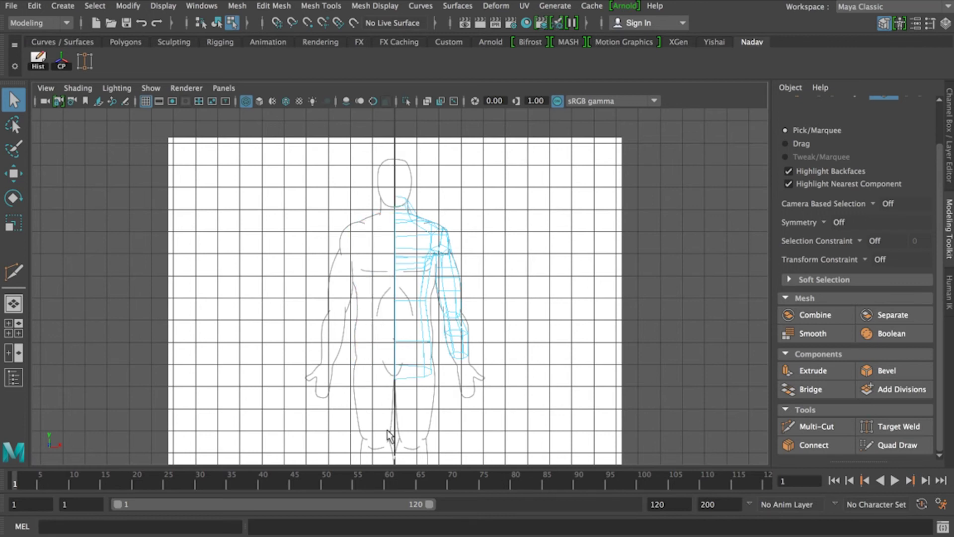
{"action": "key", "text": "space"}
{"action": "key", "text": "space"}
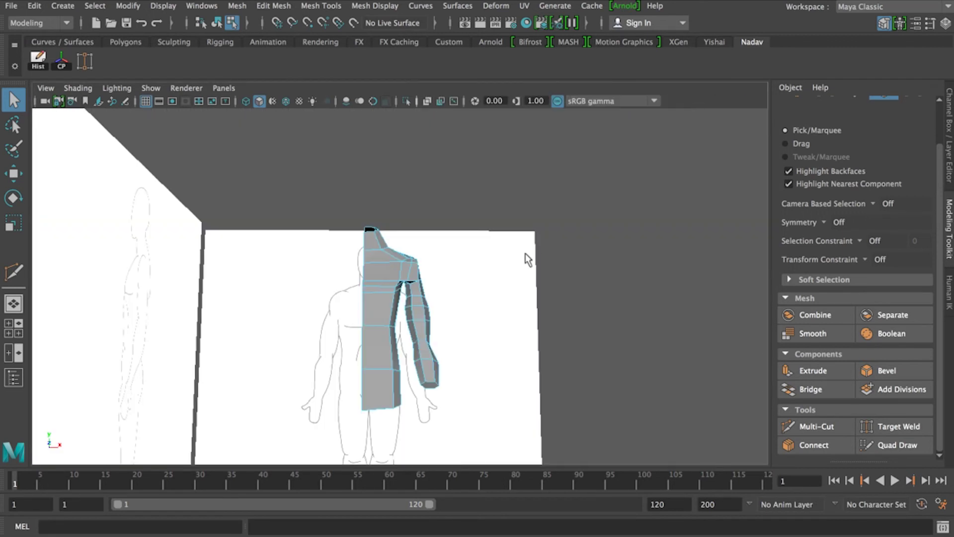
- Turn on the smooth mesh preview and examine the shoulder and armpit from several sides
{"action": "left_click_drag", "start_coordinate": [522, 286], "coordinate": [411, 295], "text": "alt"}
{"action": "scroll", "coordinate": [418, 313], "scroll_direction": "up", "scroll_amount": 5}
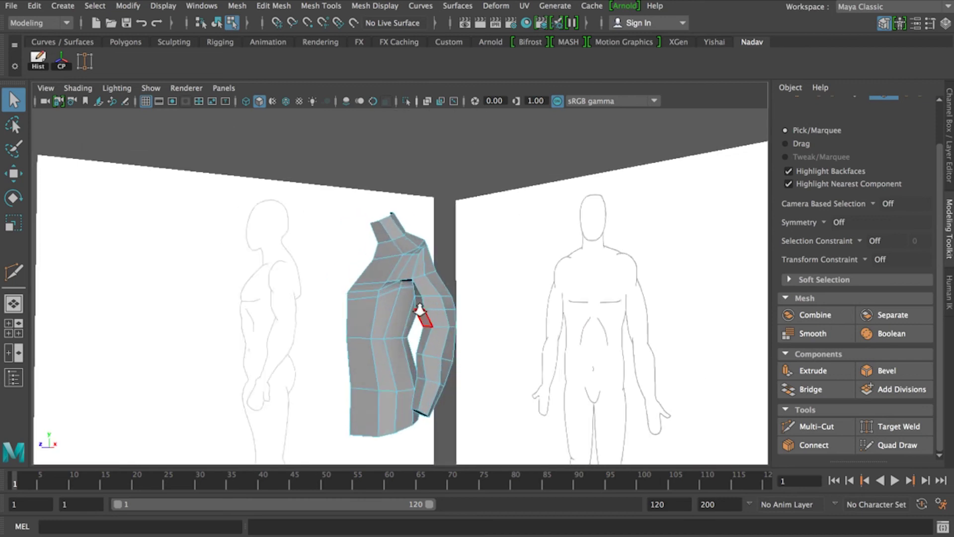
{"action": "left_click_drag", "start_coordinate": [416, 330], "coordinate": [438, 298], "text": "alt"}
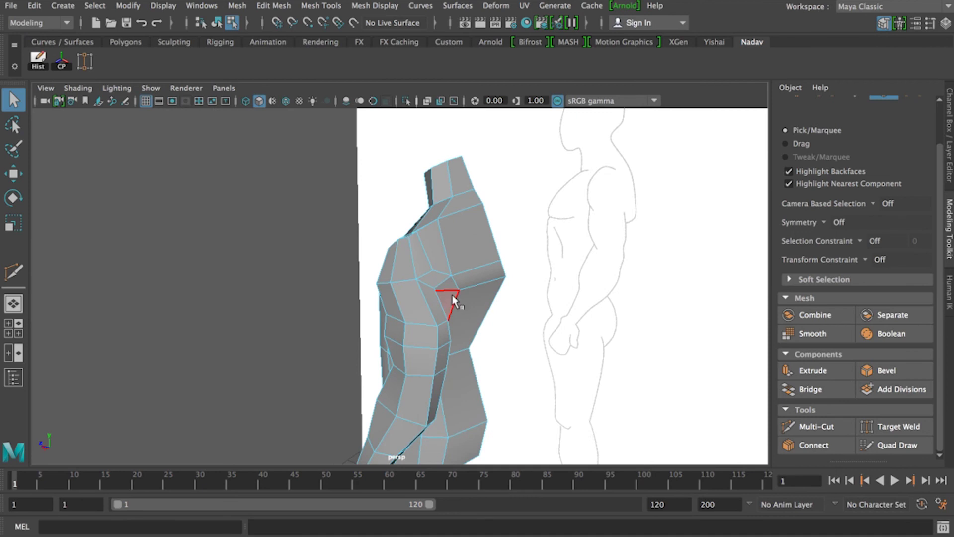
{"action": "key", "text": "3"}
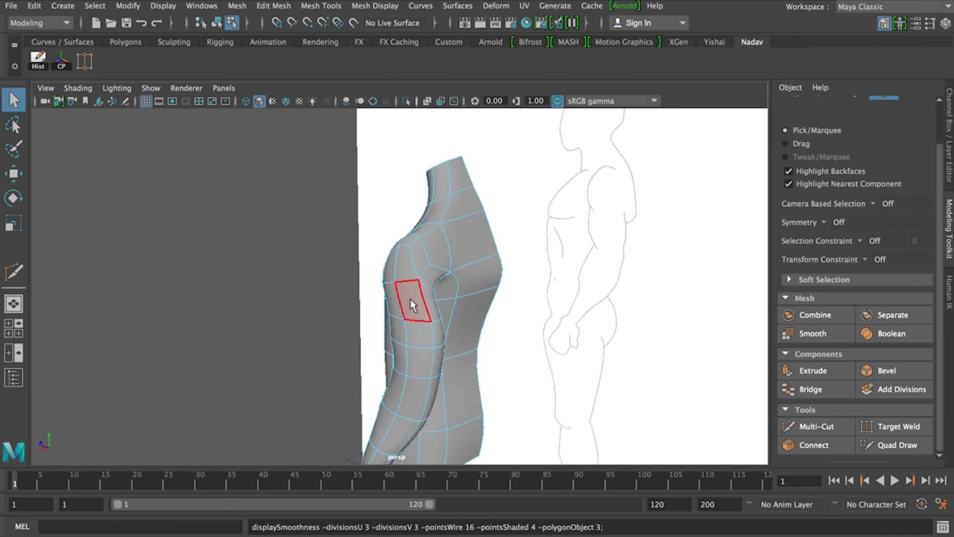
{"action": "left_click", "coordinate": [320, 284]}
{"action": "left_click_drag", "start_coordinate": [398, 343], "coordinate": [375, 291], "text": "alt"}
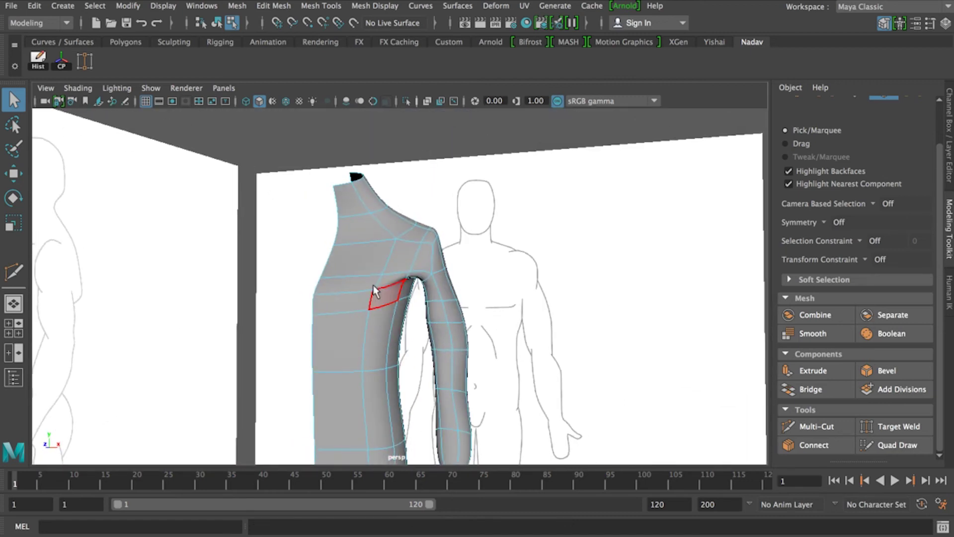
- Select the face loop across the chest and shoulder, and the loop running from the neck down the arm, to check the topology
{"action": "right_click_drag", "start_coordinate": [370, 282], "coordinate": [370, 116]}
{"action": "right_click_drag", "start_coordinate": [376, 152], "coordinate": [369, 208]}
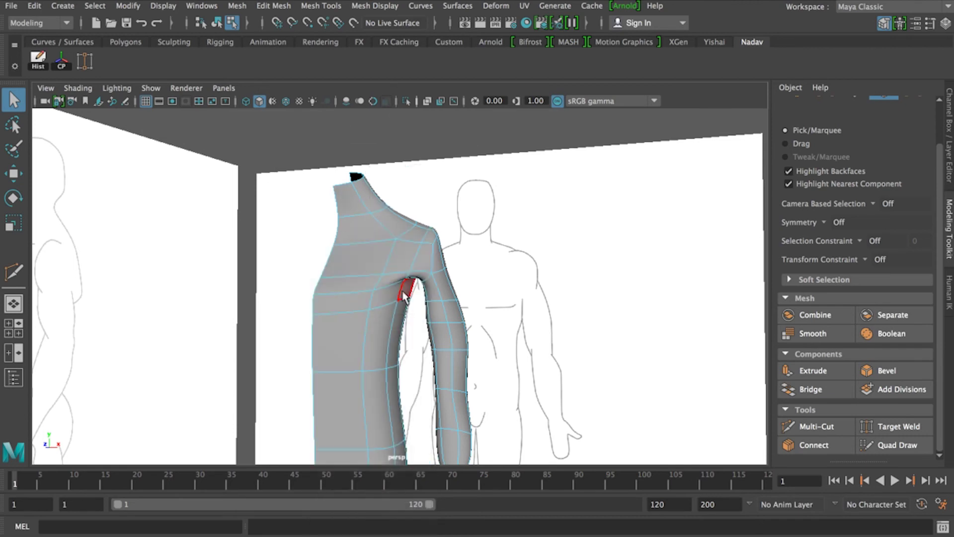
{"action": "left_click", "coordinate": [377, 266]}
{"action": "double_click", "coordinate": [395, 260], "text": "shift"}
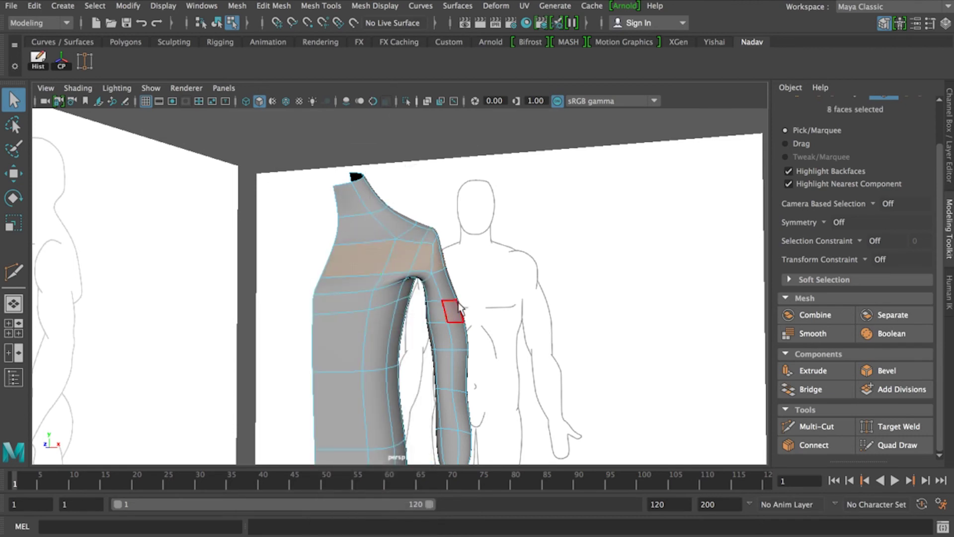
{"action": "left_click_drag", "start_coordinate": [494, 287], "coordinate": [426, 289], "text": "alt"}
{"action": "left_click", "coordinate": [416, 228]}
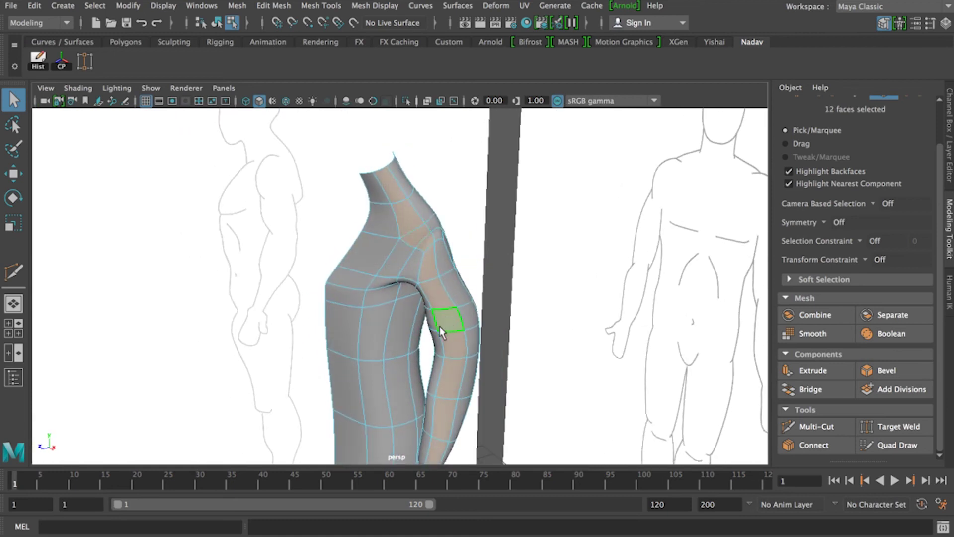
- Select the face loops down the side of the torso and into the armpit to check their flow
{"action": "left_click_drag", "start_coordinate": [426, 337], "coordinate": [401, 316], "text": "alt"}
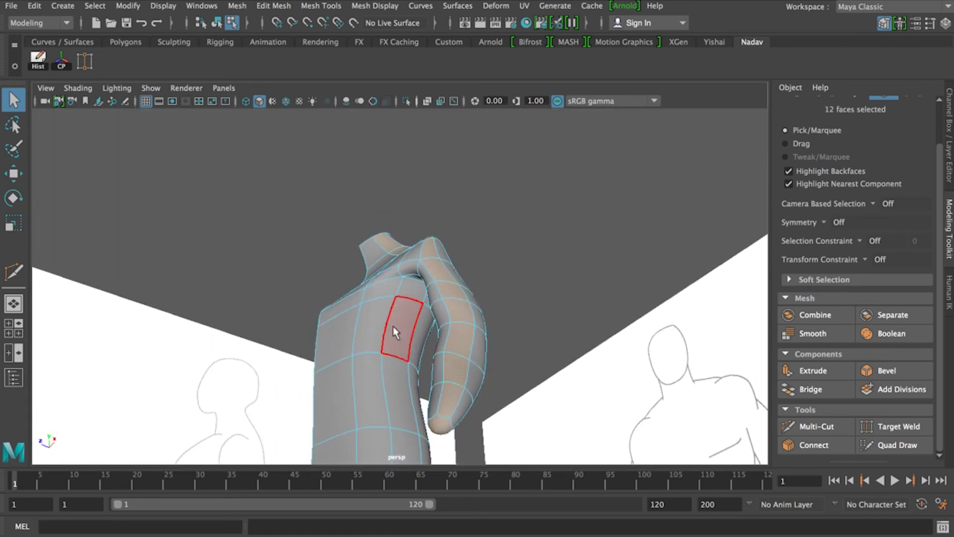
{"action": "left_click", "coordinate": [396, 328]}
{"action": "double_click", "coordinate": [410, 291], "text": "shift"}
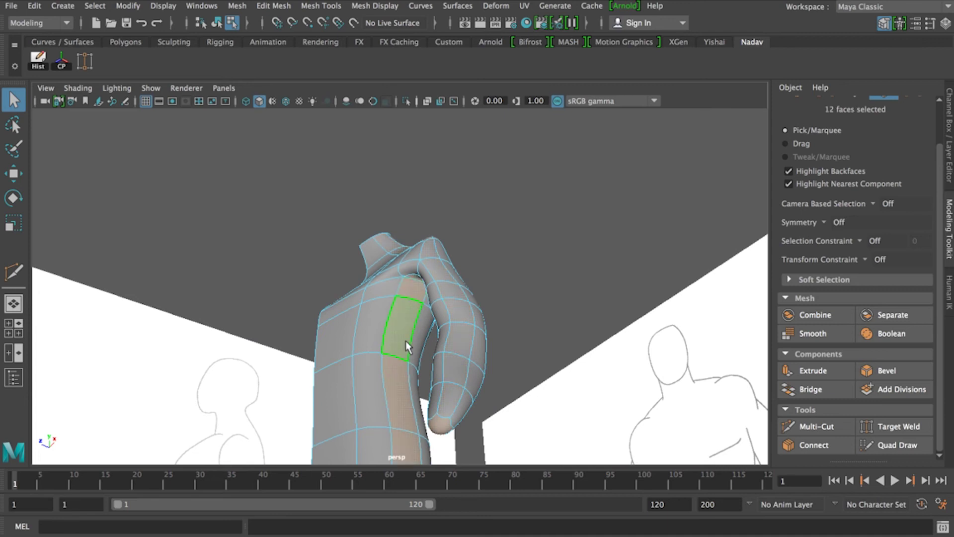
{"action": "left_click_drag", "start_coordinate": [405, 341], "coordinate": [441, 313], "text": "alt"}
{"action": "left_click", "coordinate": [414, 328]}
{"action": "left_click", "coordinate": [420, 319], "text": "shift"}
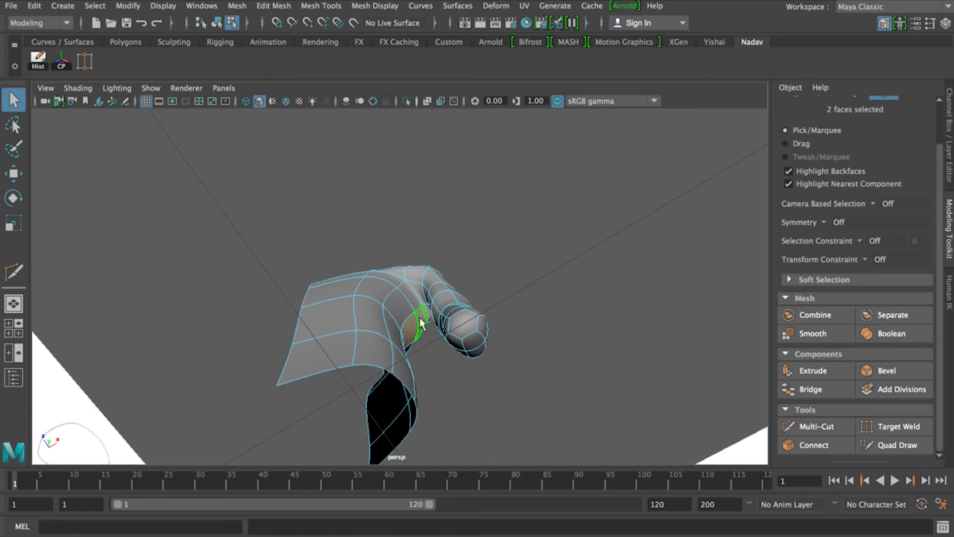
{"action": "double_click", "coordinate": [421, 319], "text": "shift"}
{"action": "left_click_drag", "start_coordinate": [387, 316], "coordinate": [431, 317], "text": "alt"}
{"action": "key", "text": "Delete"}
- Turn off the smooth preview and shift the torso's side edge below the armpit to the outline in the front view
{"action": "key", "text": "F8"}
{"action": "key", "text": "1"}
{"action": "left_click_drag", "start_coordinate": [487, 201], "coordinate": [547, 284], "text": "alt"}
{"action": "right_click", "coordinate": [431, 260]}
{"action": "left_click", "coordinate": [431, 134]}
{"action": "left_click", "coordinate": [416, 300]}
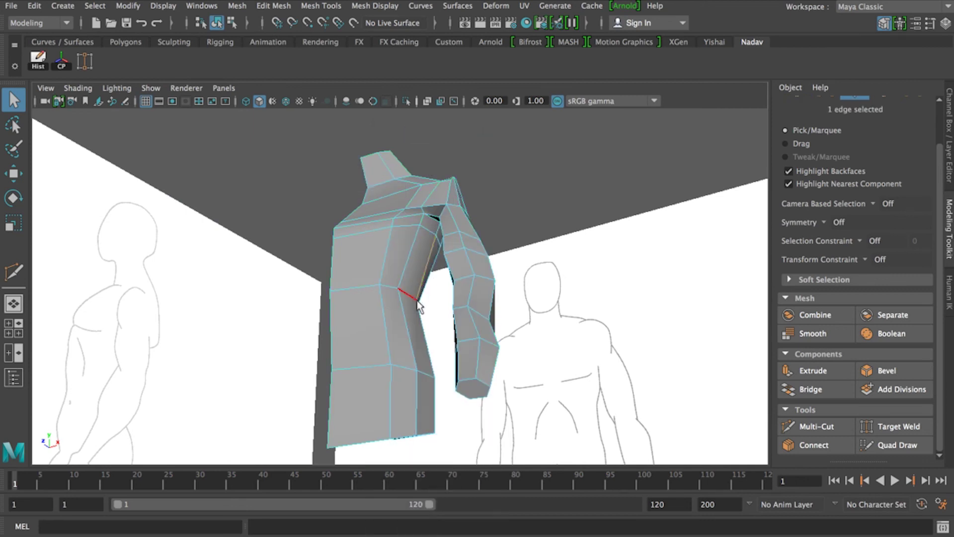
{"action": "key", "text": "space"}
{"action": "key", "text": "space"}
{"action": "key", "text": "f"}
{"action": "mouse_move", "coordinate": [413, 332]}
{"action": "right_mouse_down", "text": "alt"}
{"action": "mouse_move", "coordinate": [447, 308]}
{"action": "mouse_move", "coordinate": [425, 325]}
{"action": "right_mouse_up", "text": "alt"}
{"action": "key", "text": "w"}
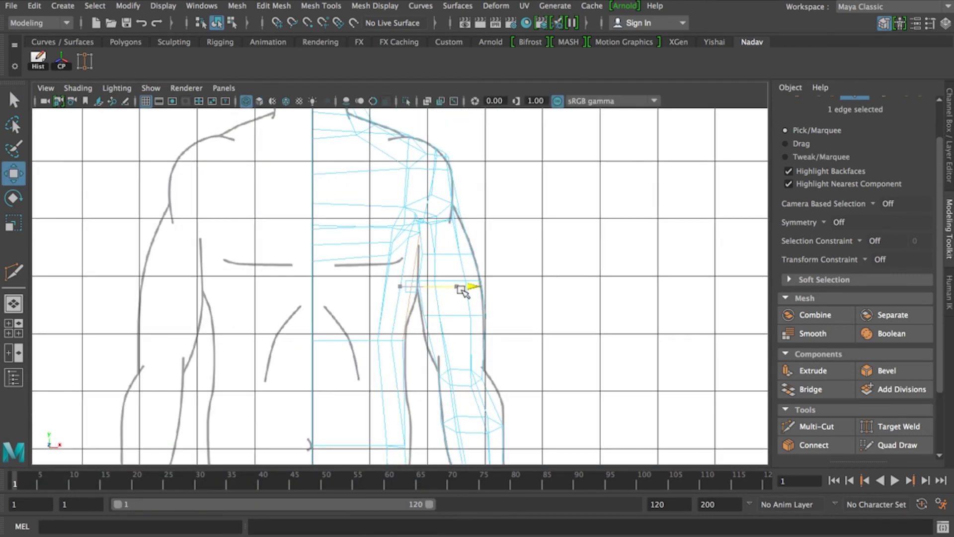
- Move and slightly rotate the lower side edge of the torso to follow the waist outline
{"action": "left_click", "coordinate": [406, 376]}
{"action": "left_click_drag", "start_coordinate": [462, 392], "coordinate": [463, 392]}
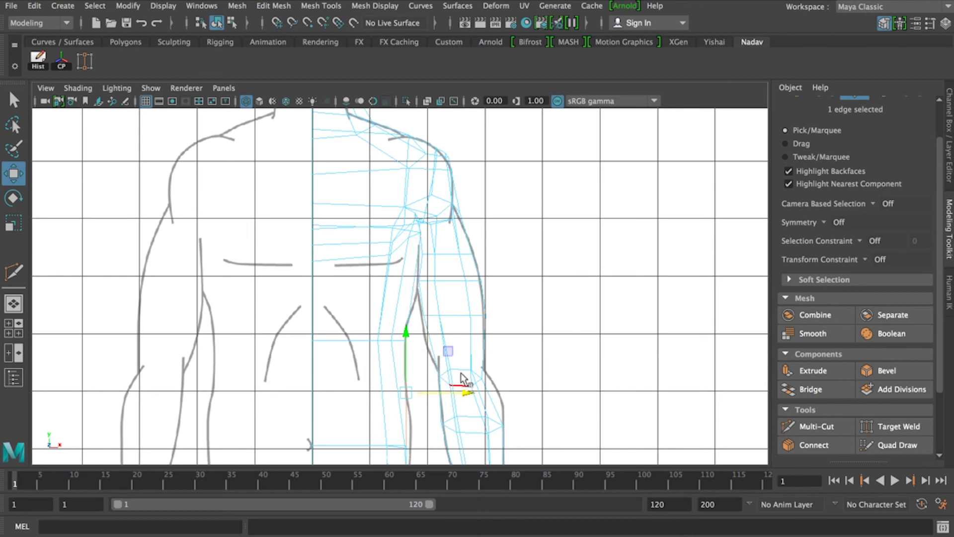
{"action": "key", "text": "e"}
{"action": "left_click_drag", "start_coordinate": [457, 349], "coordinate": [456, 347]}
{"action": "key", "text": "w"}
{"action": "left_click_drag", "start_coordinate": [465, 393], "coordinate": [465, 393]}
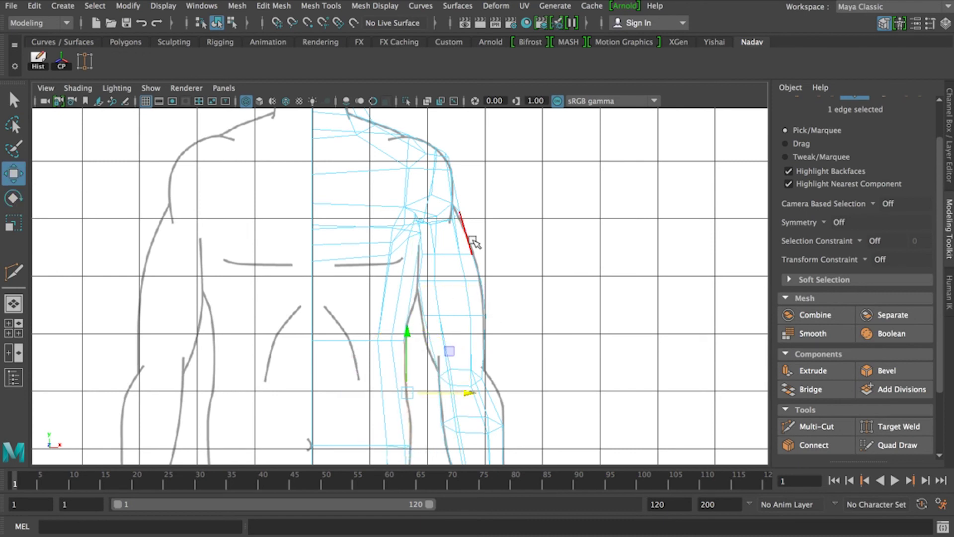
- Delete the faces capping the end of the arm and return to object selection
{"action": "key", "text": "space"}
{"action": "key", "text": "space"}
{"action": "right_click_drag", "start_coordinate": [477, 390], "coordinate": [492, 226]}
{"action": "left_click", "coordinate": [472, 389]}
{"action": "key", "text": "Delete"}
{"action": "left_click_drag", "start_coordinate": [366, 348], "coordinate": [424, 328], "text": "alt"}
{"action": "key", "text": "q"}
{"action": "right_click_drag", "start_coordinate": [392, 262], "coordinate": [400, 198]}
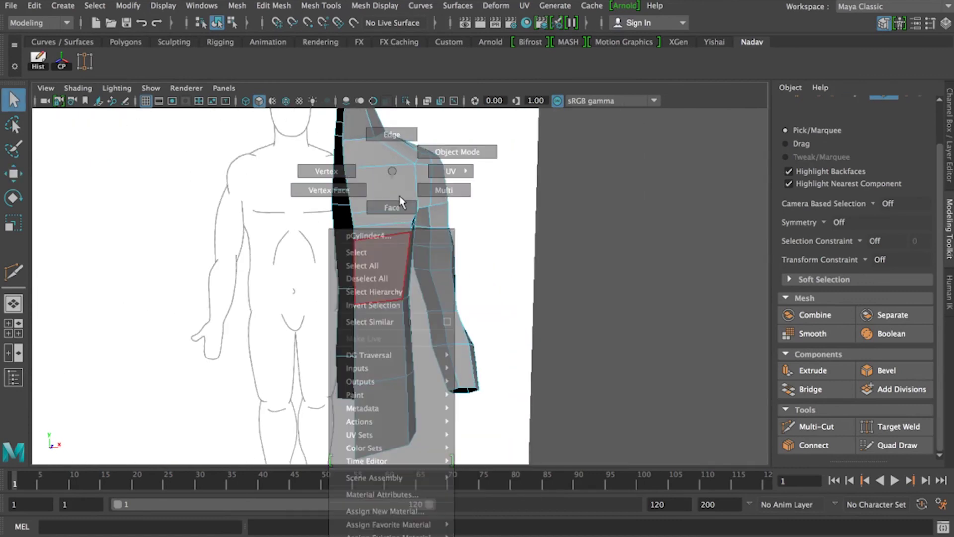
{"action": "key", "text": "F8"}
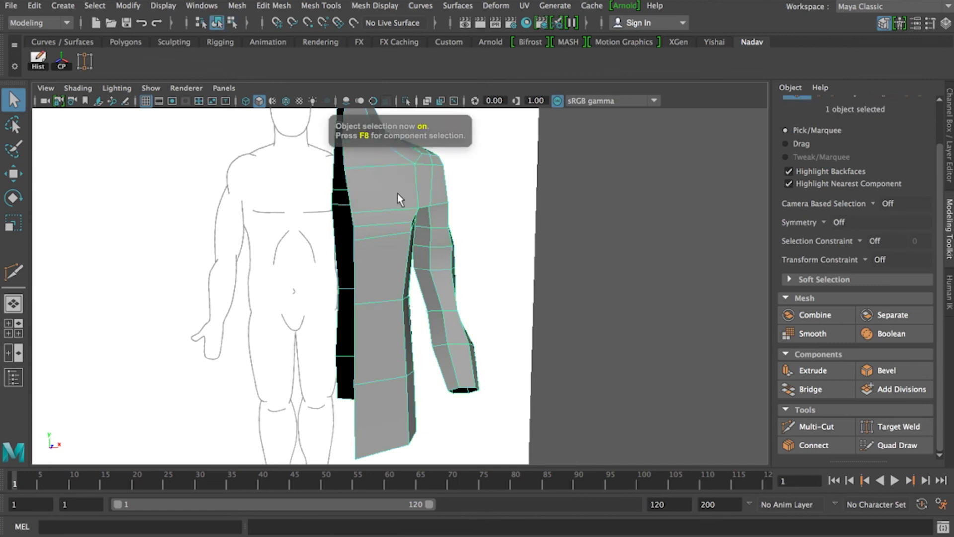
- Move the half body's pivot onto the centre line with vertex snapping in the front view
{"action": "key", "text": "w"}
{"action": "left_click_drag", "start_coordinate": [402, 344], "coordinate": [342, 307], "text": "alt"}
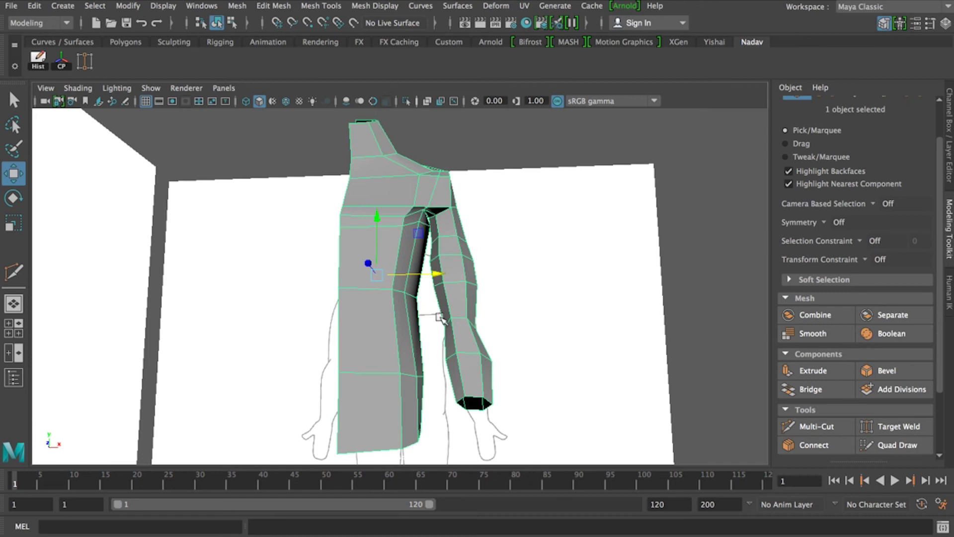
{"action": "key", "text": "space"}
{"action": "key", "text": "space"}
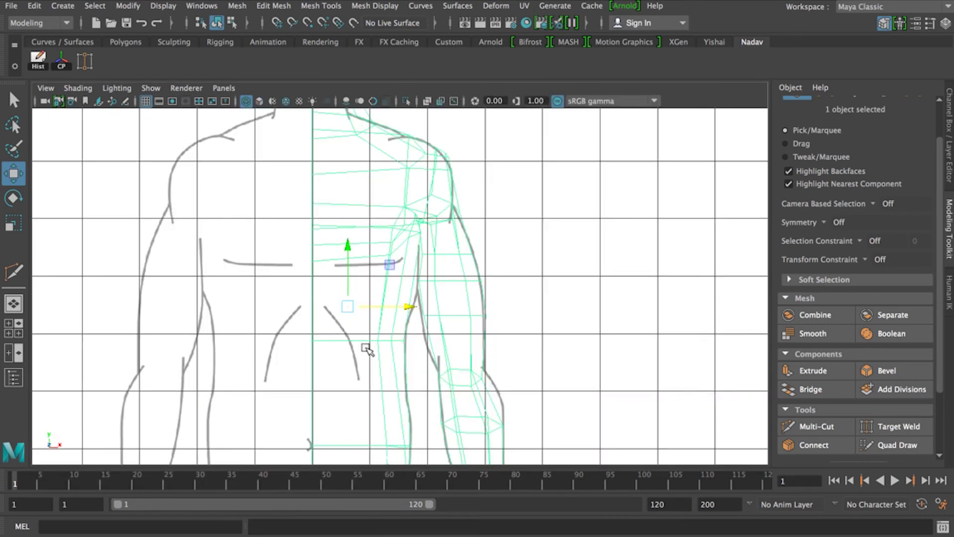
{"action": "scroll", "coordinate": [368, 350], "scroll_direction": "down", "scroll_amount": 5}
{"action": "scroll", "coordinate": [369, 354], "scroll_direction": "up", "scroll_amount": 1}
{"action": "key", "text": "d"}
{"action": "key", "text": "v"}
{"action": "left_click_drag", "start_coordinate": [369, 299], "coordinate": [349, 312]}
{"action": "key", "text": "d"}
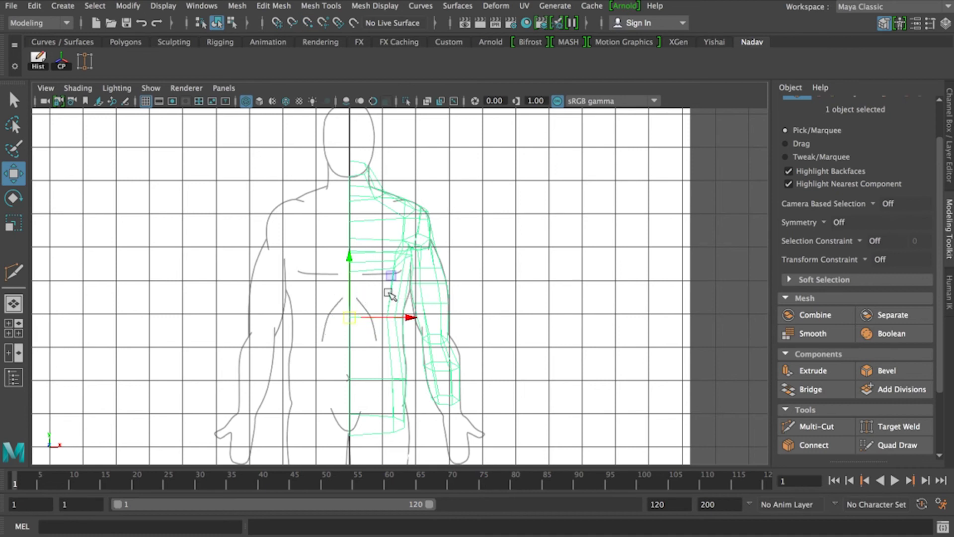
- Mirror the half body with Duplicate Special as an Instance with Scale X -1, then reselect the original half
{"action": "key", "text": "space"}
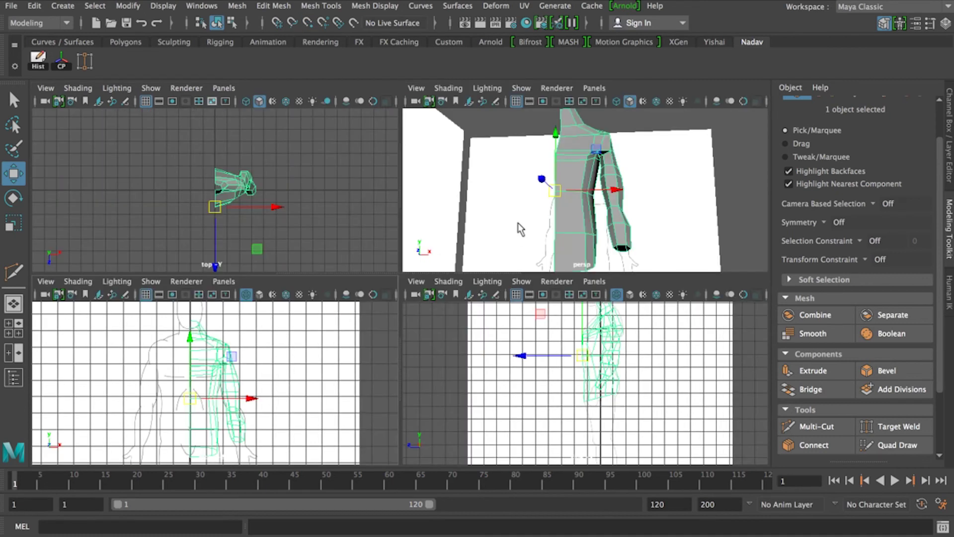
{"action": "key", "text": "space"}
{"action": "left_click", "coordinate": [59, 7]}
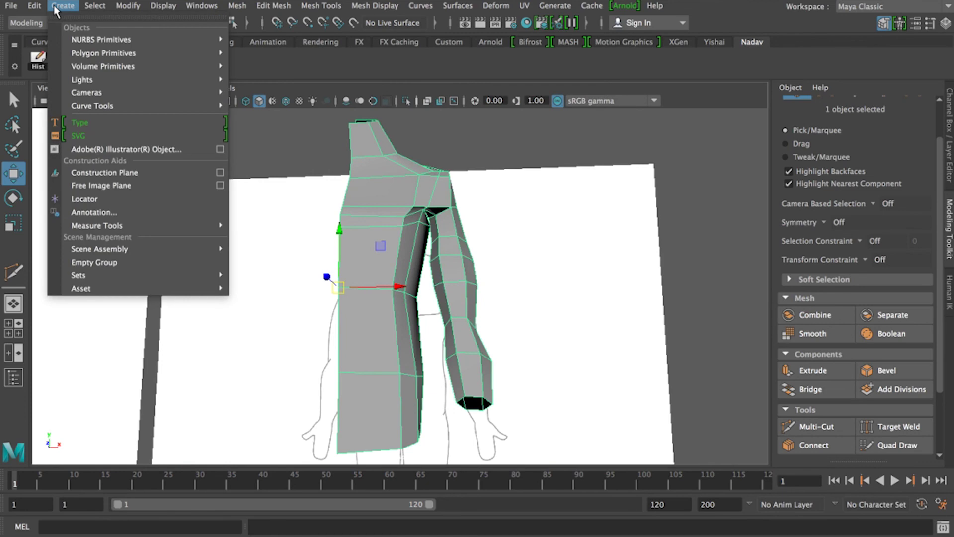
{"action": "mouse_move", "coordinate": [38, 7]}
{"action": "left_click", "coordinate": [186, 213]}
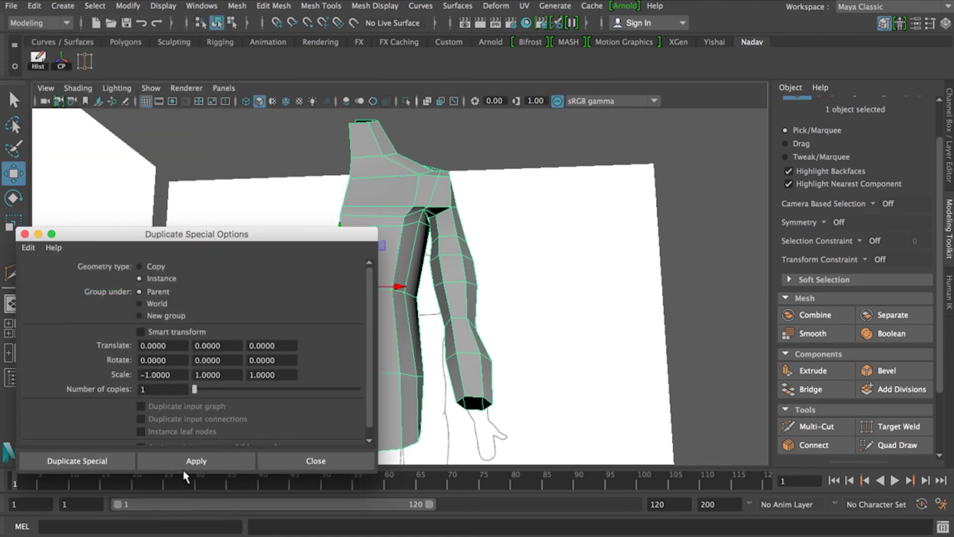
{"action": "left_click", "coordinate": [196, 461]}
{"action": "left_click_drag", "start_coordinate": [158, 242], "coordinate": [663, 169]}
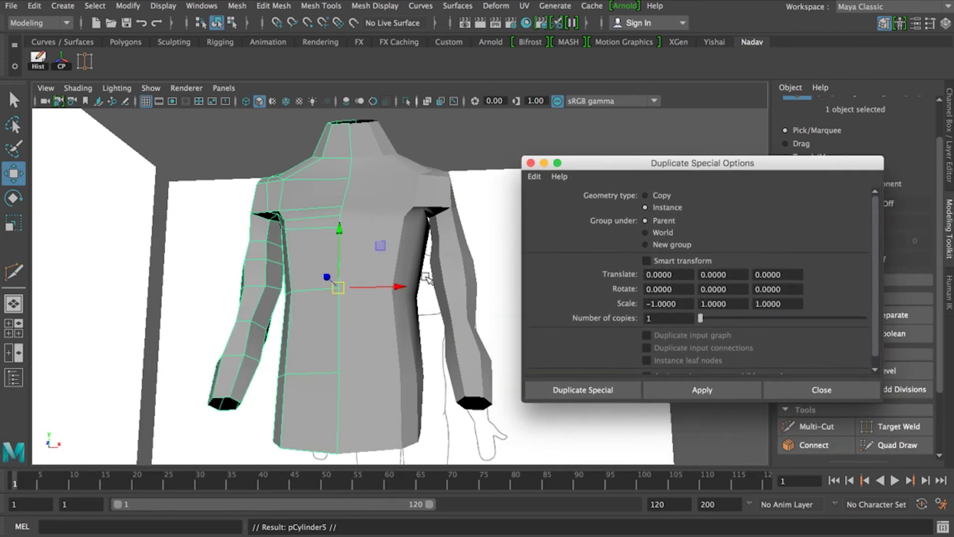
{"action": "left_click_drag", "start_coordinate": [432, 250], "coordinate": [407, 261], "text": "alt"}
{"action": "left_click", "coordinate": [418, 297]}
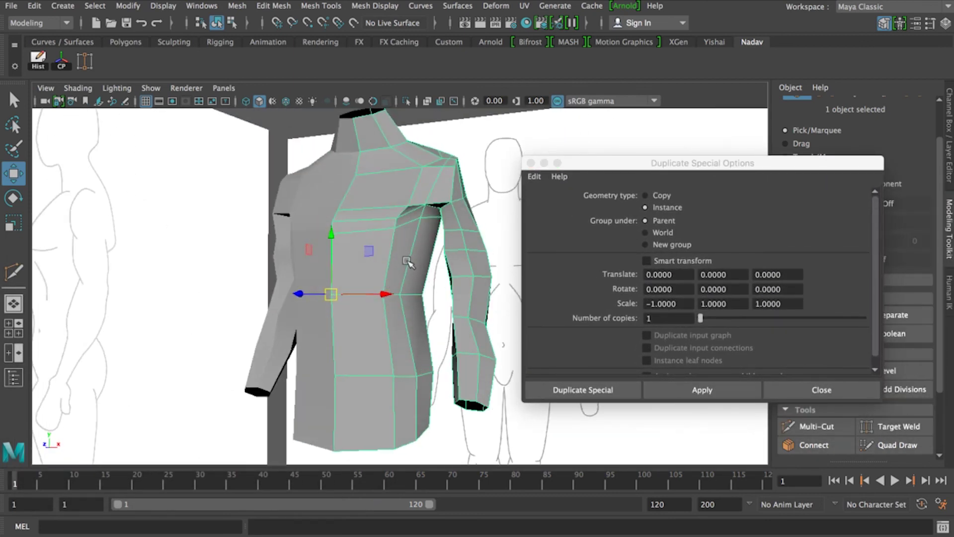
- Select the edge loop at the armpit and adjust its scale
{"action": "scroll", "coordinate": [443, 225], "scroll_direction": "up", "scroll_amount": 3}
{"action": "left_click_drag", "start_coordinate": [439, 228], "coordinate": [402, 252], "text": "alt"}
{"action": "right_click_drag", "start_coordinate": [426, 247], "coordinate": [423, 141]}
{"action": "right_click_drag", "start_coordinate": [450, 222], "coordinate": [441, 149]}
{"action": "double_click", "coordinate": [452, 211]}
{"action": "left_click_drag", "start_coordinate": [450, 215], "coordinate": [452, 268], "text": "alt"}
{"action": "key", "text": "r"}
{"action": "left_click_drag", "start_coordinate": [457, 215], "coordinate": [446, 193], "text": "alt"}
{"action": "left_click_drag", "start_coordinate": [488, 237], "coordinate": [447, 323], "text": "alt"}
- Turn on the smooth mesh preview for both halves of the body and examine the whole torso
{"action": "scroll", "coordinate": [462, 194], "scroll_direction": "down", "scroll_amount": 3}
{"action": "key", "text": "3"}
{"action": "left_click", "coordinate": [355, 296]}
{"action": "double_click", "coordinate": [409, 296]}
{"action": "scroll", "coordinate": [439, 271], "scroll_direction": "down", "scroll_amount": 5}
{"action": "mouse_move", "coordinate": [431, 182]}
{"action": "left_mouse_down", "text": "alt"}
{"action": "mouse_move", "coordinate": [441, 201]}
{"action": "mouse_move", "coordinate": [450, 177]}
{"action": "left_mouse_up", "text": "alt"}
{"action": "double_click", "coordinate": [373, 169]}
{"action": "left_click", "coordinate": [433, 157]}
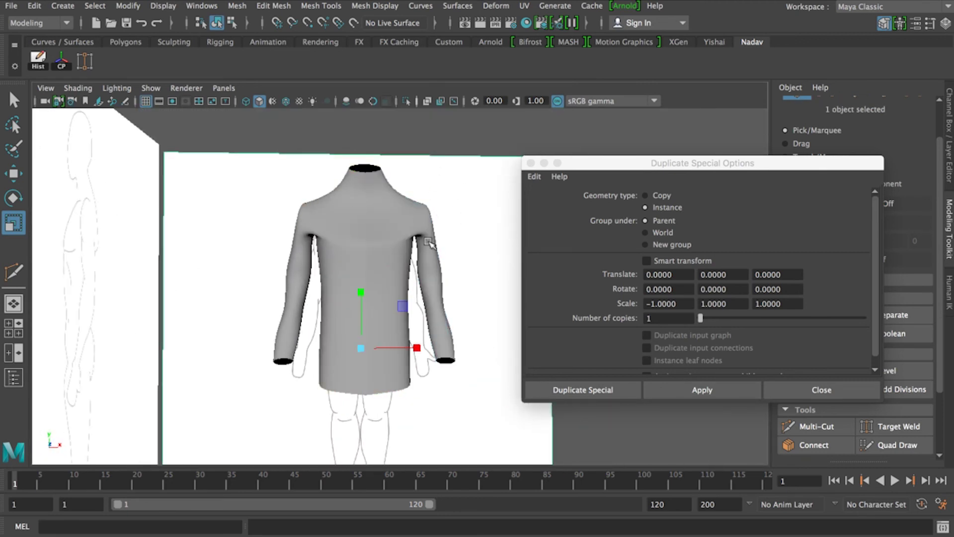
- Reposition individual edges across the chest on the mirrored half in depth
{"action": "scroll", "coordinate": [399, 268], "scroll_direction": "up", "scroll_amount": 5}
{"action": "left_click_drag", "start_coordinate": [312, 241], "coordinate": [322, 212], "text": "alt"}
{"action": "left_click", "coordinate": [347, 234]}
{"action": "right_click_drag", "start_coordinate": [324, 171], "coordinate": [325, 139]}
{"action": "left_click", "coordinate": [318, 206]}
{"action": "key", "text": "w"}
{"action": "left_click_drag", "start_coordinate": [327, 232], "coordinate": [331, 240]}
{"action": "left_click", "coordinate": [324, 260]}
{"action": "left_click", "coordinate": [350, 276]}
{"action": "left_click_drag", "start_coordinate": [359, 308], "coordinate": [129, 272]}
{"action": "left_click_drag", "start_coordinate": [330, 252], "coordinate": [357, 256], "text": "alt"}
{"action": "left_click", "coordinate": [372, 260]}
{"action": "left_click_drag", "start_coordinate": [363, 290], "coordinate": [398, 302], "text": "alt"}
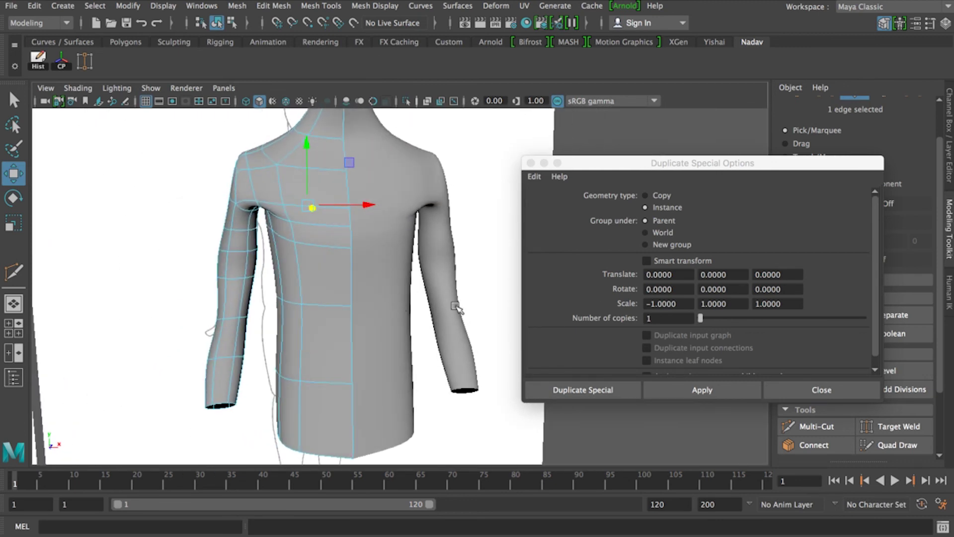
- Return to object selection, check both halves of the torso, and close the Duplicate Special options
{"action": "scroll", "coordinate": [447, 339], "scroll_direction": "down", "scroll_amount": 3}
{"action": "left_click", "coordinate": [473, 192]}
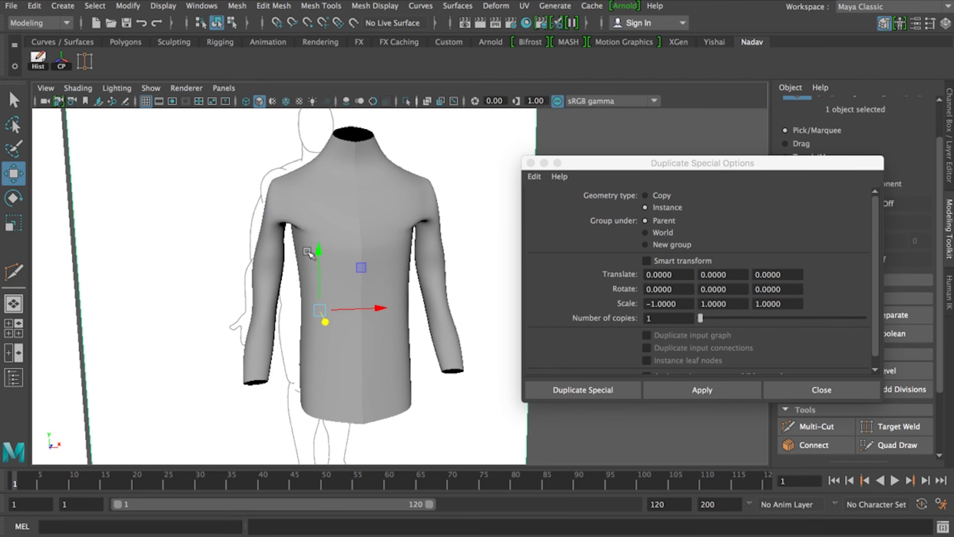
{"action": "left_click", "coordinate": [438, 274]}
{"action": "left_click_drag", "start_coordinate": [480, 258], "coordinate": [467, 234], "text": "alt"}
{"action": "left_click", "coordinate": [473, 229]}
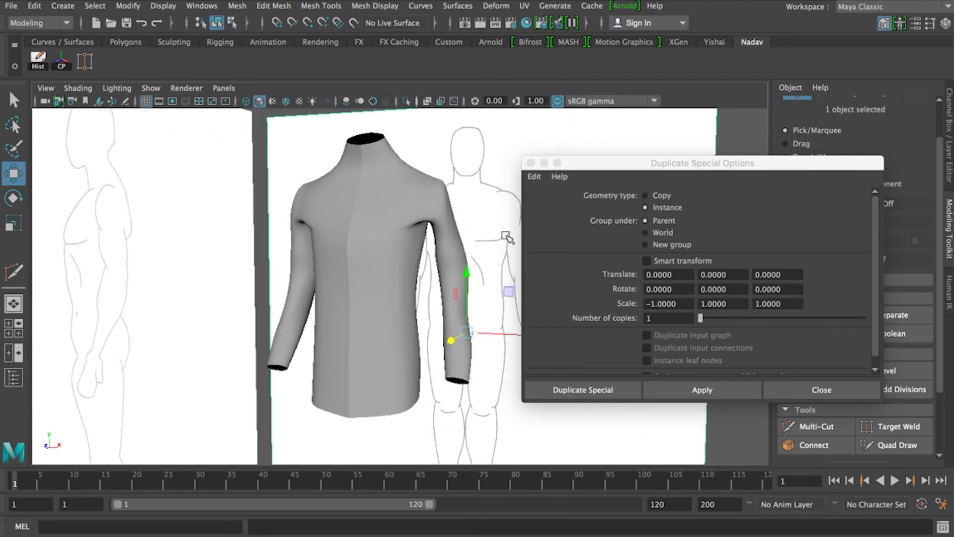
{"action": "left_click", "coordinate": [396, 263]}
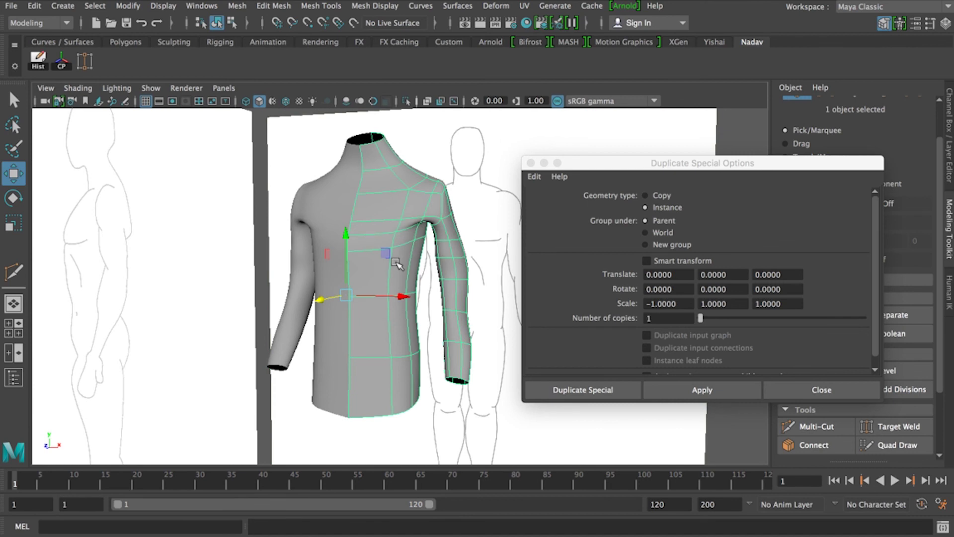
{"action": "left_click", "coordinate": [878, 384]}
{"action": "left_click", "coordinate": [579, 224]}
- Raise the centre-line vertex on the upper back of the original half
{"action": "left_click_drag", "start_coordinate": [566, 250], "coordinate": [424, 260], "text": "alt"}
{"action": "left_click", "coordinate": [477, 260]}
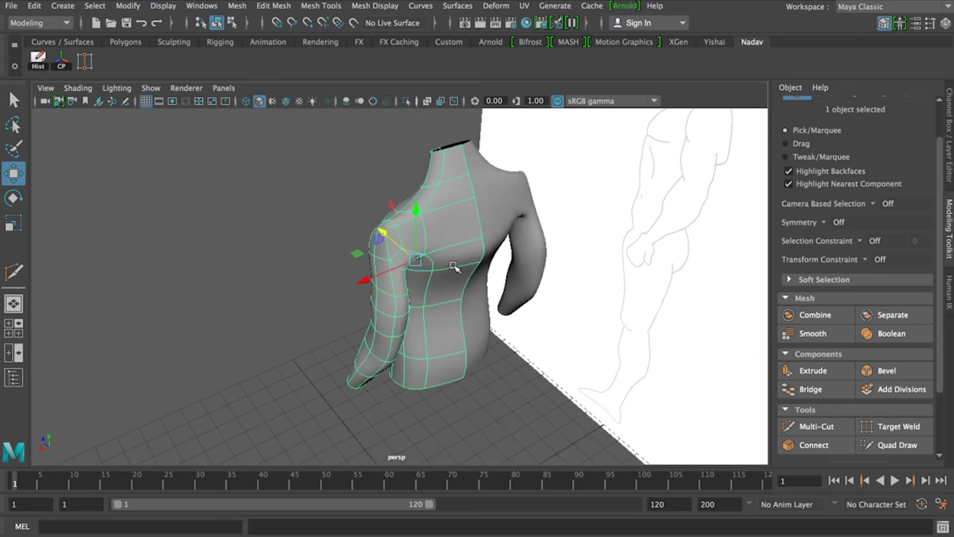
{"action": "right_click", "coordinate": [474, 253]}
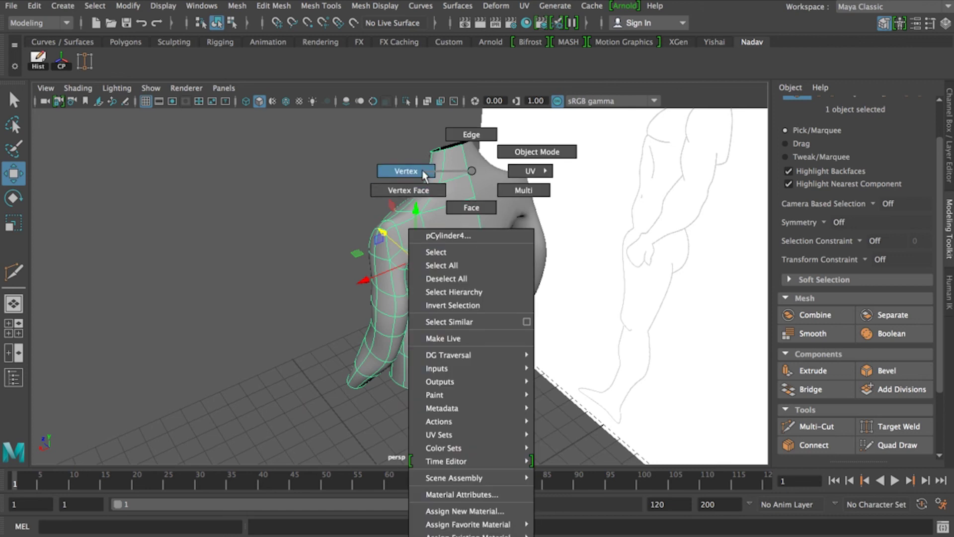
{"action": "left_click", "coordinate": [424, 175]}
{"action": "left_click", "coordinate": [490, 257]}
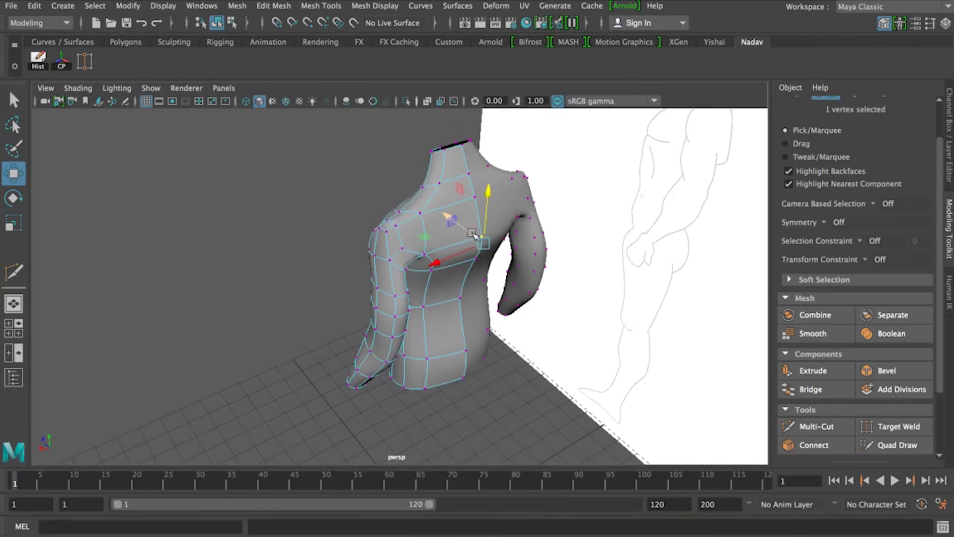
{"action": "left_click", "coordinate": [360, 201]}
- Select the edge beneath the armpit and adjust its rotation and scale
{"action": "left_click_drag", "start_coordinate": [504, 269], "coordinate": [317, 216], "text": "alt"}
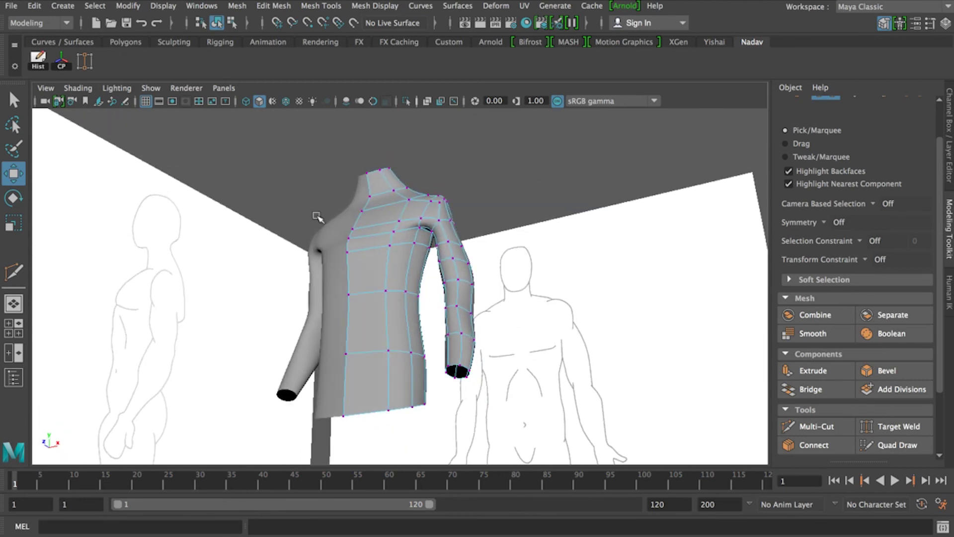
{"action": "right_click_drag", "start_coordinate": [317, 217], "coordinate": [452, 245], "text": "alt"}
{"action": "left_click_drag", "start_coordinate": [452, 245], "coordinate": [431, 204], "text": "alt"}
{"action": "right_click_drag", "start_coordinate": [458, 171], "coordinate": [463, 119]}
{"action": "key", "text": "e"}
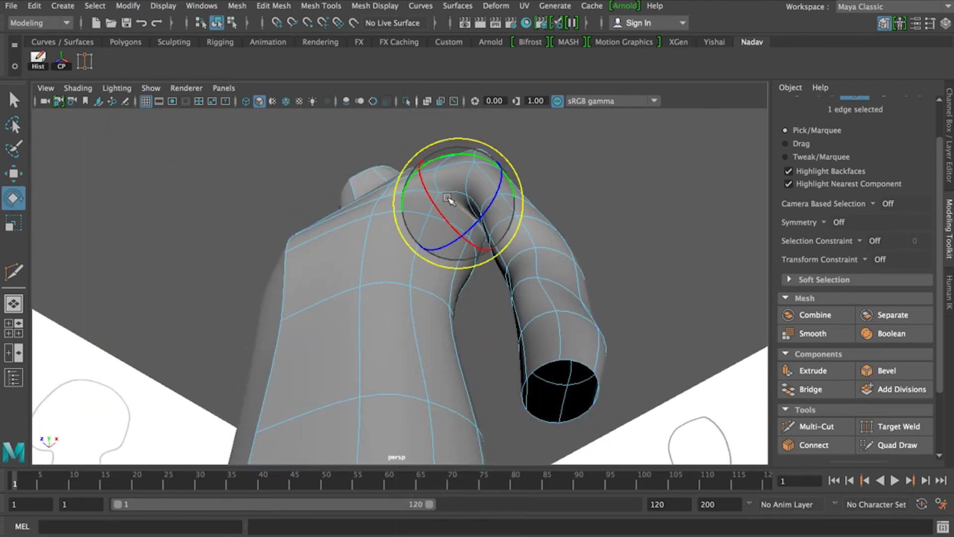
{"action": "key", "text": "r"}
- Move the torso-side edge just below the armpit sideways to refine the gap beside the arm
{"action": "left_click_drag", "start_coordinate": [476, 219], "coordinate": [486, 272], "text": "alt"}
{"action": "left_click", "coordinate": [472, 218]}
{"action": "key", "text": "w"}
{"action": "left_click_drag", "start_coordinate": [475, 142], "coordinate": [475, 146]}
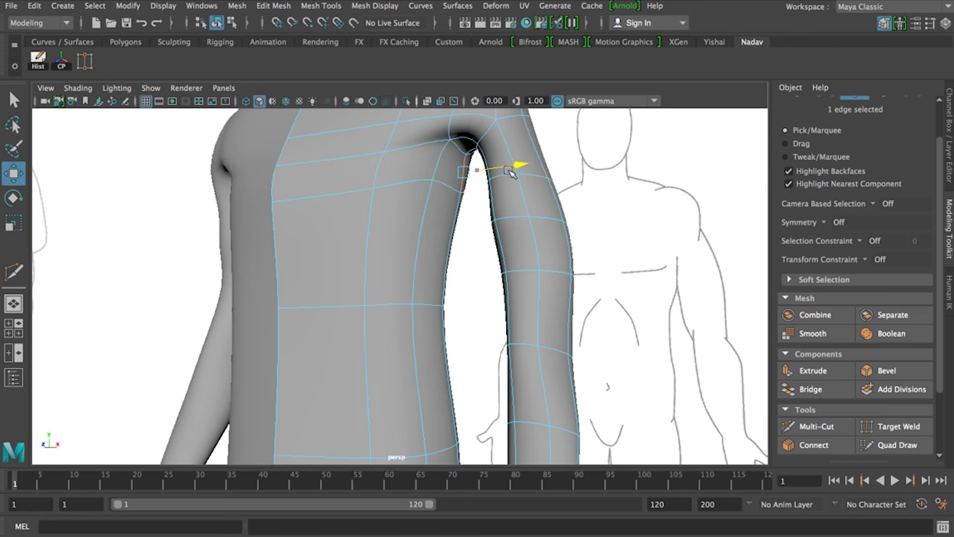
{"action": "key", "text": "e"}
{"action": "left_click_drag", "start_coordinate": [491, 239], "coordinate": [552, 277], "text": "alt"}
{"action": "left_click", "coordinate": [492, 208]}
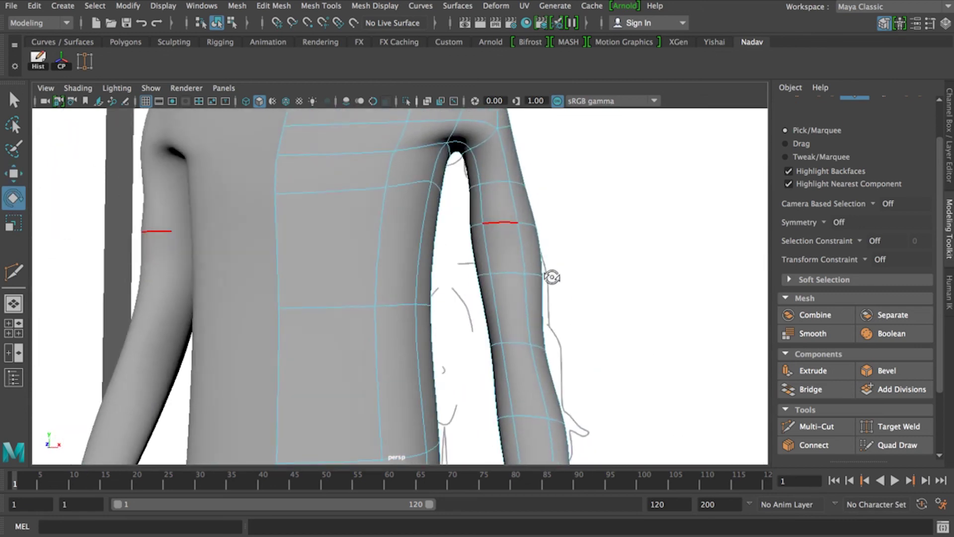
- Rotate the edge at the front of the shoulder, then extend the selection to four shoulder edges and scale them
{"action": "right_click_drag", "start_coordinate": [552, 277], "coordinate": [514, 234], "text": "alt"}
{"action": "left_click_drag", "start_coordinate": [513, 235], "coordinate": [478, 246], "text": "alt"}
{"action": "left_click", "coordinate": [465, 152]}
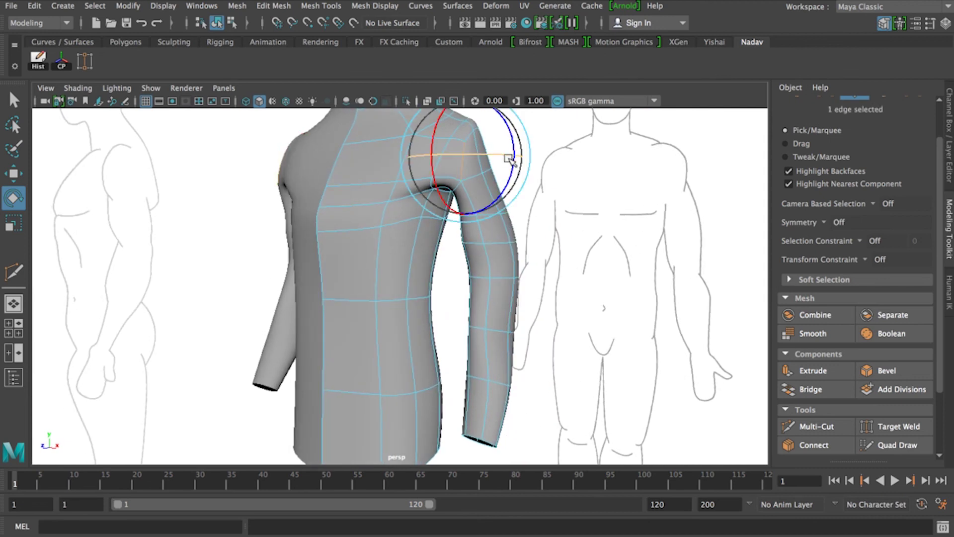
{"action": "key", "text": "w"}
{"action": "left_click_drag", "start_coordinate": [458, 144], "coordinate": [423, 143], "text": "alt"}
{"action": "left_click", "coordinate": [427, 137], "text": "shift"}
{"action": "left_click", "coordinate": [442, 125], "text": "shift"}
{"action": "key", "text": "r"}
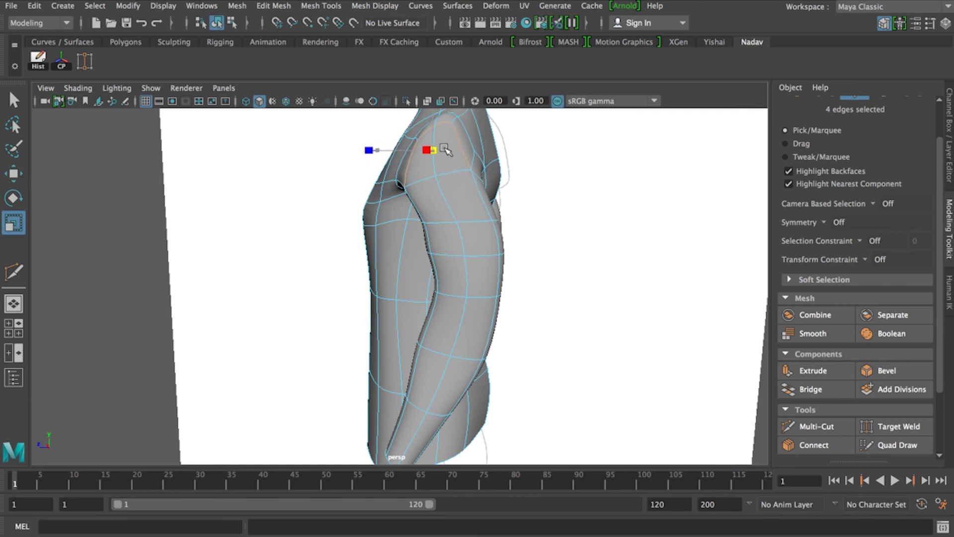
- Lower the four selected shoulder edges slightly, adjust their rotation, and return to object selection
{"action": "left_click_drag", "start_coordinate": [443, 147], "coordinate": [565, 195], "text": "alt"}
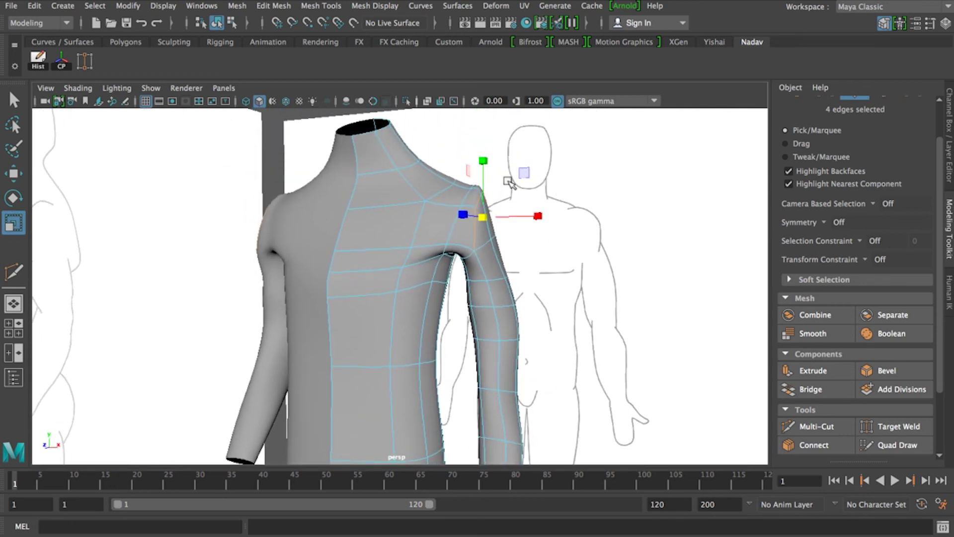
{"action": "key", "text": "w"}
{"action": "left_click_drag", "start_coordinate": [483, 159], "coordinate": [485, 163]}
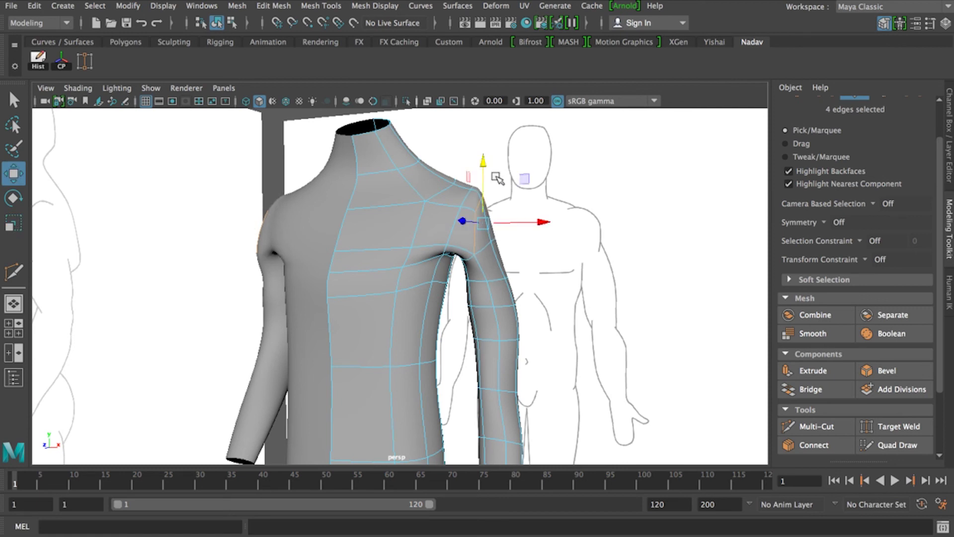
{"action": "key", "text": "e"}
{"action": "left_click_drag", "start_coordinate": [529, 190], "coordinate": [486, 243]}
{"action": "key", "text": "q"}
{"action": "key", "text": "F8"}
{"action": "left_click", "coordinate": [583, 184]}
- Move pairs of vertices at the back of the upper arm in depth to refine its shape, then leave vertex editing
{"action": "left_click", "coordinate": [487, 244]}
{"action": "right_click_drag", "start_coordinate": [505, 223], "coordinate": [455, 174]}
{"action": "left_click_drag", "start_coordinate": [523, 236], "coordinate": [392, 298], "text": "alt"}
{"action": "left_click", "coordinate": [449, 244]}
{"action": "left_click", "coordinate": [407, 281], "text": "shift"}
{"action": "key", "text": "w"}
{"action": "left_click", "coordinate": [392, 309]}
{"action": "left_click", "coordinate": [407, 307], "text": "shift"}
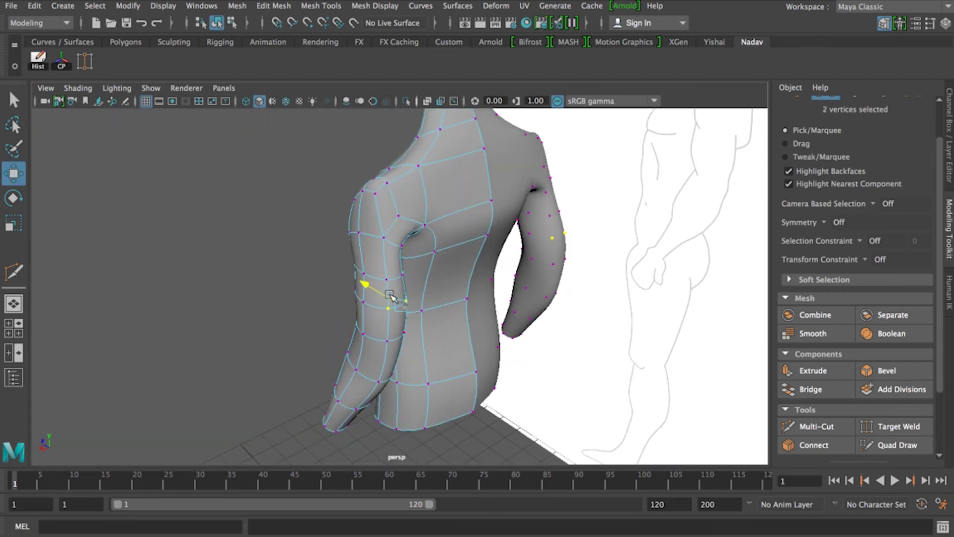
{"action": "key", "text": "q"}
{"action": "left_click", "coordinate": [337, 255]}
{"action": "left_click_drag", "start_coordinate": [337, 256], "coordinate": [530, 259], "text": "alt"}
{"action": "key", "text": "F8"}
{"action": "mouse_move", "coordinate": [530, 260]}
{"action": "middle_mouse_down", "text": "alt"}
{"action": "mouse_move", "coordinate": [539, 286]}
{"action": "mouse_move", "coordinate": [545, 265]}
{"action": "middle_mouse_up", "text": "alt"}
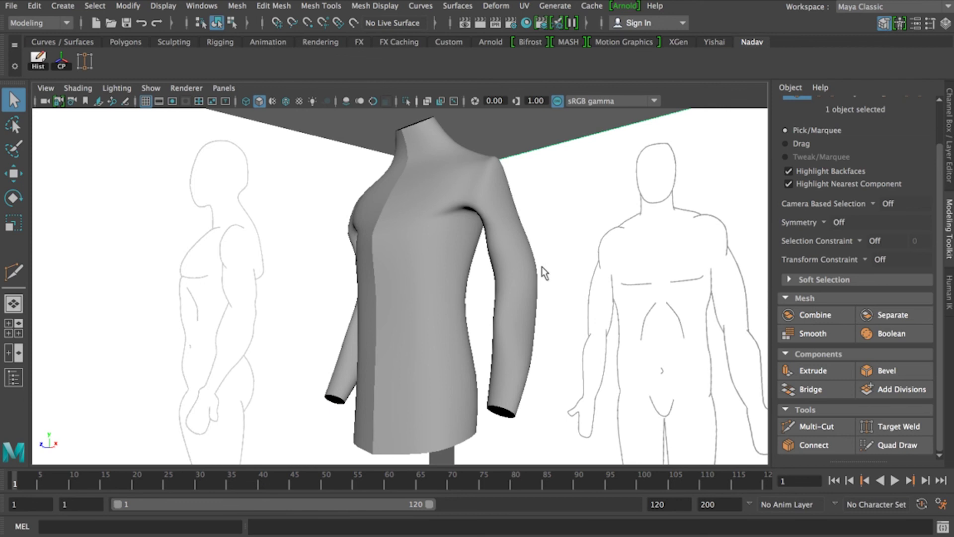
- Show wireframe on the shaded model and enable ambient occlusion and multisample anti-aliasing in the viewport
{"action": "left_click", "coordinate": [79, 88]}
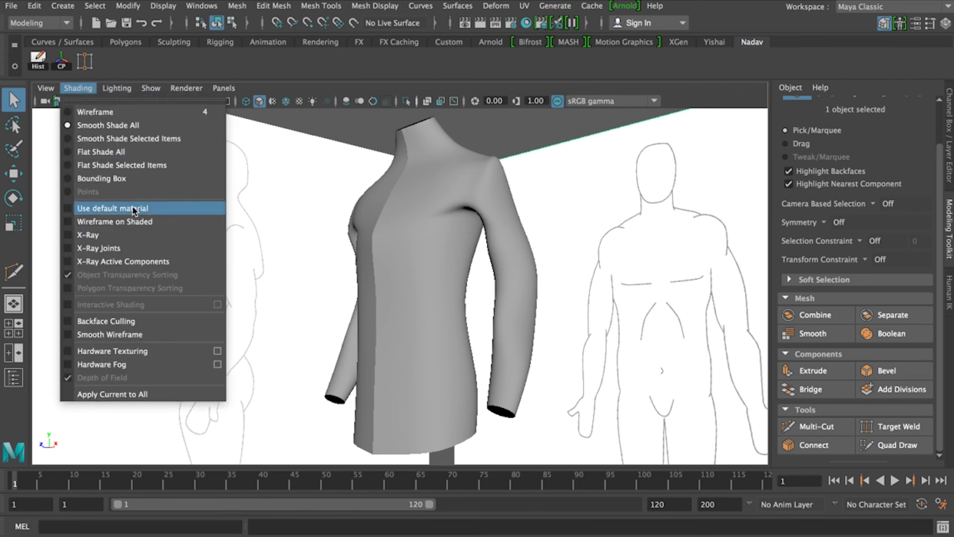
{"action": "left_click", "coordinate": [130, 219]}
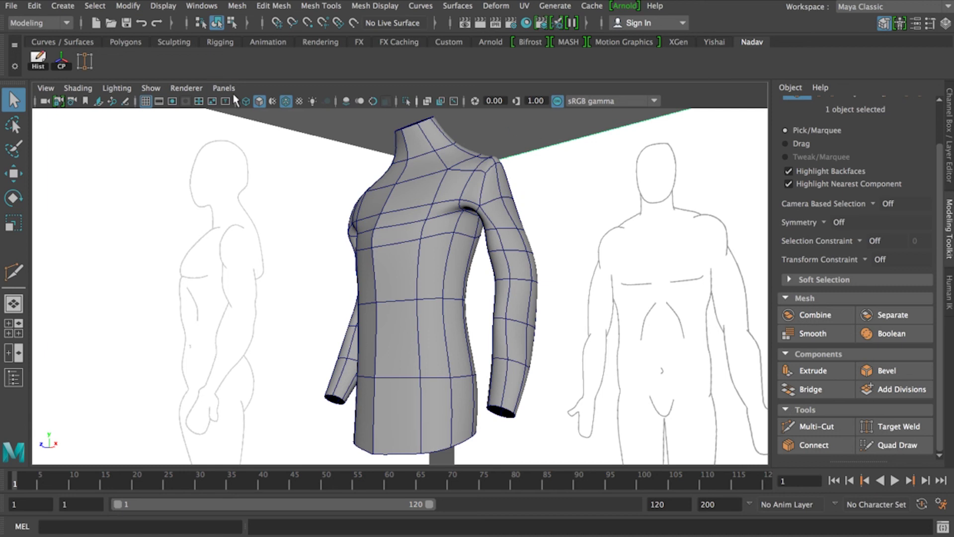
{"action": "left_click", "coordinate": [342, 101]}
{"action": "left_click", "coordinate": [373, 101]}
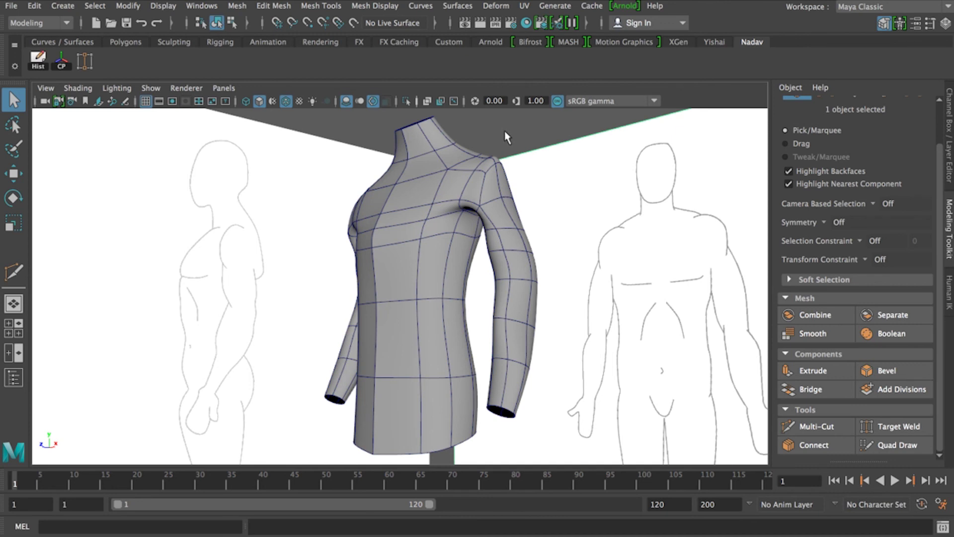
- Cycle the viewport background colour to solid black
{"action": "key", "text": "alt+b"}
{"action": "key", "text": "alt+b"}
{"action": "key", "text": "alt+b"}
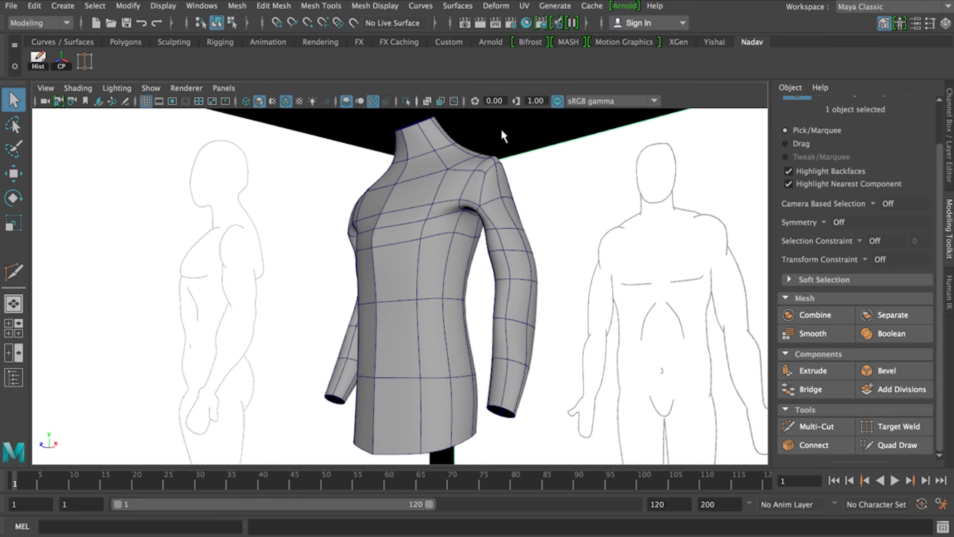
- Move the vertices at the lower edge of the chest, near the front centre line, slightly back in depth and deselect them
{"action": "right_click_drag", "start_coordinate": [378, 240], "coordinate": [328, 172]}
{"action": "left_click", "coordinate": [373, 229]}
{"action": "key", "text": "w"}
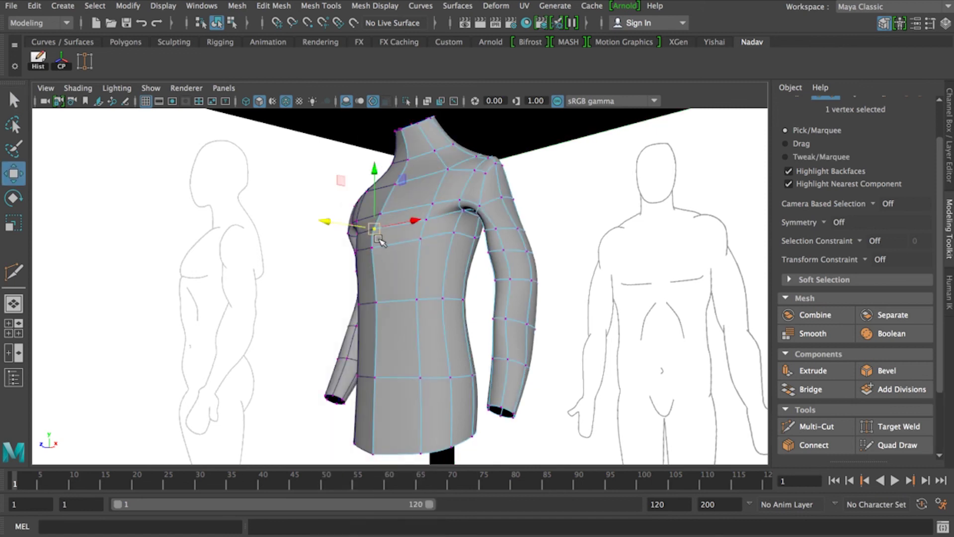
{"action": "left_click", "coordinate": [370, 248]}
{"action": "left_click_drag", "start_coordinate": [350, 238], "coordinate": [358, 238]}
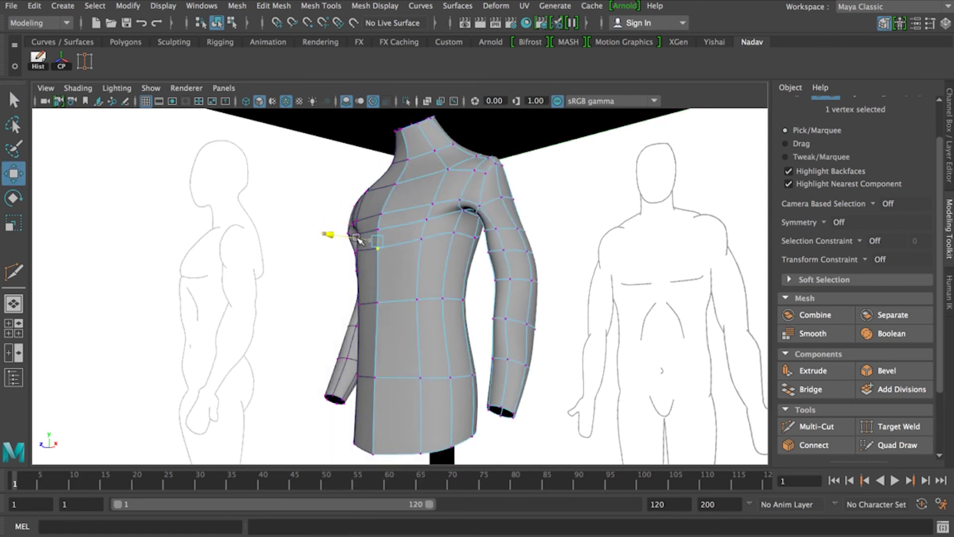
{"action": "left_click", "coordinate": [347, 168]}
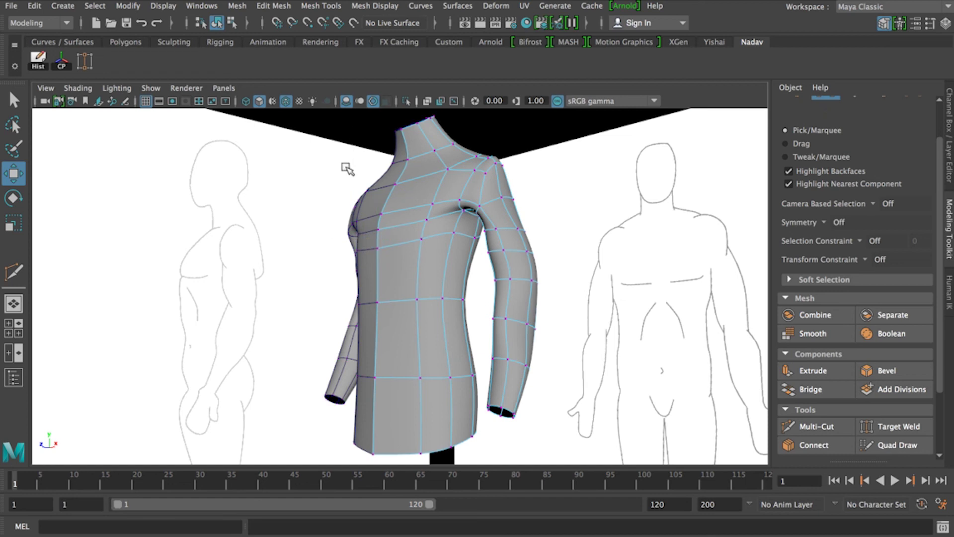
- Check the face flow by selecting the face loop along the arm over the shoulder, and the one across the upper chest
{"action": "right_click_drag", "start_coordinate": [403, 171], "coordinate": [404, 208]}
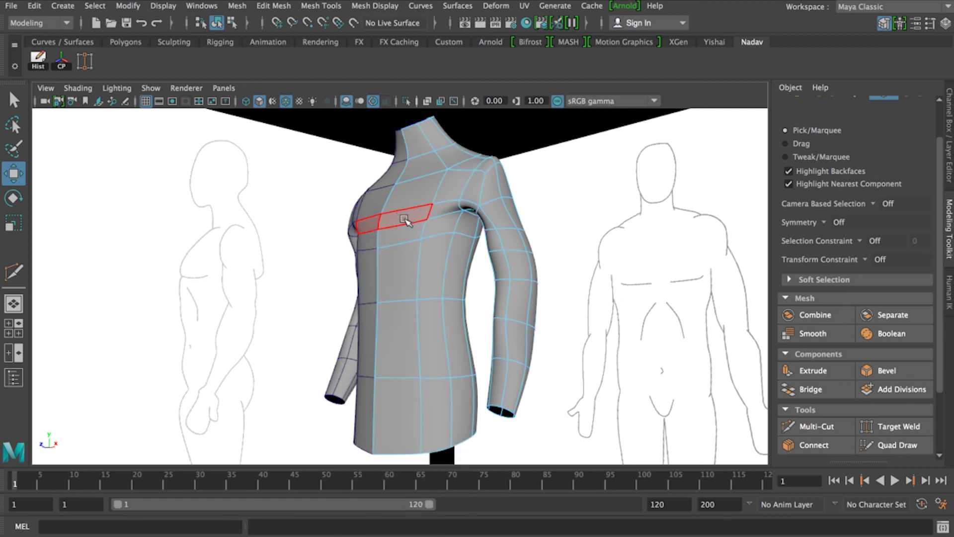
{"action": "left_click", "coordinate": [519, 379]}
{"action": "double_click", "coordinate": [521, 339], "text": "shift"}
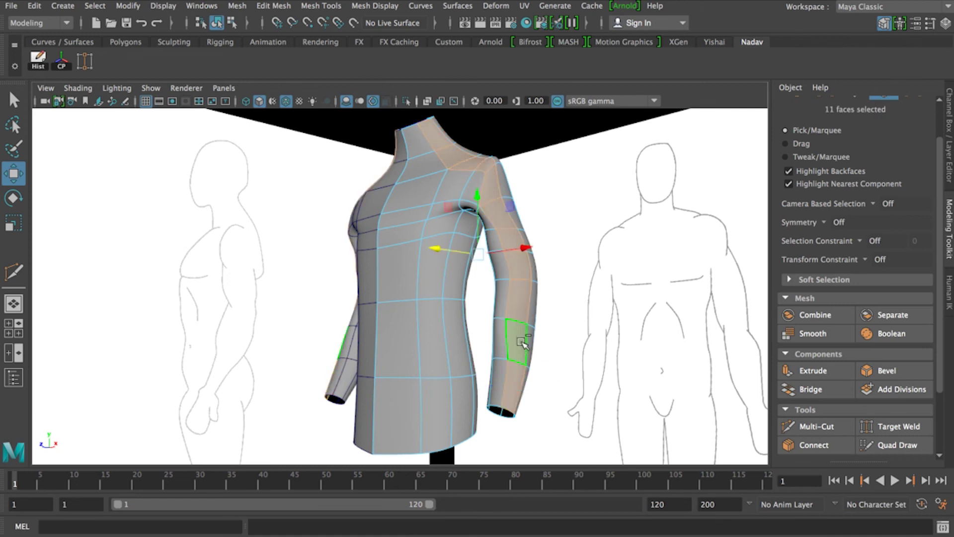
{"action": "double_click", "coordinate": [462, 184]}
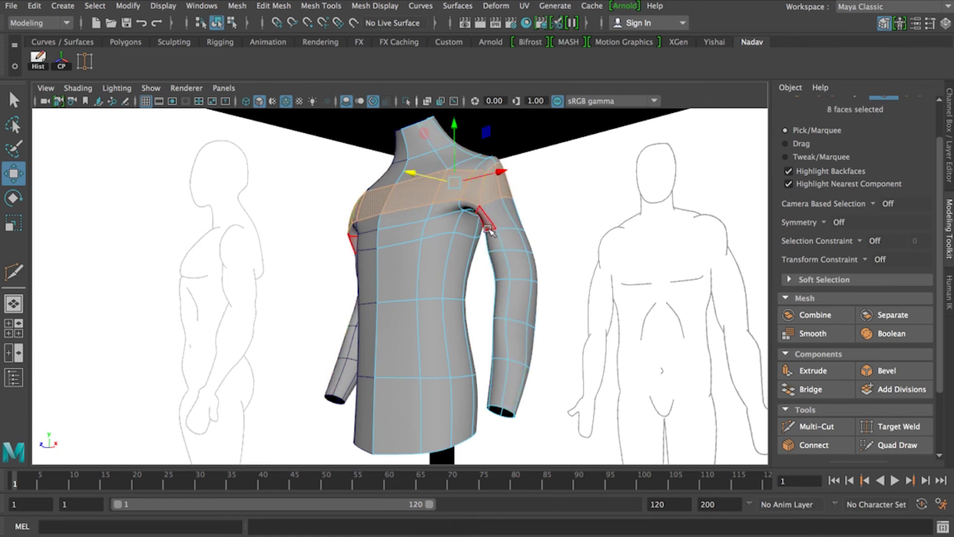
{"action": "right_click", "coordinate": [432, 194]}
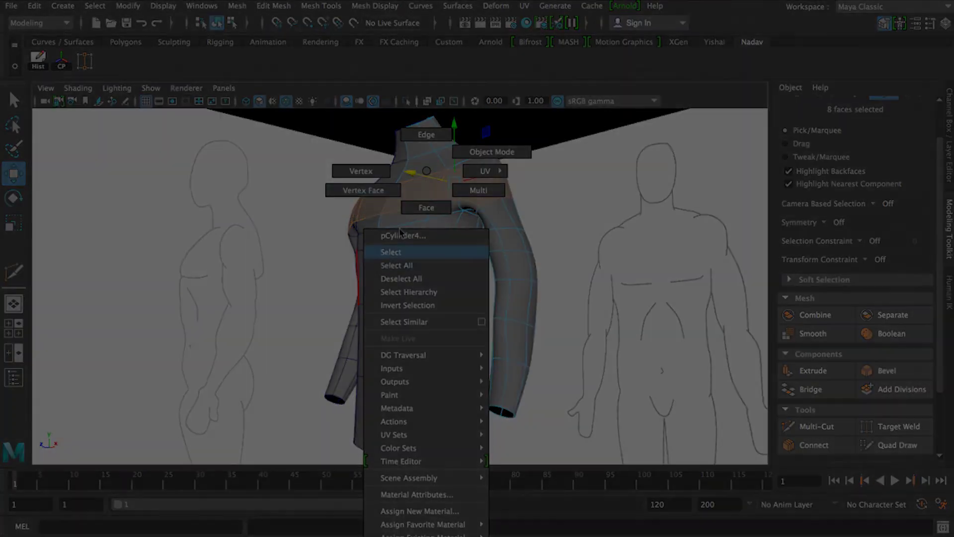